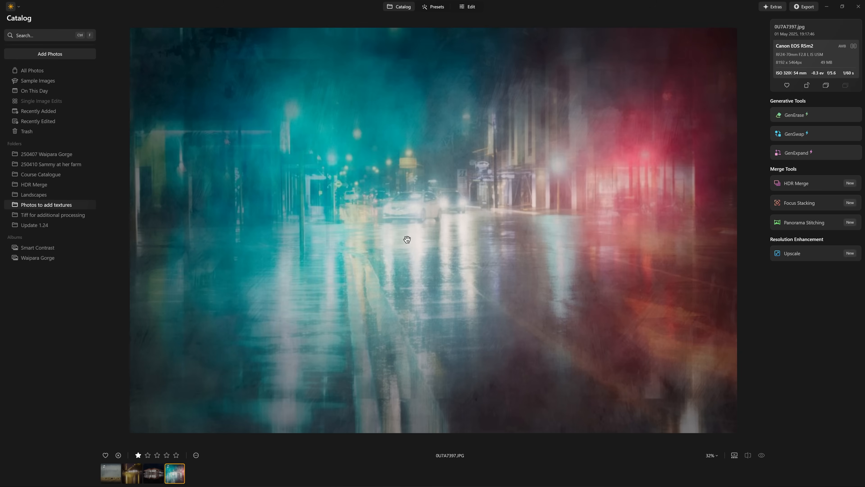
Reopen the textured night-street photo 0U7A7397 from the catalog in the editor and look over its existing layers.
{"action": "left_click", "coordinate": [397, 9]}
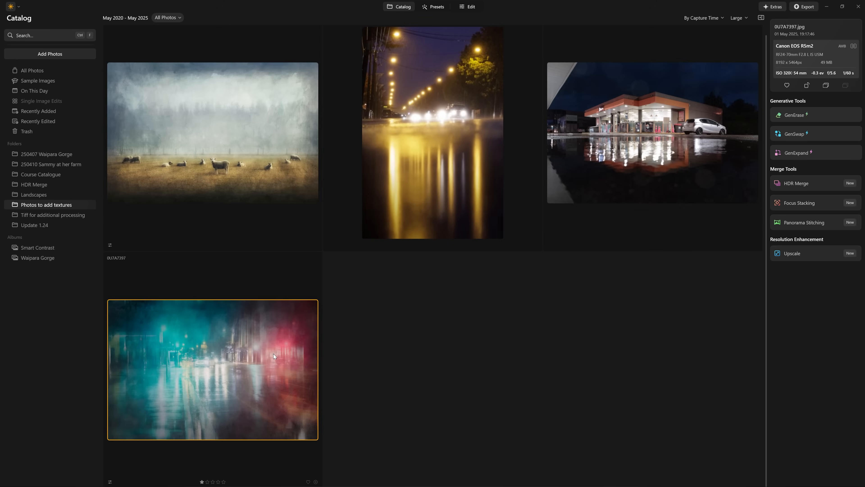
{"action": "left_click", "coordinate": [274, 170]}
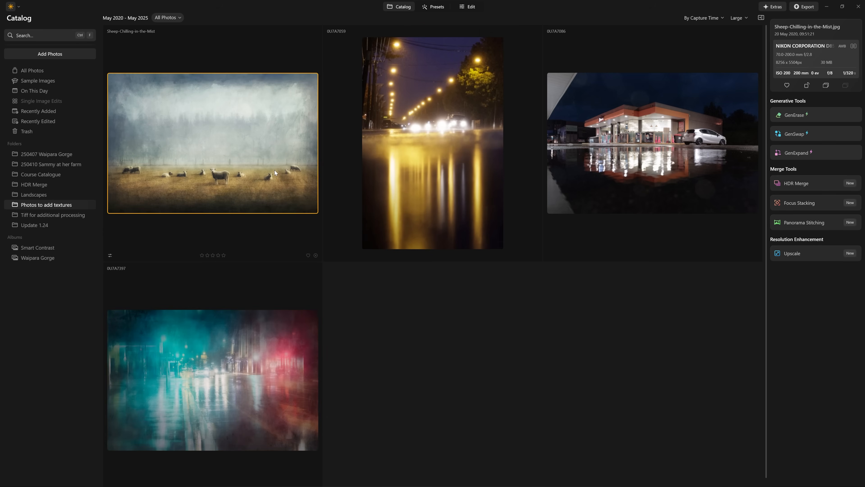
{"action": "left_click", "coordinate": [280, 372]}
{"action": "double_click", "coordinate": [281, 370]}
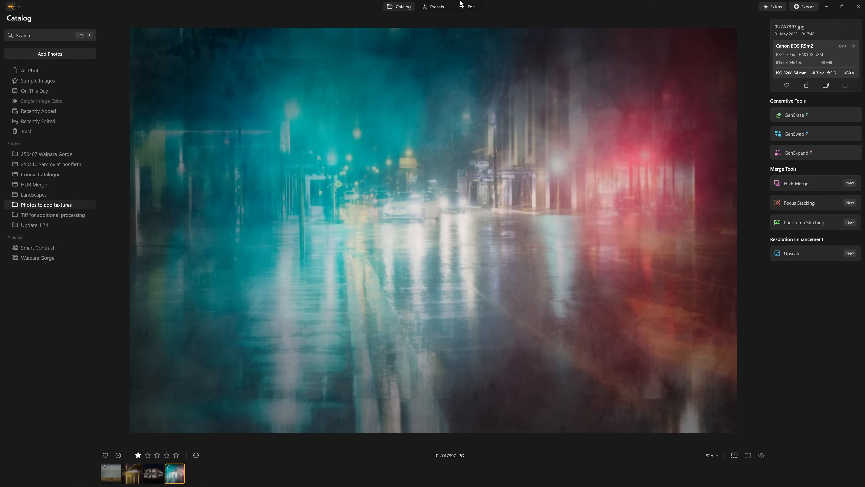
{"action": "left_click", "coordinate": [471, 8]}
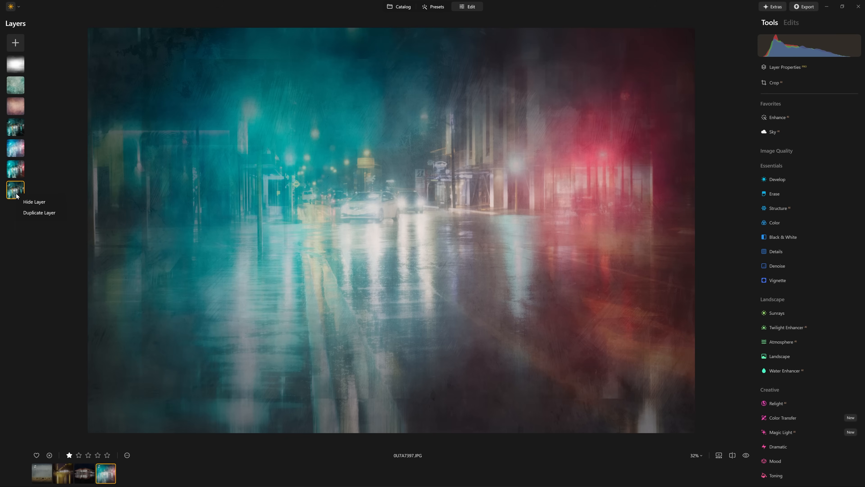
{"action": "left_click", "coordinate": [16, 147]}
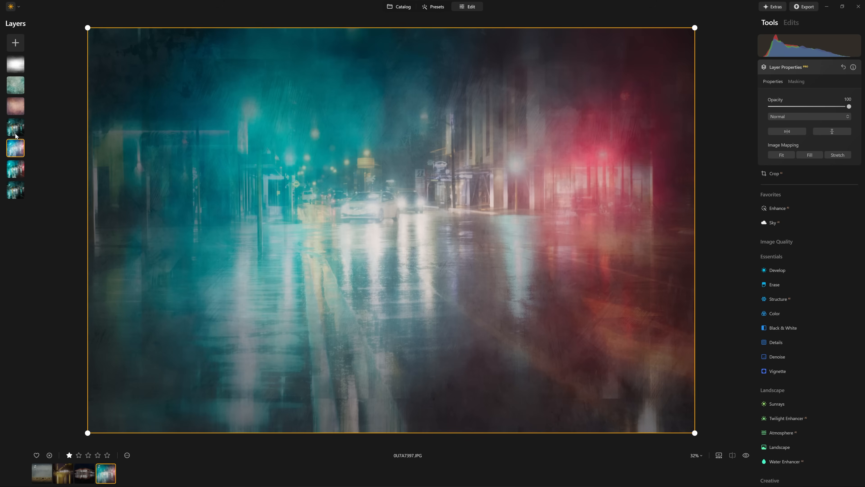
{"action": "left_click", "coordinate": [15, 133]}
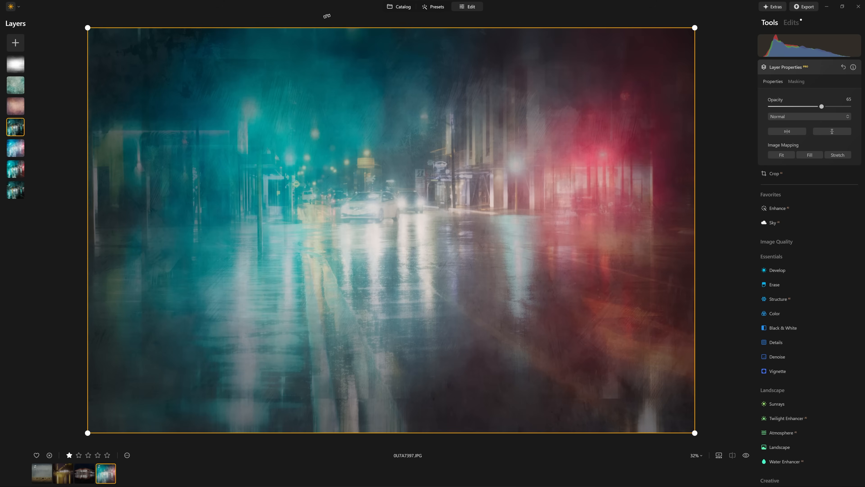
Create a virtual copy of the textured street photo 0U7A7397 in the catalog and revert that copy to the original.
{"action": "left_click", "coordinate": [398, 6]}
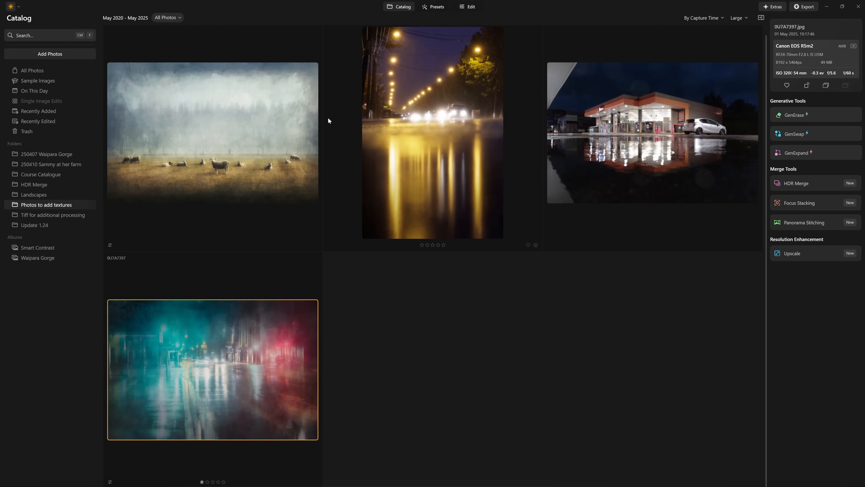
{"action": "right_click", "coordinate": [308, 341]}
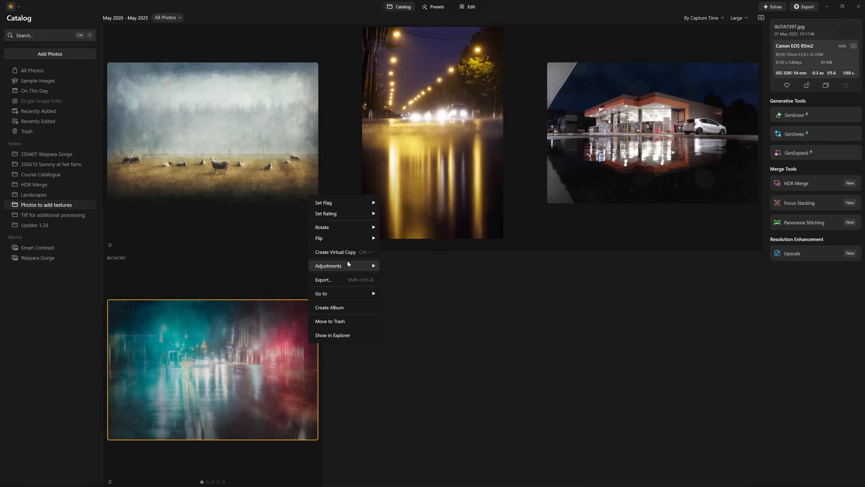
{"action": "left_click", "coordinate": [349, 253]}
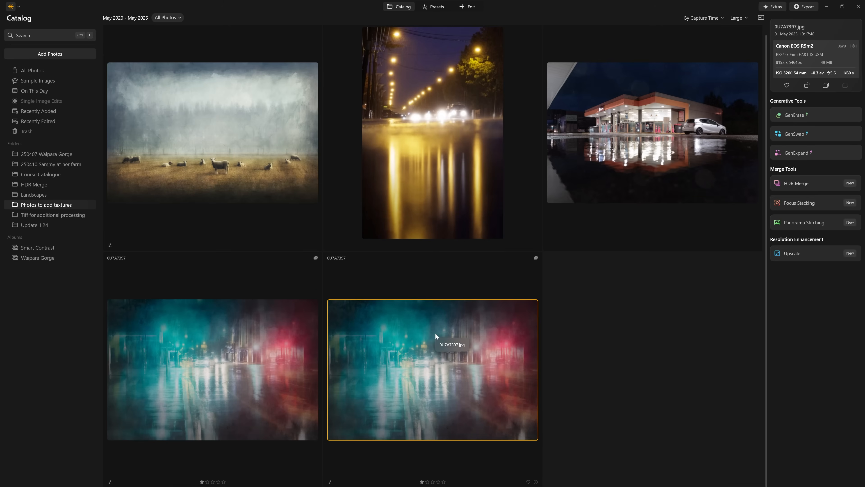
{"action": "right_click", "coordinate": [435, 333]}
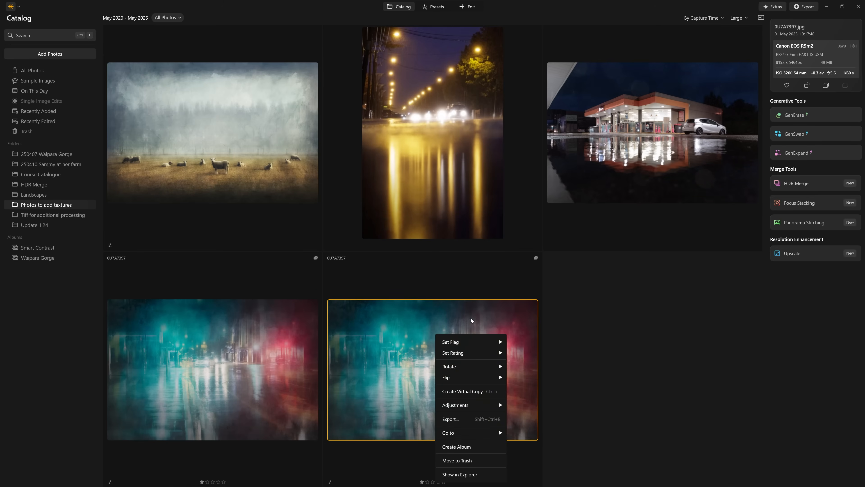
{"action": "mouse_move", "coordinate": [480, 405]}
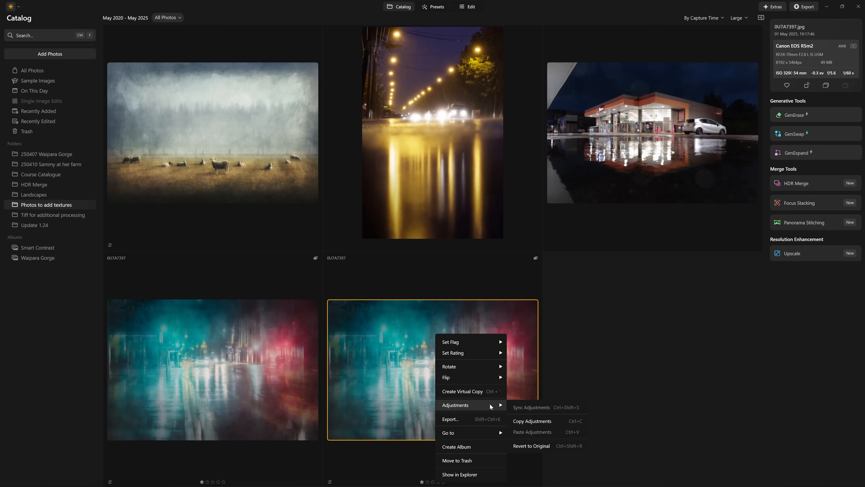
{"action": "left_click", "coordinate": [545, 445]}
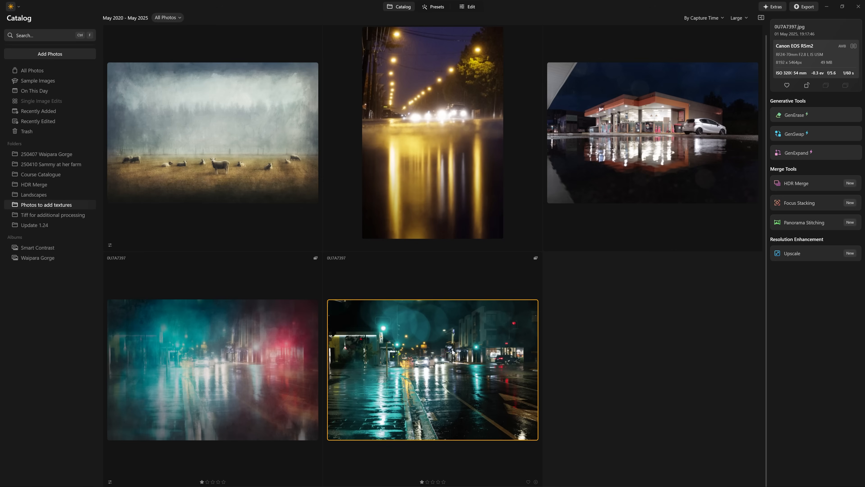
View the reverted copy at full size and compare it with the textured version of the street photo.
{"action": "left_click", "coordinate": [269, 363]}
{"action": "left_click", "coordinate": [393, 362]}
{"action": "key", "text": "Return"}
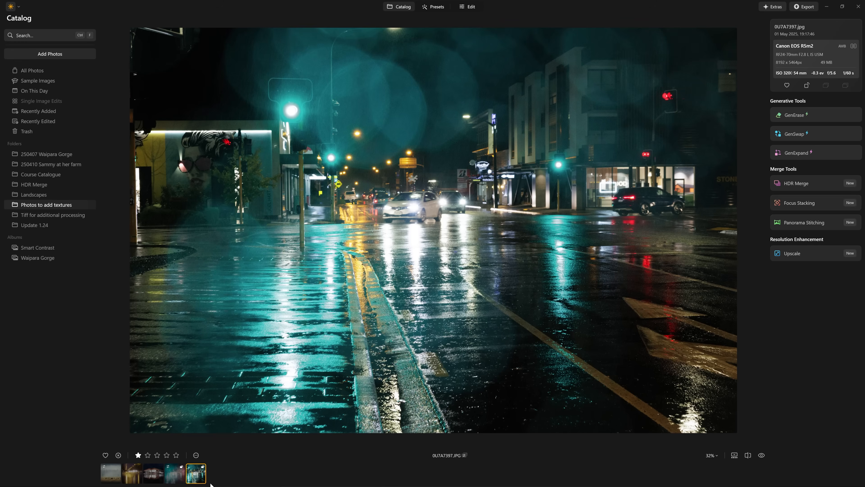
{"action": "left_click", "coordinate": [174, 472]}
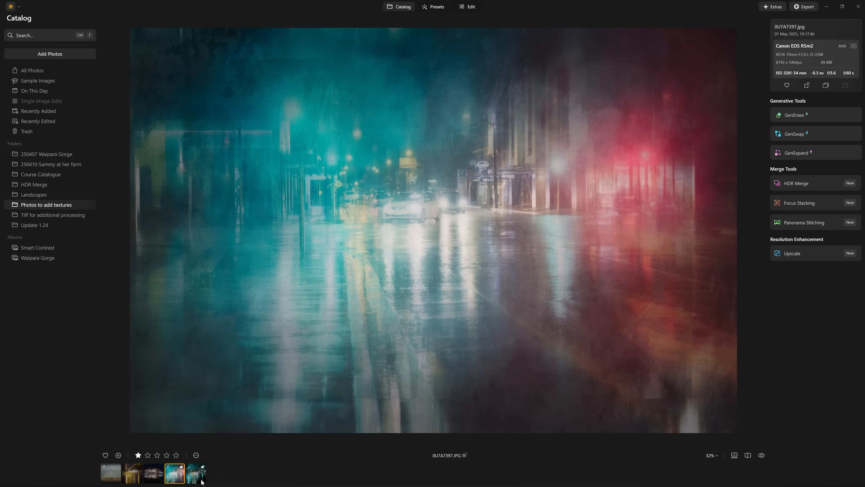
{"action": "left_click", "coordinate": [196, 472]}
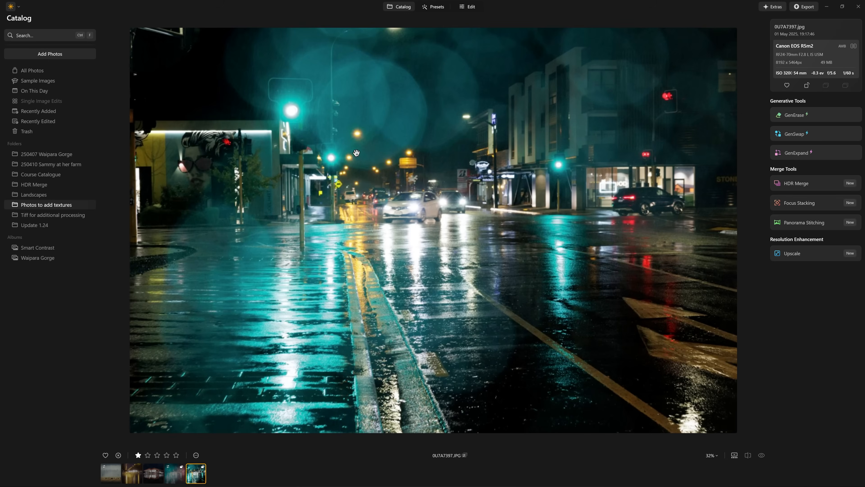
Open the reverted copy for editing and duplicate its base layer.
{"action": "key", "text": "e"}
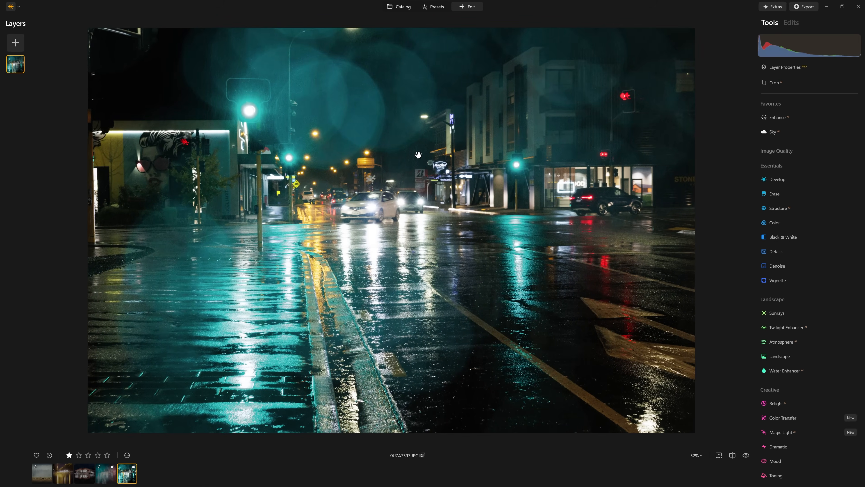
{"action": "right_click", "coordinate": [16, 64]}
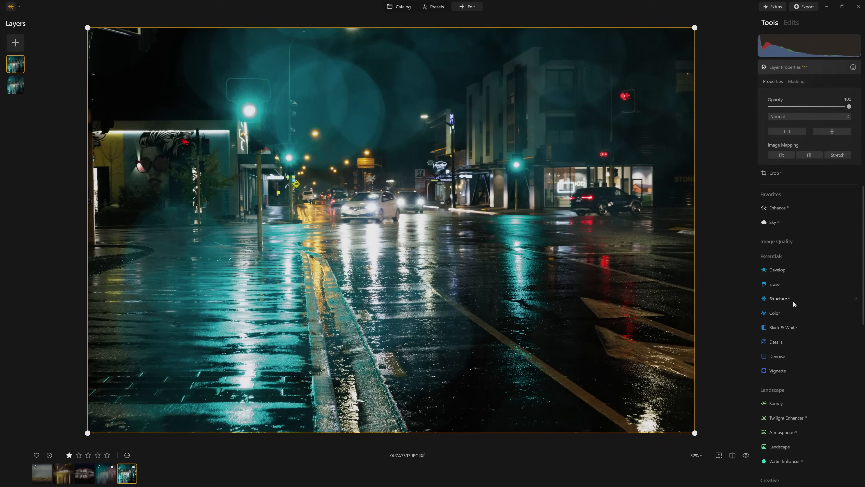
Lower the Structure amount below zero on the duplicated layer to soften it.
{"action": "left_click", "coordinate": [793, 301]}
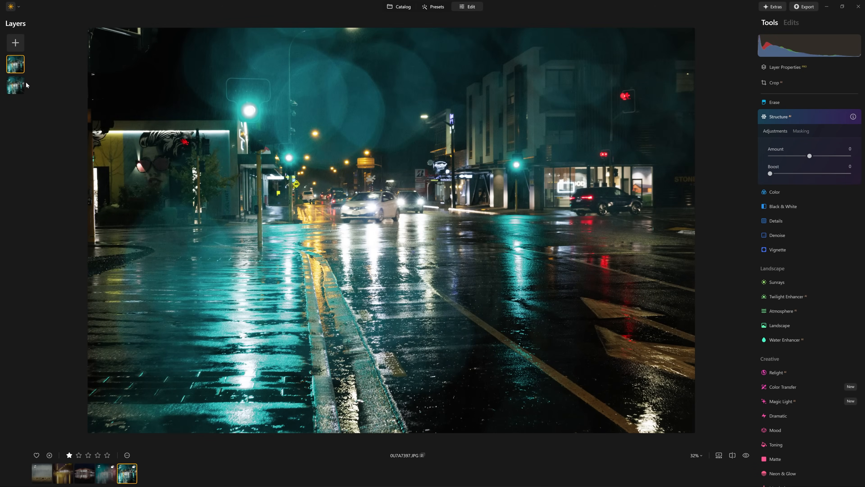
{"action": "mouse_move", "coordinate": [811, 155]}
{"action": "left_mouse_down"}
{"action": "mouse_move", "coordinate": [829, 156]}
{"action": "mouse_move", "coordinate": [782, 157]}
{"action": "mouse_move", "coordinate": [795, 157]}
{"action": "left_mouse_up"}
{"action": "left_click", "coordinate": [799, 118]}
Set the Enhance Accent to 45 and the Structure amount to -100 on the duplicated layer.
{"action": "scroll", "coordinate": [790, 129], "scroll_direction": "up", "scroll_amount": 4}
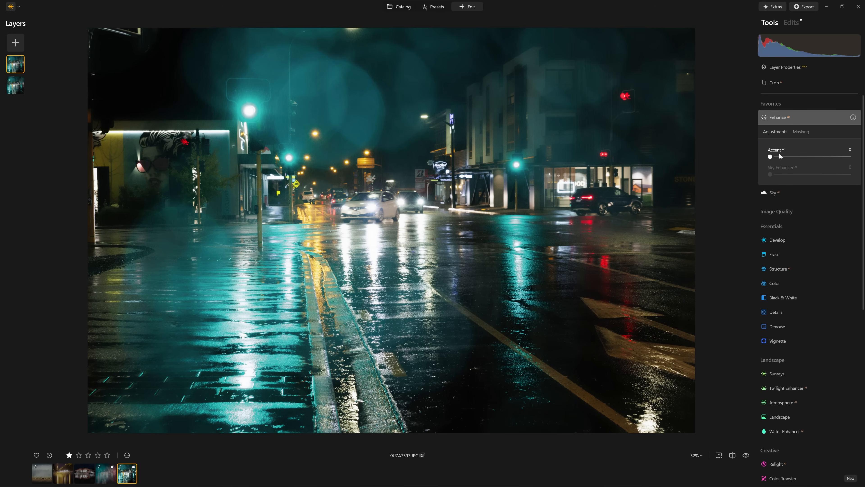
{"action": "left_click_drag", "start_coordinate": [771, 157], "coordinate": [808, 158]}
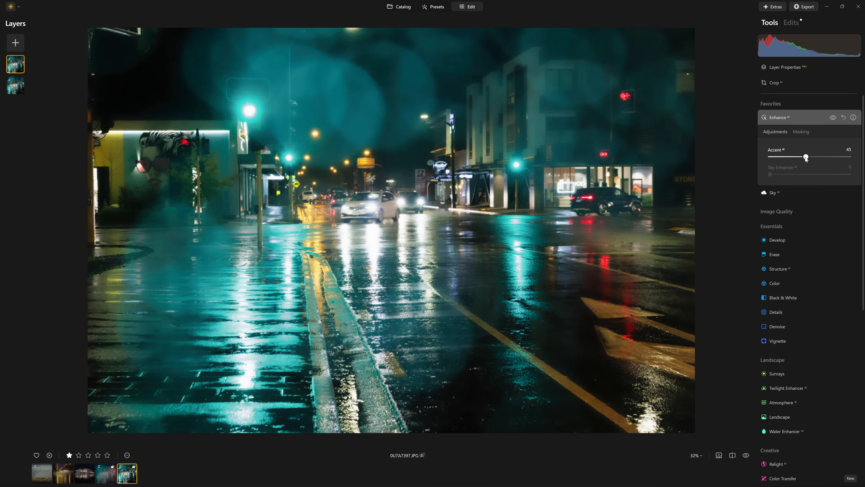
{"action": "left_click", "coordinate": [802, 117]}
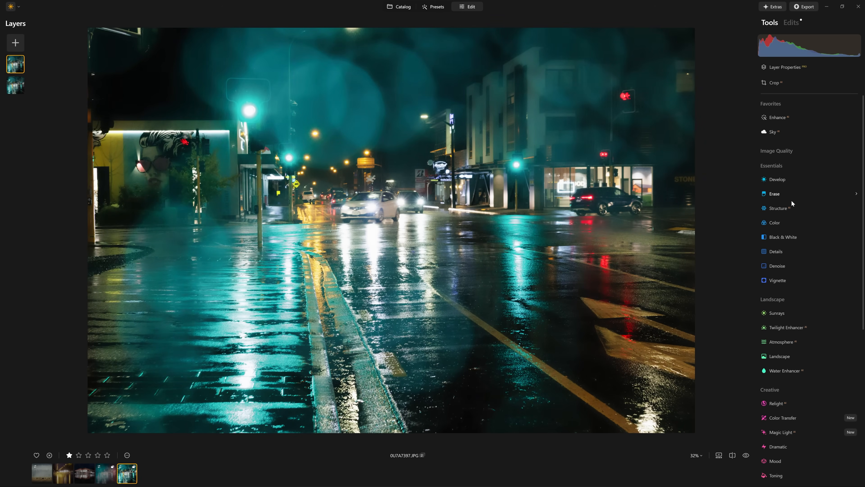
{"action": "left_click", "coordinate": [787, 208]}
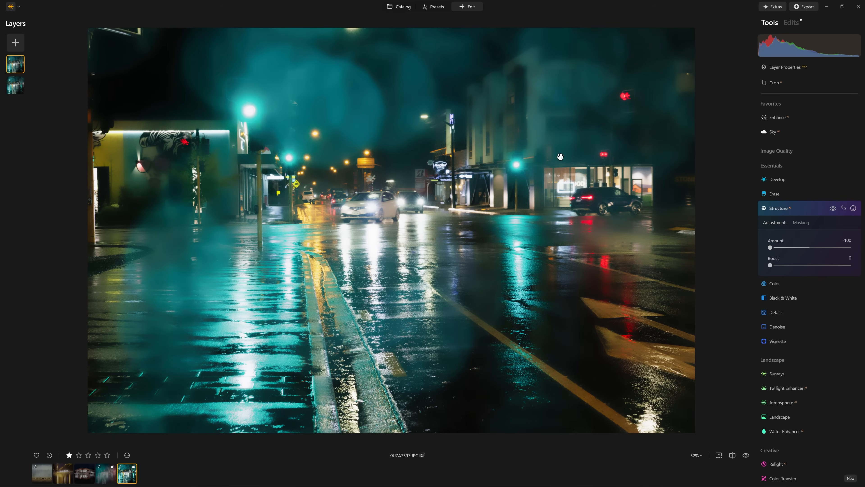
{"action": "left_click", "coordinate": [817, 212]}
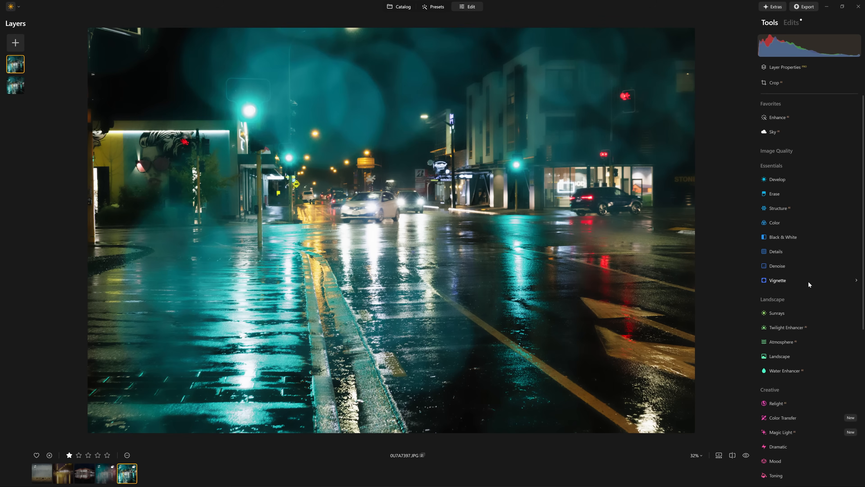
Set Small Details to -72 and both Medium and Large Details to -100, and compare the image with and without the effect.
{"action": "left_click", "coordinate": [791, 252]}
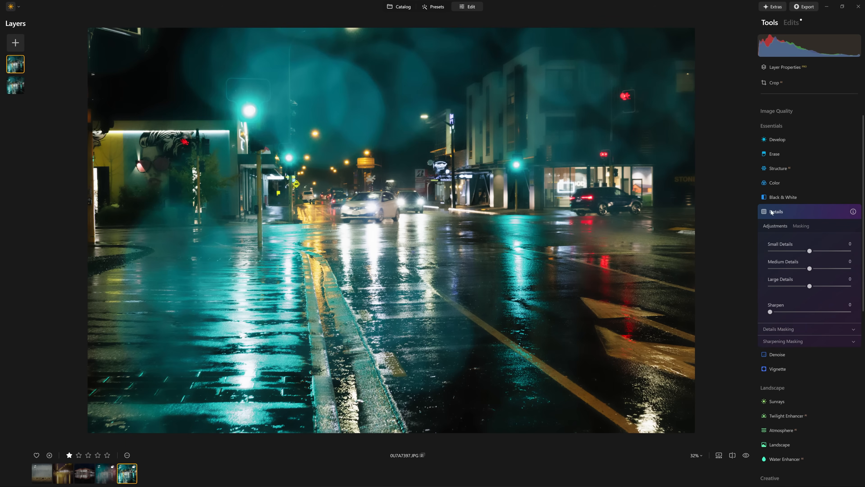
{"action": "left_click_drag", "start_coordinate": [809, 250], "coordinate": [781, 250]}
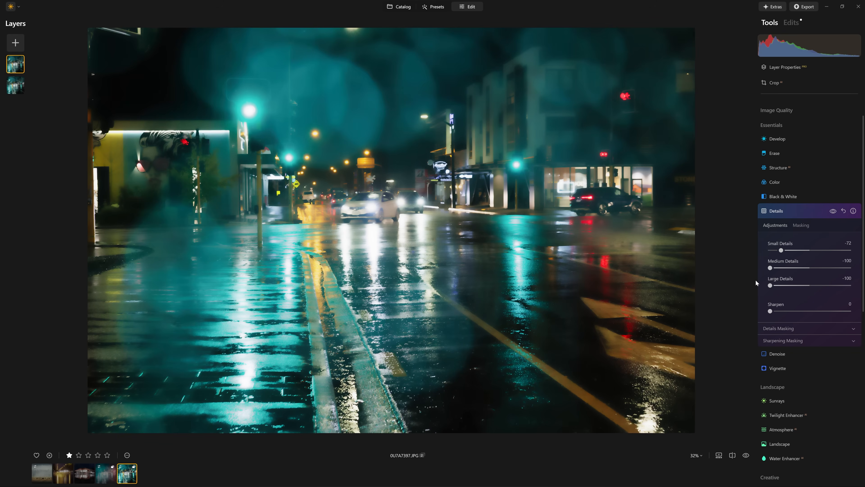
{"action": "left_click", "coordinate": [834, 211]}
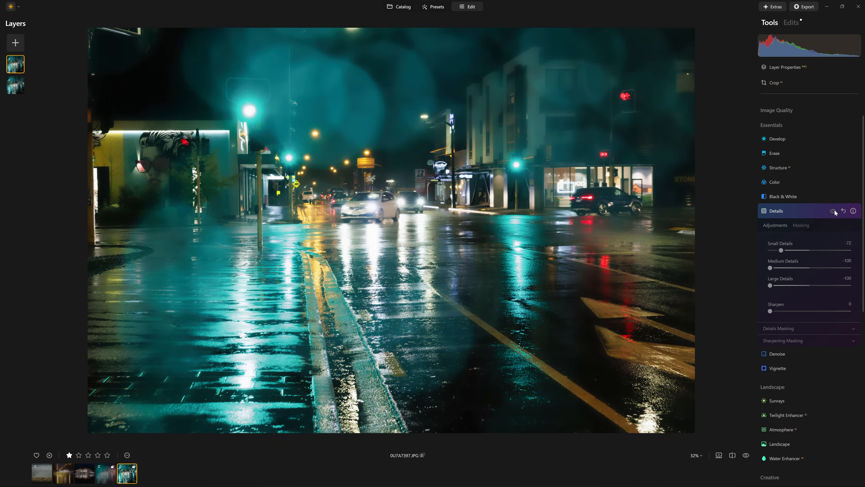
{"action": "left_click", "coordinate": [834, 211]}
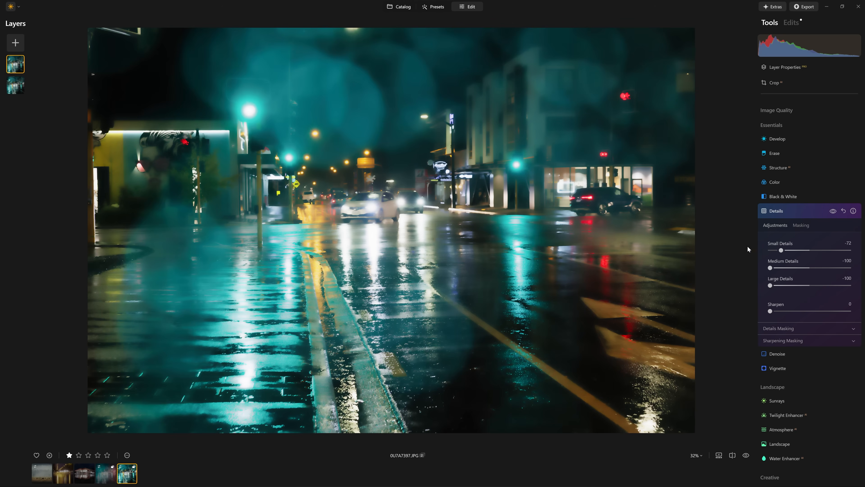
Readjust Small Details to -40 and fine-tune the Medium and Large Details amounts.
{"action": "mouse_move", "coordinate": [784, 250]}
{"action": "left_mouse_down"}
{"action": "mouse_move", "coordinate": [759, 245]}
{"action": "mouse_move", "coordinate": [794, 250]}
{"action": "left_mouse_up"}
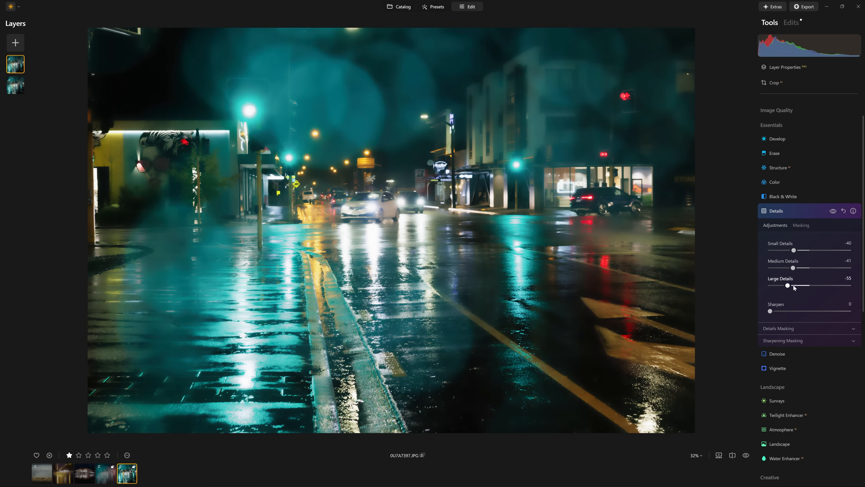
{"action": "left_click_drag", "start_coordinate": [790, 285], "coordinate": [775, 268]}
Paint a brush mask for the Details effect across the street scene with size 400, softness 0 and strength 48, and compare the result.
{"action": "left_click", "coordinate": [800, 225]}
{"action": "scroll", "coordinate": [793, 205], "scroll_direction": "down", "scroll_amount": 3}
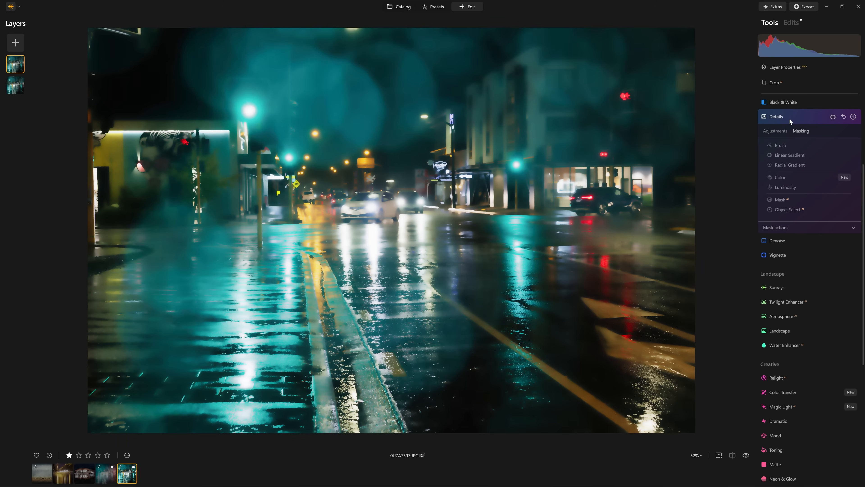
{"action": "left_click", "coordinate": [783, 146]}
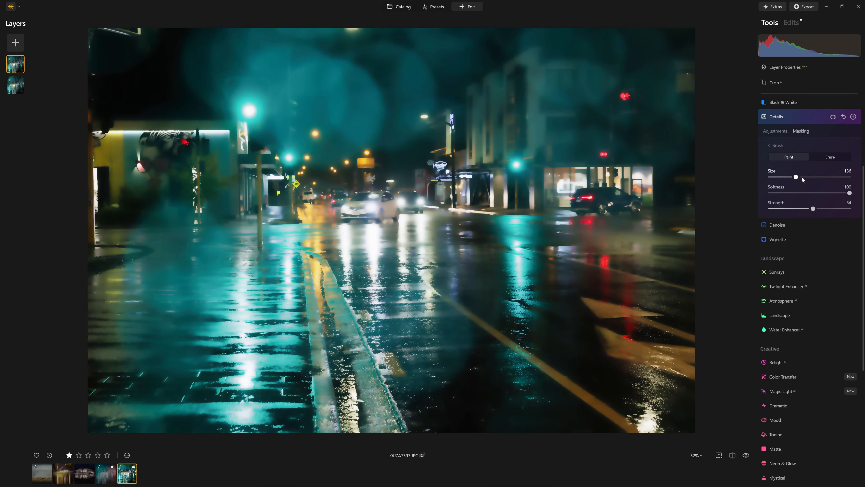
{"action": "left_click_drag", "start_coordinate": [814, 208], "coordinate": [810, 212]}
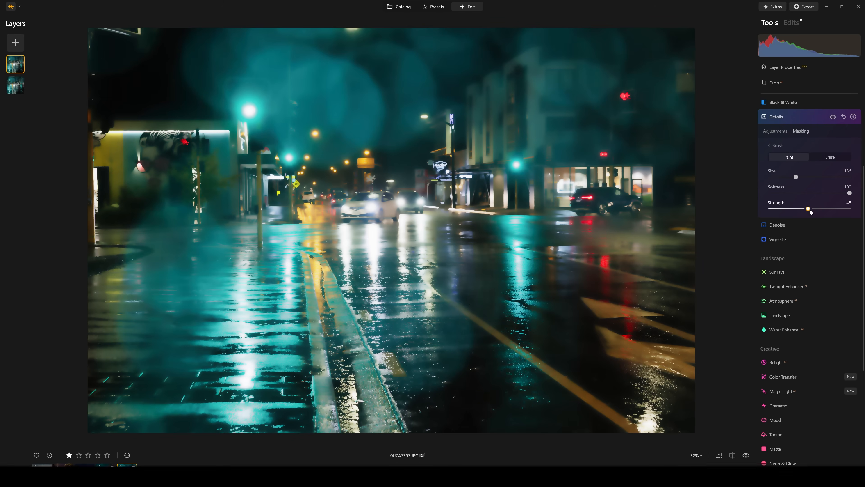
{"action": "mouse_move", "coordinate": [849, 193]}
{"action": "left_mouse_down"}
{"action": "mouse_move", "coordinate": [753, 187]}
{"action": "mouse_move", "coordinate": [857, 173]}
{"action": "left_mouse_up"}
{"action": "mouse_move", "coordinate": [647, 61]}
{"action": "left_mouse_down"}
{"action": "mouse_move", "coordinate": [211, 66]}
{"action": "mouse_move", "coordinate": [66, 107]}
{"action": "mouse_move", "coordinate": [198, 151]}
{"action": "mouse_move", "coordinate": [539, 157]}
{"action": "mouse_move", "coordinate": [681, 175]}
{"action": "mouse_move", "coordinate": [660, 209]}
{"action": "mouse_move", "coordinate": [218, 235]}
{"action": "mouse_move", "coordinate": [82, 268]}
{"action": "mouse_move", "coordinate": [105, 300]}
{"action": "mouse_move", "coordinate": [488, 303]}
{"action": "mouse_move", "coordinate": [666, 324]}
{"action": "mouse_move", "coordinate": [696, 357]}
{"action": "mouse_move", "coordinate": [642, 395]}
{"action": "mouse_move", "coordinate": [313, 413]}
{"action": "mouse_move", "coordinate": [51, 403]}
{"action": "left_mouse_up"}
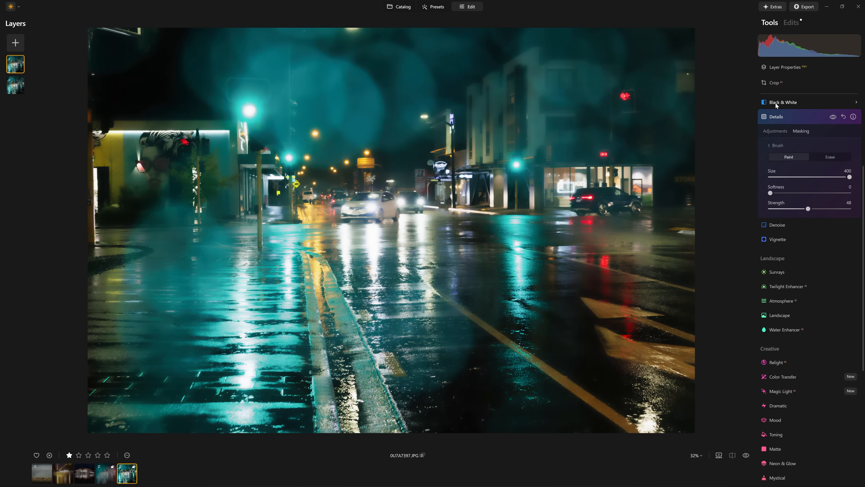
{"action": "left_click", "coordinate": [832, 117]}
{"action": "left_click", "coordinate": [832, 117]}
{"action": "left_click", "coordinate": [787, 116]}
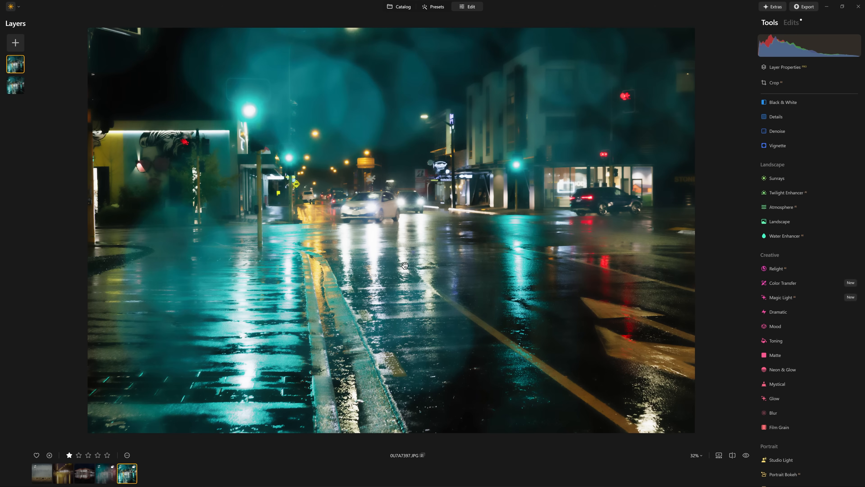
Open the Blur tool for the duplicated layer and look over its blur types and settings.
{"action": "scroll", "coordinate": [788, 258], "scroll_direction": "down", "scroll_amount": 2}
{"action": "scroll", "coordinate": [798, 295], "scroll_direction": "down", "scroll_amount": 2}
{"action": "left_click", "coordinate": [780, 331]}
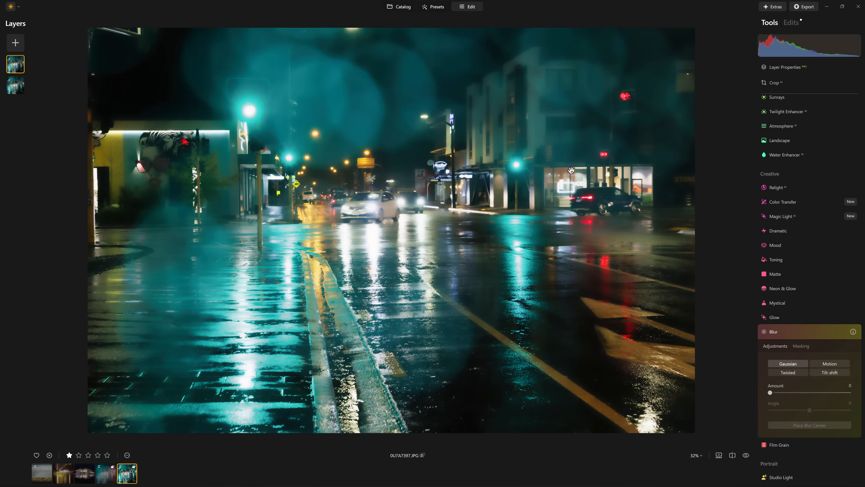
{"action": "scroll", "coordinate": [798, 327], "scroll_direction": "down", "scroll_amount": 2}
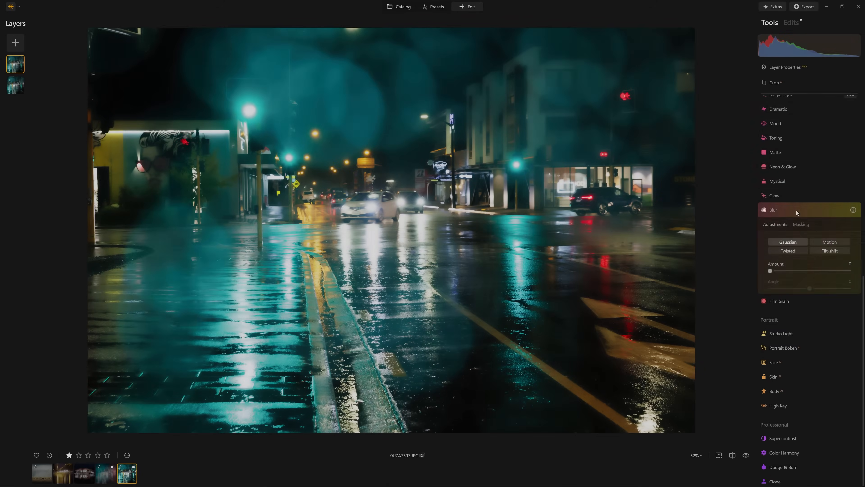
Try the Gaussian blur on the duplicated layer with amounts of 36, 85 and 18.
{"action": "left_click", "coordinate": [796, 210]}
{"action": "left_click", "coordinate": [797, 280]}
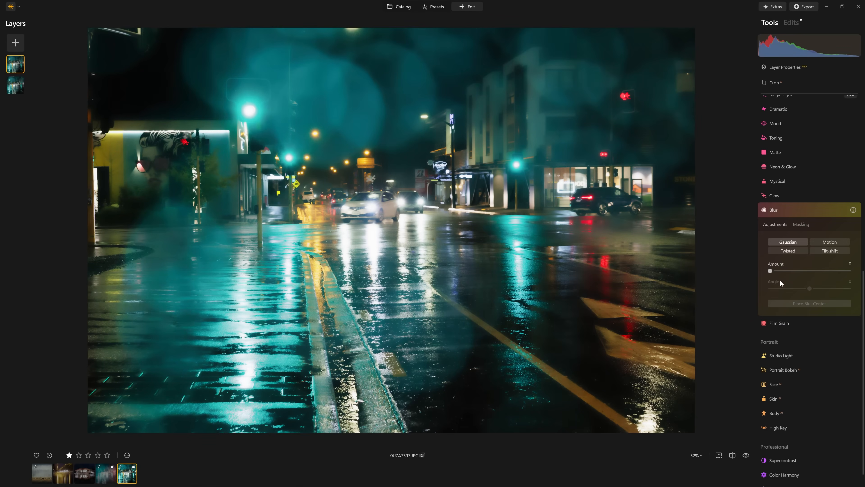
{"action": "left_click_drag", "start_coordinate": [773, 272], "coordinate": [799, 272]}
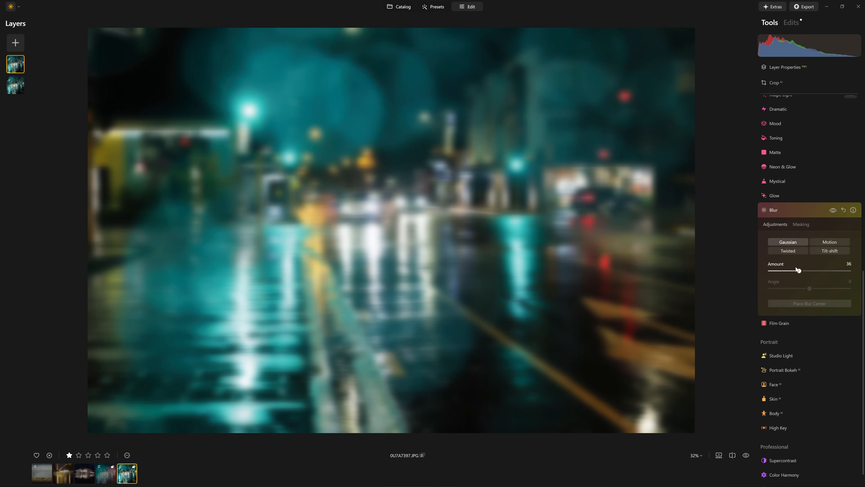
{"action": "left_click_drag", "start_coordinate": [807, 271], "coordinate": [838, 272]}
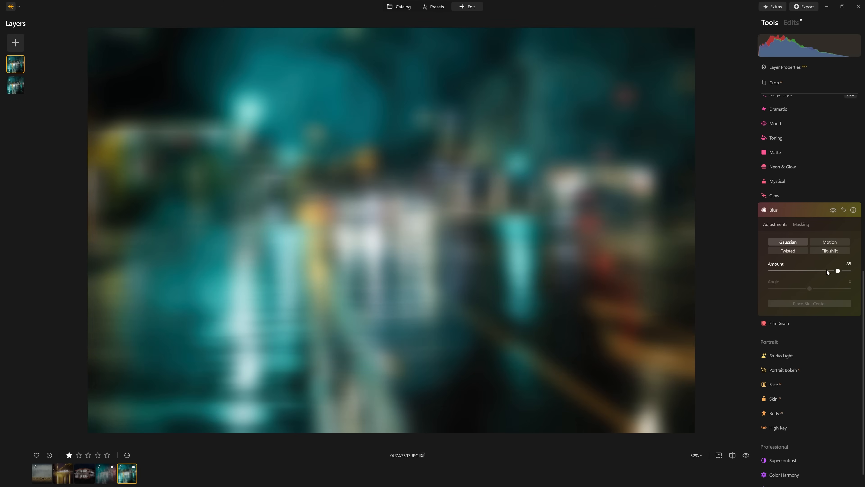
{"action": "left_click_drag", "start_coordinate": [834, 270], "coordinate": [784, 271]}
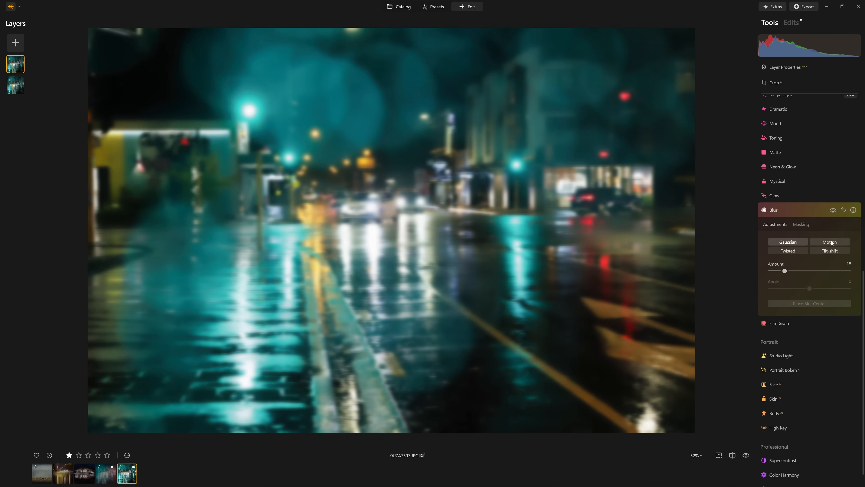
Switch the blur type to Motion with Amount 100 and Angle -90, and compare the image with and without it.
{"action": "left_click", "coordinate": [823, 242]}
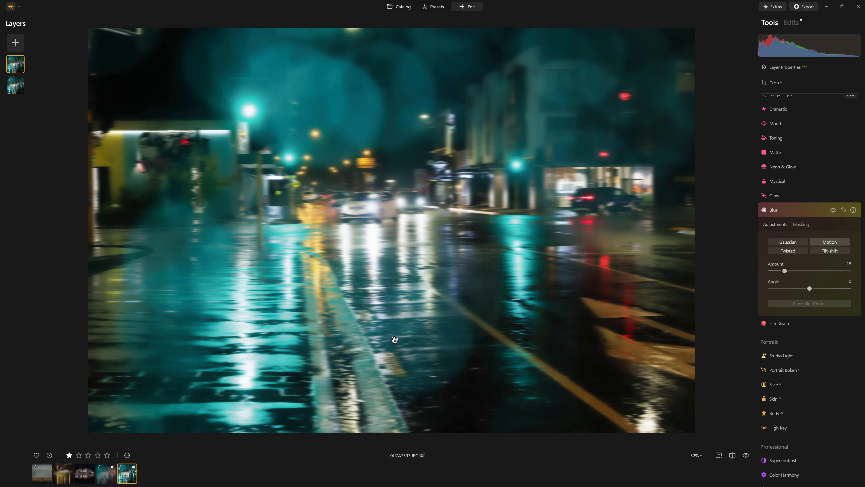
{"action": "left_click_drag", "start_coordinate": [785, 271], "coordinate": [848, 271]}
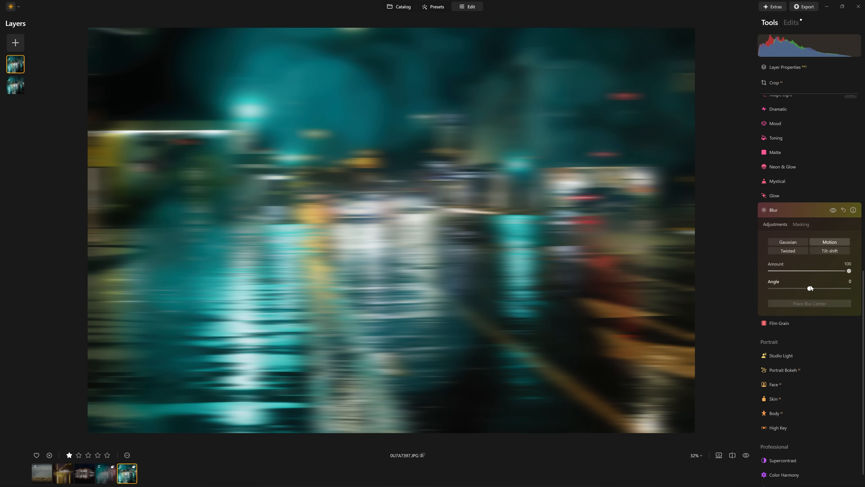
{"action": "left_click_drag", "start_coordinate": [810, 289], "coordinate": [758, 292]}
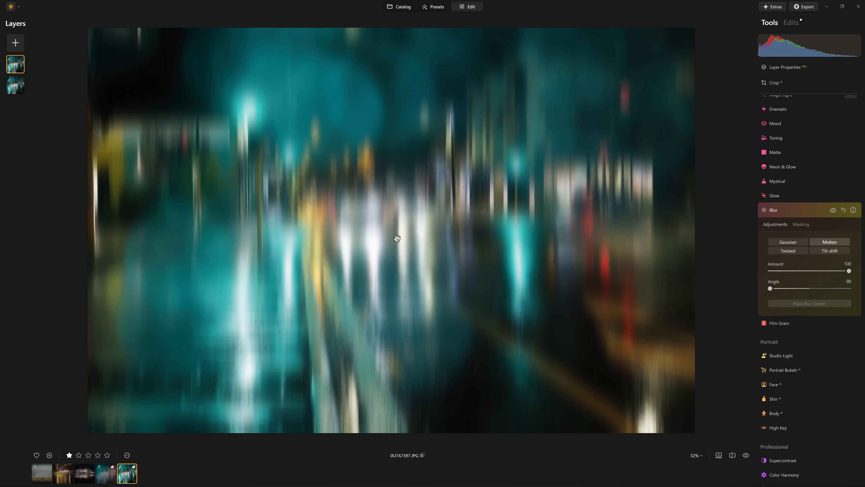
{"action": "left_click", "coordinate": [833, 210]}
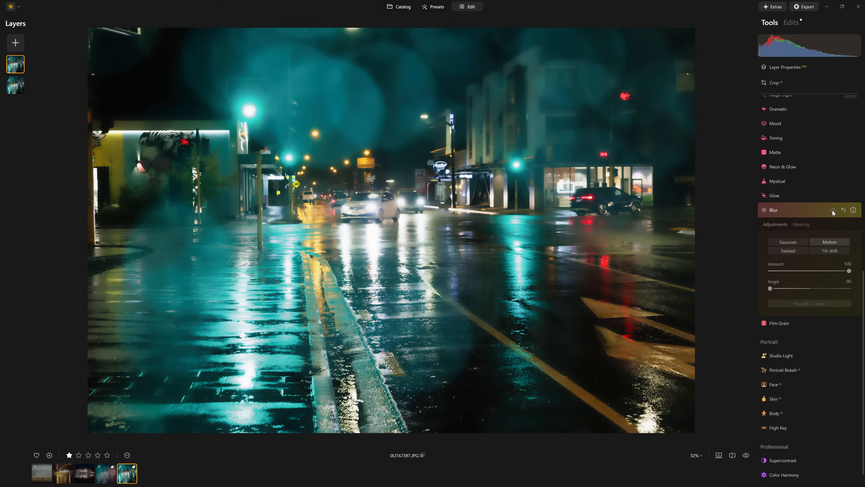
{"action": "left_click", "coordinate": [833, 210]}
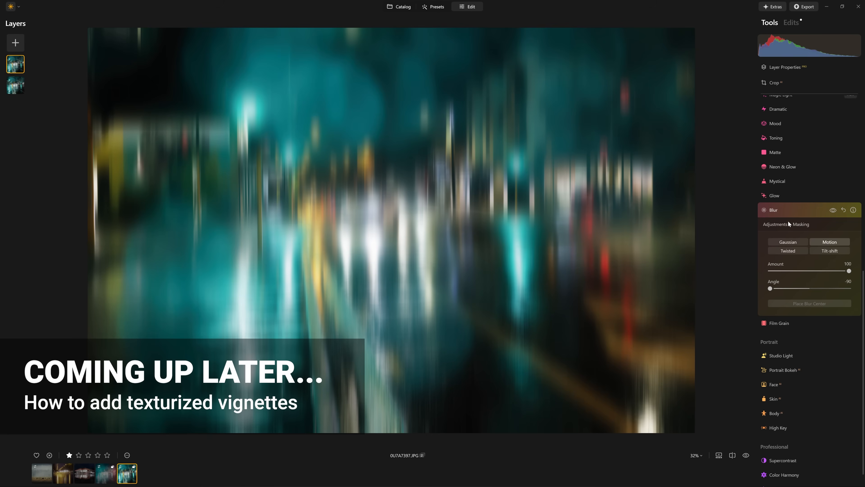
Erase the blur across the middle of the street with a brush of size 400 and softness 100, first at strength 54, followed by 34.
{"action": "left_click", "coordinate": [803, 224]}
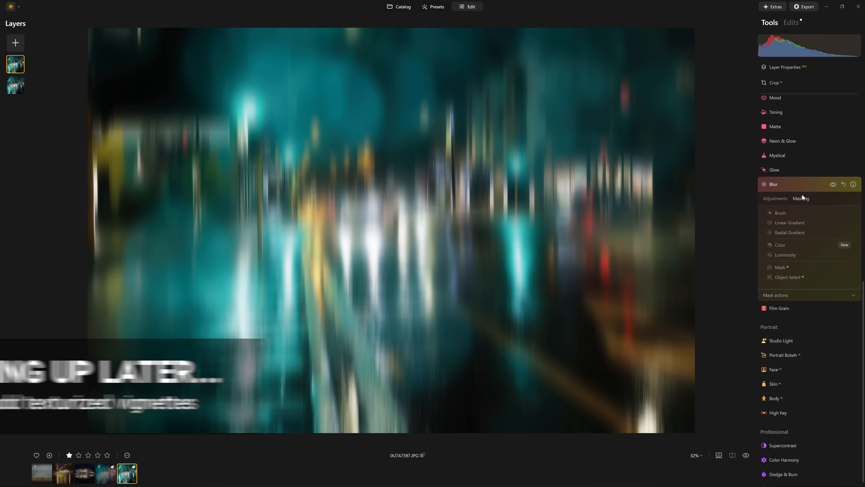
{"action": "left_click", "coordinate": [776, 213]}
{"action": "left_click", "coordinate": [835, 228]}
{"action": "left_click_drag", "start_coordinate": [808, 280], "coordinate": [814, 280]}
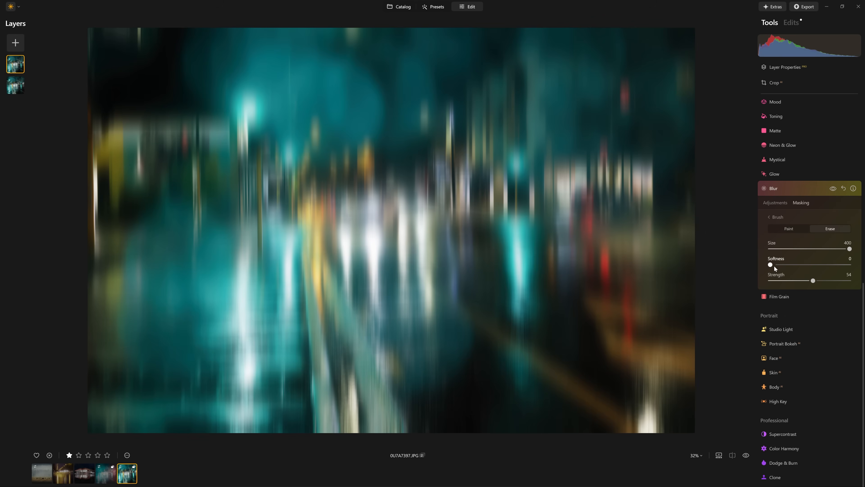
{"action": "left_click_drag", "start_coordinate": [779, 265], "coordinate": [849, 264]}
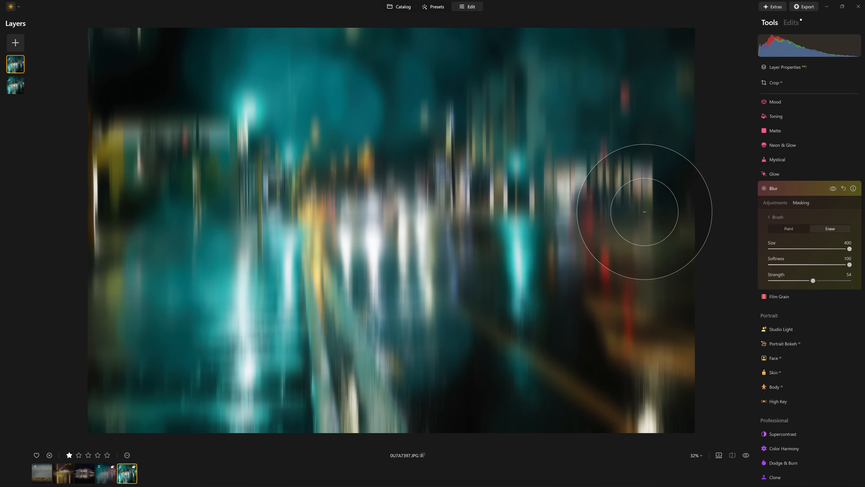
{"action": "mouse_move", "coordinate": [672, 217]}
{"action": "left_mouse_down"}
{"action": "mouse_move", "coordinate": [684, 216]}
{"action": "mouse_move", "coordinate": [299, 184]}
{"action": "mouse_move", "coordinate": [131, 208]}
{"action": "mouse_move", "coordinate": [44, 209]}
{"action": "left_mouse_up"}
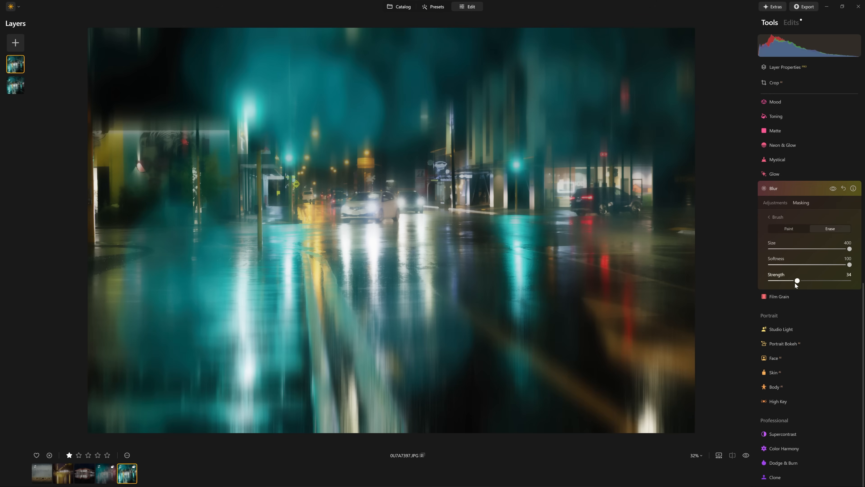
{"action": "mouse_move", "coordinate": [395, 197]}
{"action": "left_mouse_down"}
{"action": "mouse_move", "coordinate": [285, 185]}
{"action": "mouse_move", "coordinate": [457, 224]}
{"action": "mouse_move", "coordinate": [396, 208]}
{"action": "mouse_move", "coordinate": [627, 193]}
{"action": "mouse_move", "coordinate": [285, 112]}
{"action": "mouse_move", "coordinate": [165, 257]}
{"action": "mouse_move", "coordinate": [575, 283]}
{"action": "mouse_move", "coordinate": [608, 313]}
{"action": "mouse_move", "coordinate": [219, 160]}
{"action": "mouse_move", "coordinate": [635, 210]}
{"action": "left_mouse_up"}
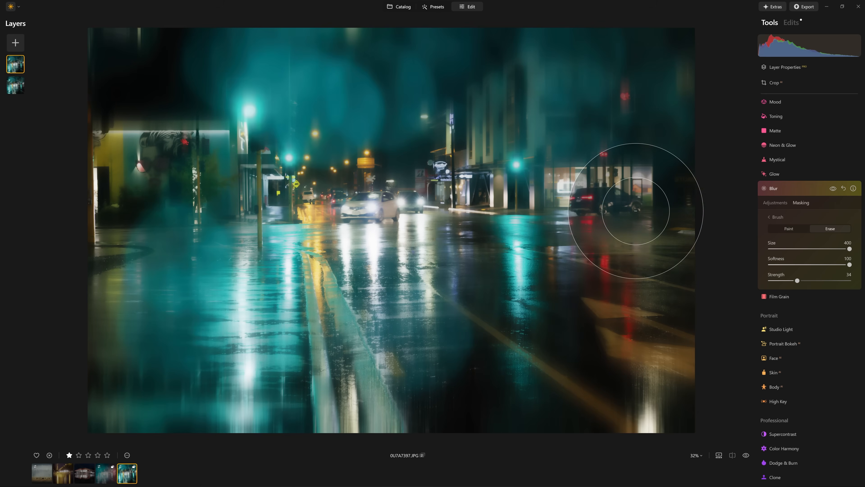
Paint the blur back over the lower-right part of the street at strength 34, and compare the image with and without it.
{"action": "left_click", "coordinate": [800, 229]}
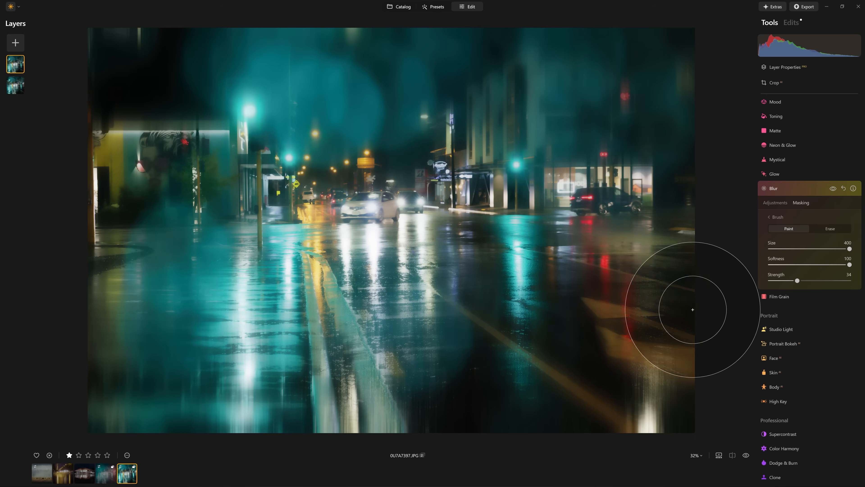
{"action": "mouse_move", "coordinate": [638, 365]}
{"action": "left_mouse_down"}
{"action": "mouse_move", "coordinate": [91, 367]}
{"action": "mouse_move", "coordinate": [708, 409]}
{"action": "left_mouse_up"}
{"action": "mouse_move", "coordinate": [662, 313]}
{"action": "left_mouse_down"}
{"action": "mouse_move", "coordinate": [330, 398]}
{"action": "mouse_move", "coordinate": [588, 454]}
{"action": "left_mouse_up"}
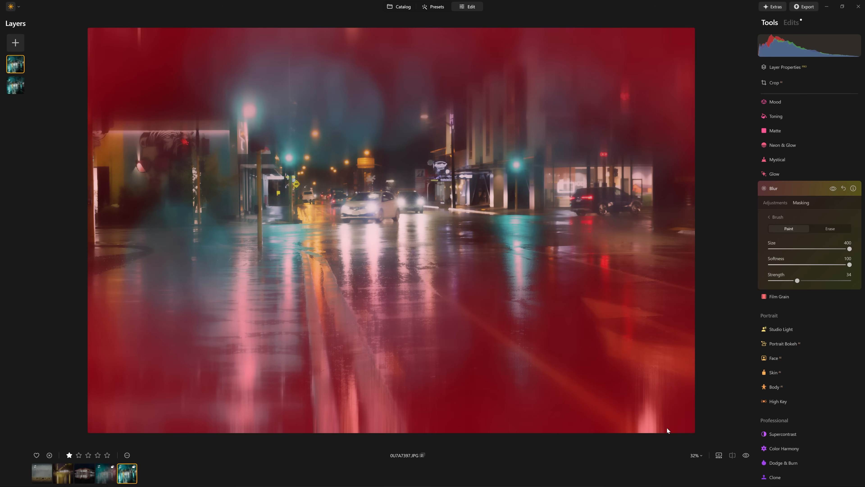
{"action": "left_click", "coordinate": [833, 189]}
{"action": "left_click", "coordinate": [833, 189]}
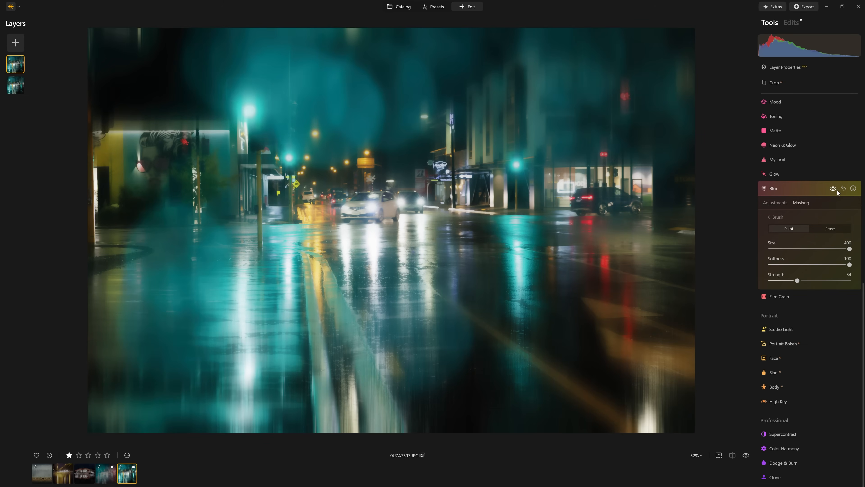
Draw a neon spot over the red traffic light in the upper right of the photo using Neon & Glow.
{"action": "left_click", "coordinate": [801, 184]}
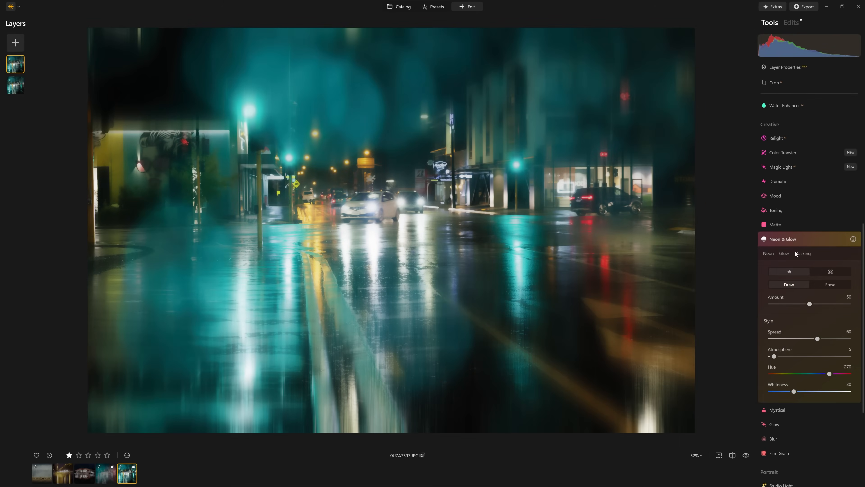
{"action": "scroll", "coordinate": [796, 254], "scroll_direction": "down", "scroll_amount": 1}
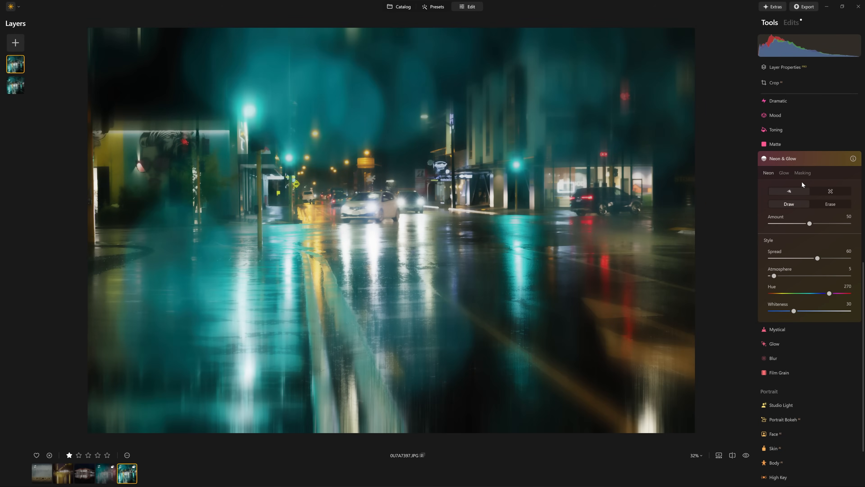
{"action": "left_click", "coordinate": [792, 190]}
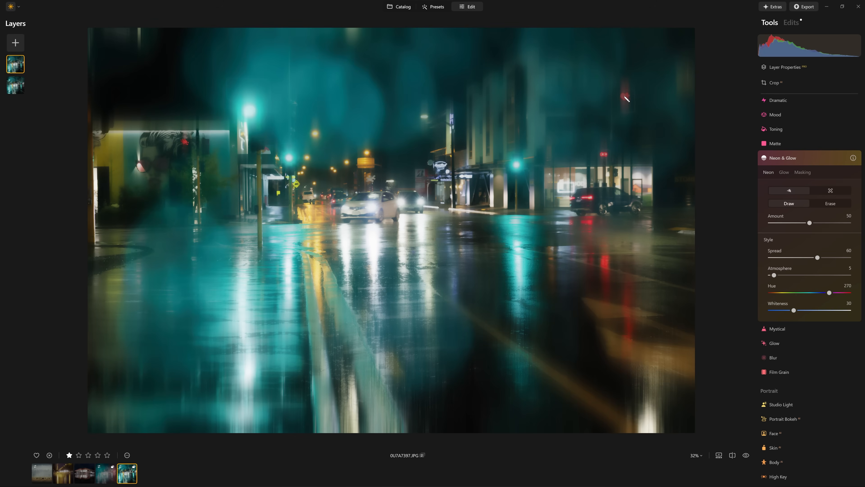
{"action": "left_click", "coordinate": [626, 96]}
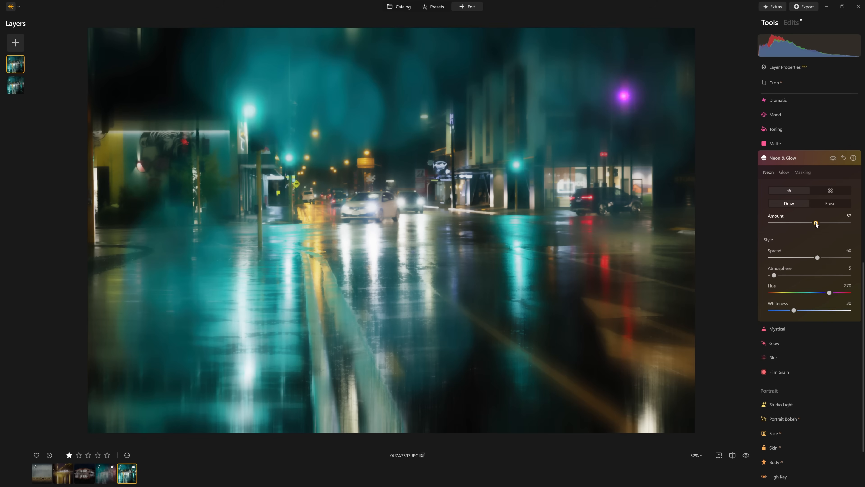
Raise the red traffic light's neon Amount and Spread to 100, testing Amount 12 for comparison.
{"action": "left_click_drag", "start_coordinate": [826, 223], "coordinate": [850, 224]}
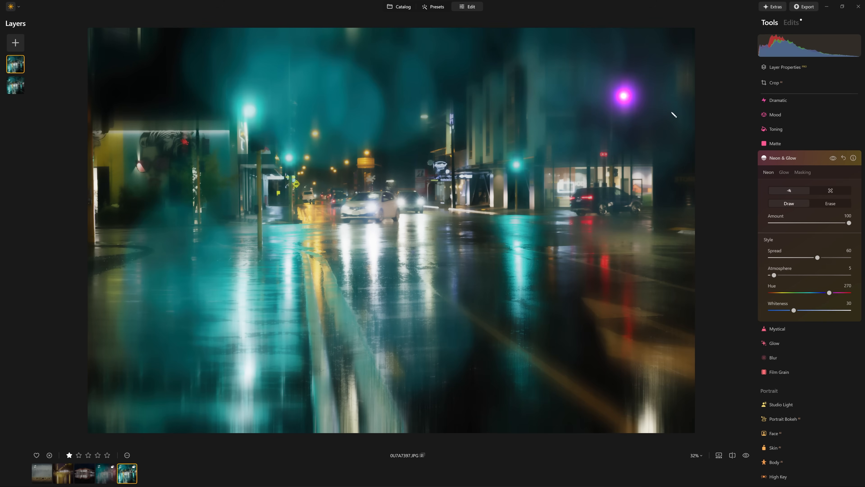
{"action": "mouse_move", "coordinate": [848, 223]}
{"action": "left_mouse_down"}
{"action": "mouse_move", "coordinate": [807, 223]}
{"action": "mouse_move", "coordinate": [849, 224]}
{"action": "left_mouse_up"}
{"action": "left_click_drag", "start_coordinate": [827, 261], "coordinate": [850, 258]}
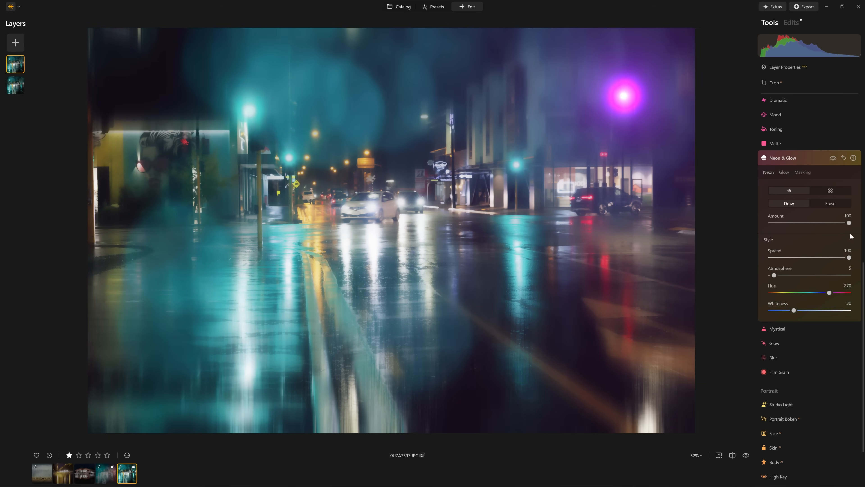
{"action": "left_click_drag", "start_coordinate": [848, 223], "coordinate": [780, 223]}
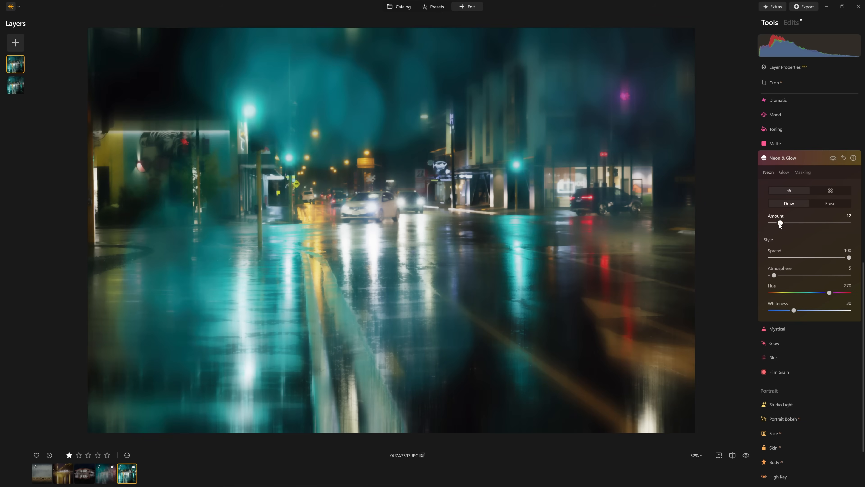
{"action": "mouse_move", "coordinate": [849, 258]}
{"action": "left_mouse_down"}
{"action": "mouse_move", "coordinate": [823, 258]}
{"action": "mouse_move", "coordinate": [849, 258]}
{"action": "left_mouse_up"}
{"action": "left_click_drag", "start_coordinate": [781, 225], "coordinate": [849, 223]}
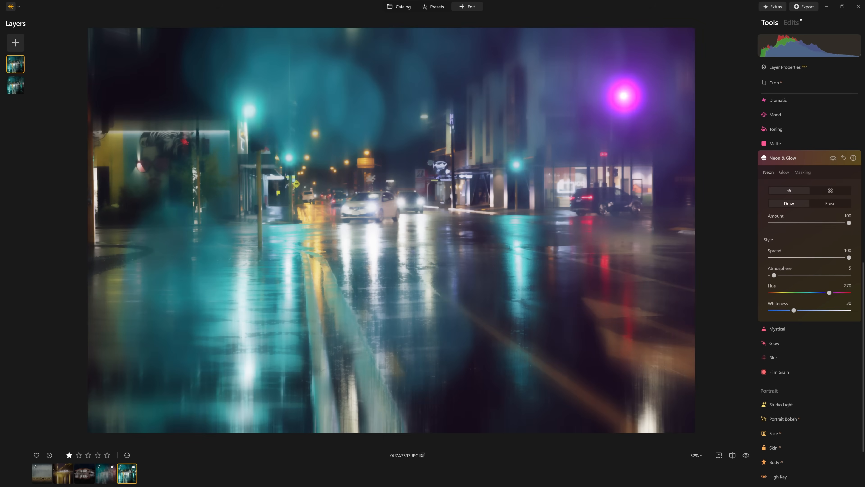
Set the red traffic light's neon to Atmosphere 100, Hue 10, Whiteness 25 and Amount 58, and close the tool.
{"action": "left_click_drag", "start_coordinate": [776, 277], "coordinate": [849, 275]}
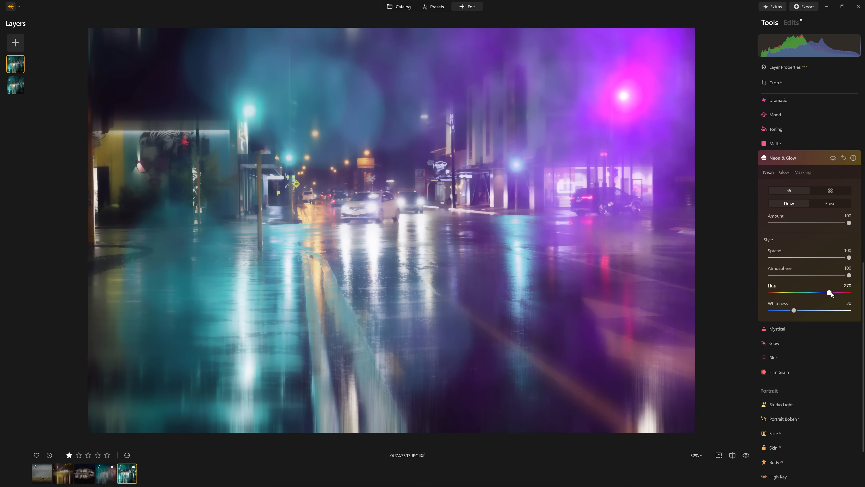
{"action": "left_click_drag", "start_coordinate": [830, 292], "coordinate": [814, 293]}
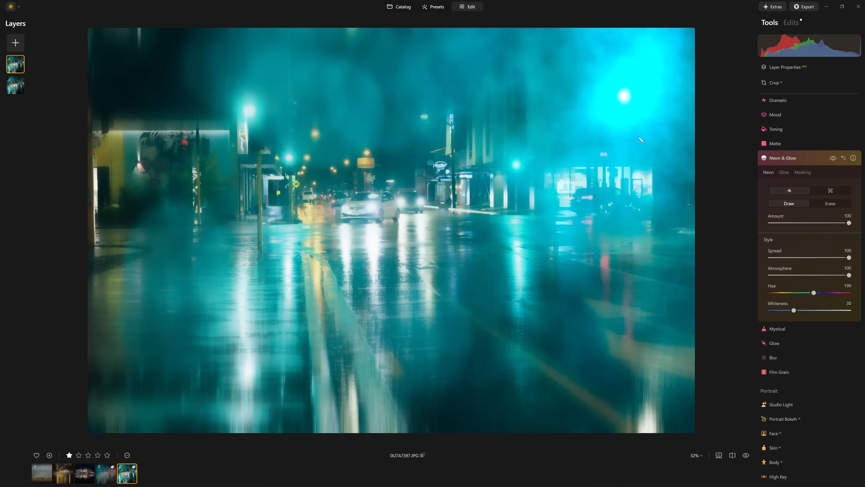
{"action": "left_click_drag", "start_coordinate": [816, 291], "coordinate": [791, 309]}
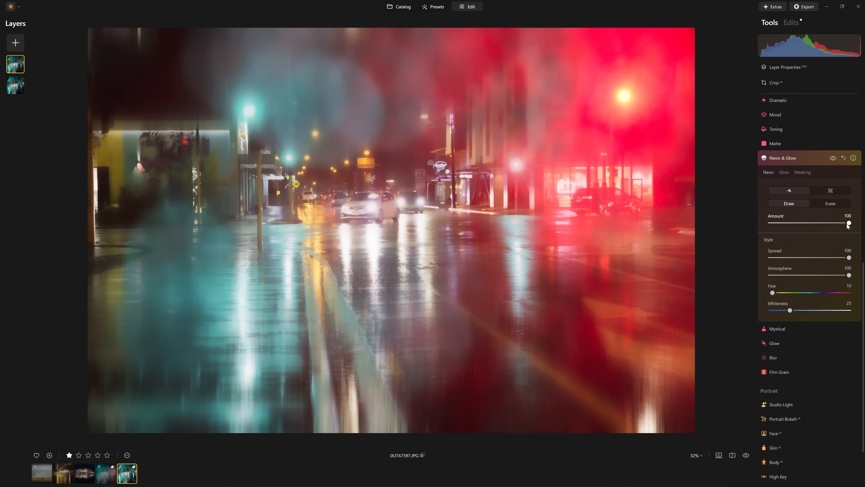
{"action": "left_click_drag", "start_coordinate": [847, 223], "coordinate": [817, 221]}
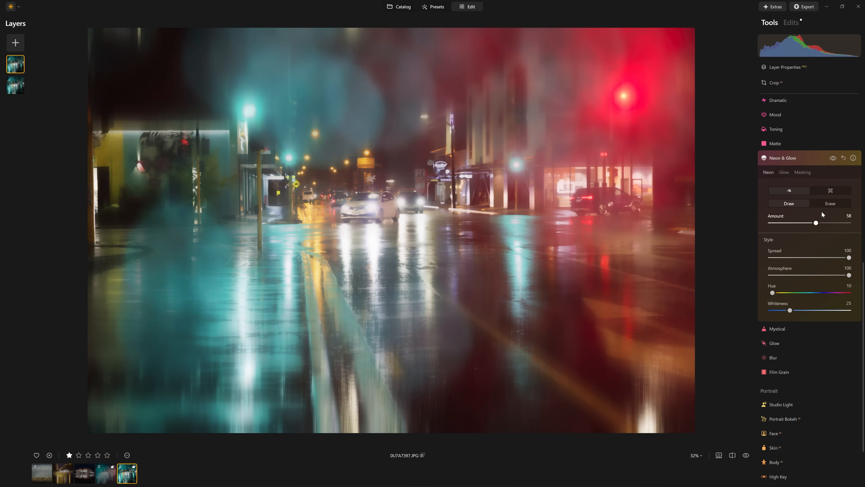
{"action": "left_click", "coordinate": [788, 157]}
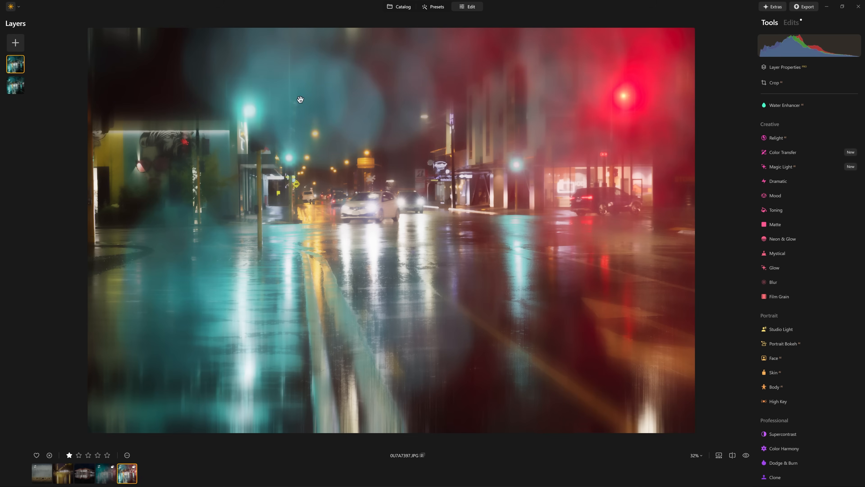
Draw a neon spot over the green traffic light with Amount 44, Spread 100, Atmosphere 100, Hue 152 and Whiteness 22.
{"action": "left_click", "coordinate": [788, 237]}
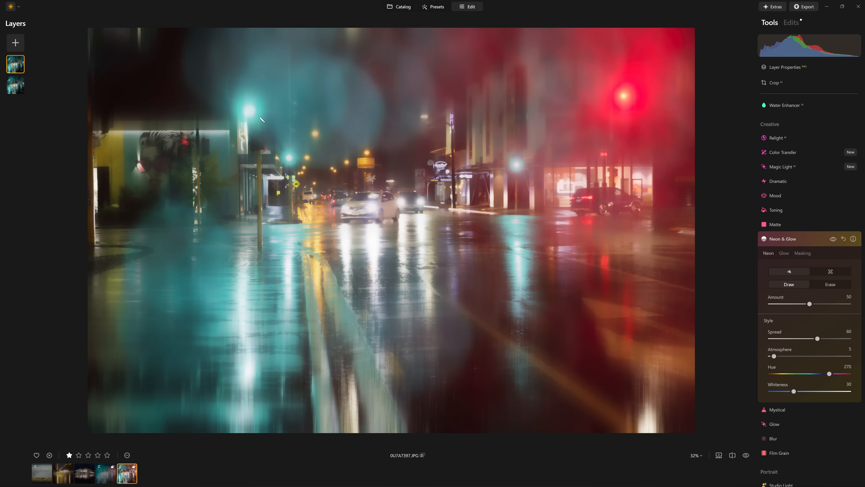
{"action": "left_click", "coordinate": [248, 115]}
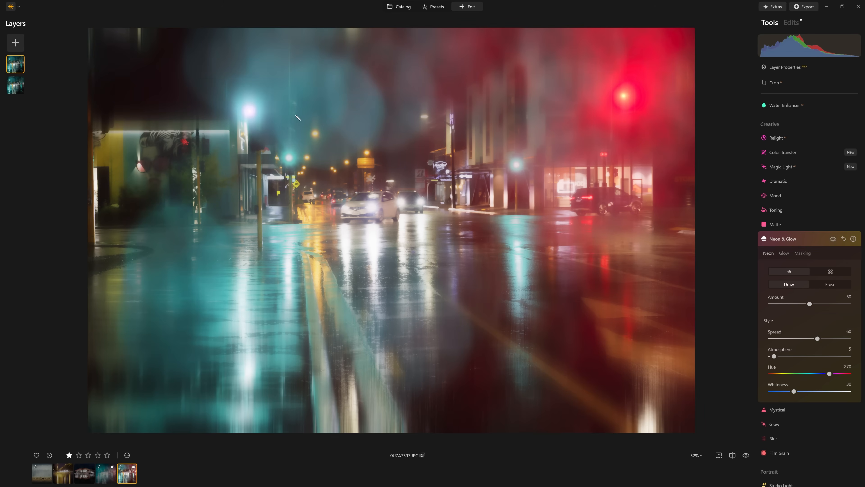
{"action": "left_click_drag", "start_coordinate": [810, 304], "coordinate": [850, 304]}
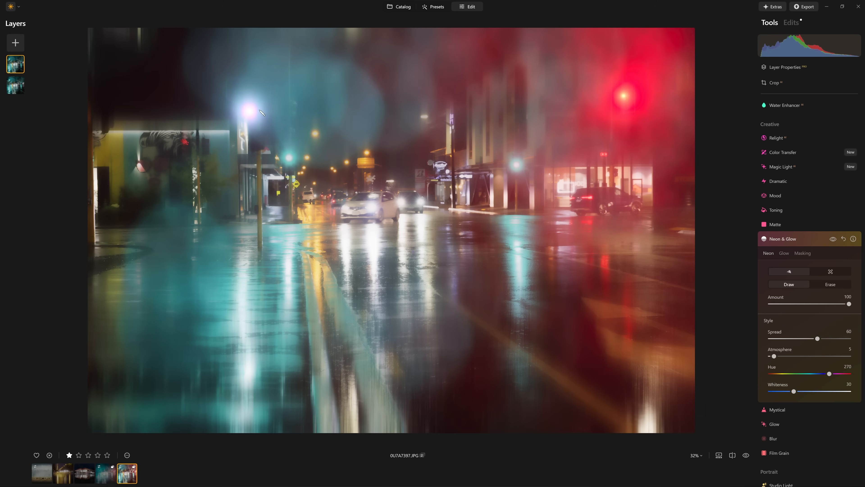
{"action": "left_click_drag", "start_coordinate": [817, 339], "coordinate": [849, 339]}
{"action": "left_click_drag", "start_coordinate": [775, 357], "coordinate": [797, 384]}
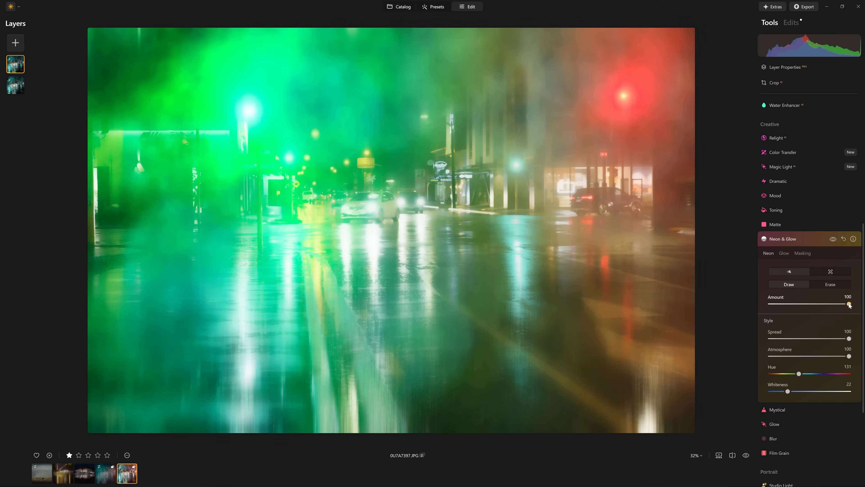
{"action": "left_click_drag", "start_coordinate": [849, 304], "coordinate": [805, 313]}
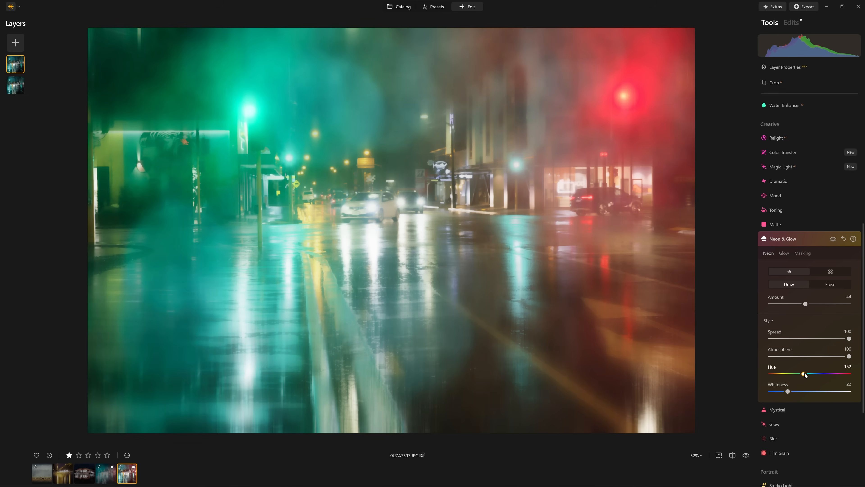
Close Neon & Glow and compare the edited photo with the original using the before/after split.
{"action": "left_click", "coordinate": [829, 239]}
{"action": "left_click", "coordinate": [830, 239]}
{"action": "left_click", "coordinate": [823, 238]}
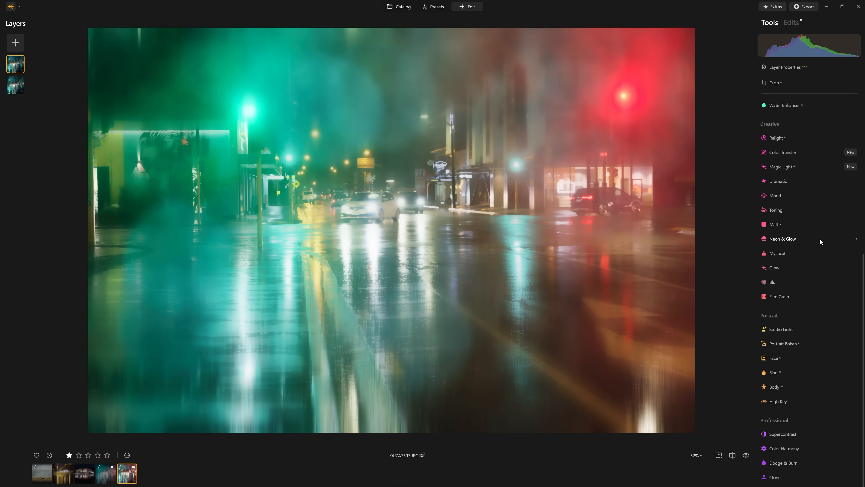
{"action": "left_click", "coordinate": [732, 456]}
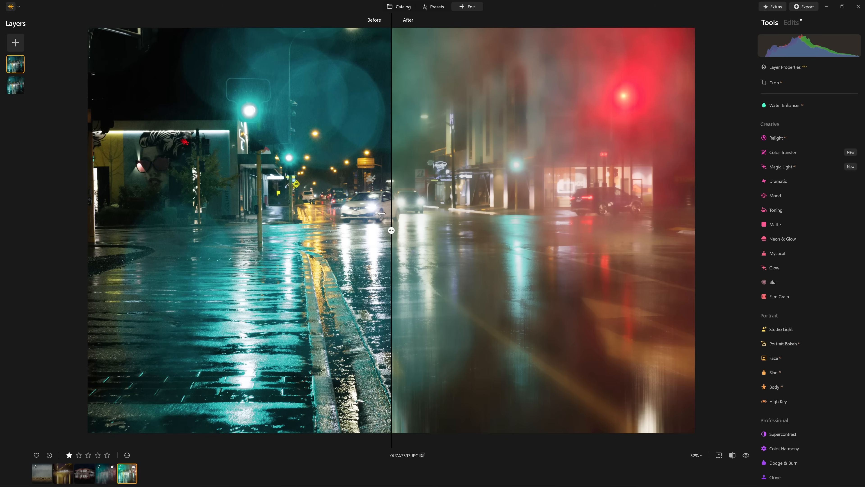
{"action": "left_click_drag", "start_coordinate": [395, 231], "coordinate": [656, 250]}
{"action": "left_click_drag", "start_coordinate": [526, 256], "coordinate": [435, 257]}
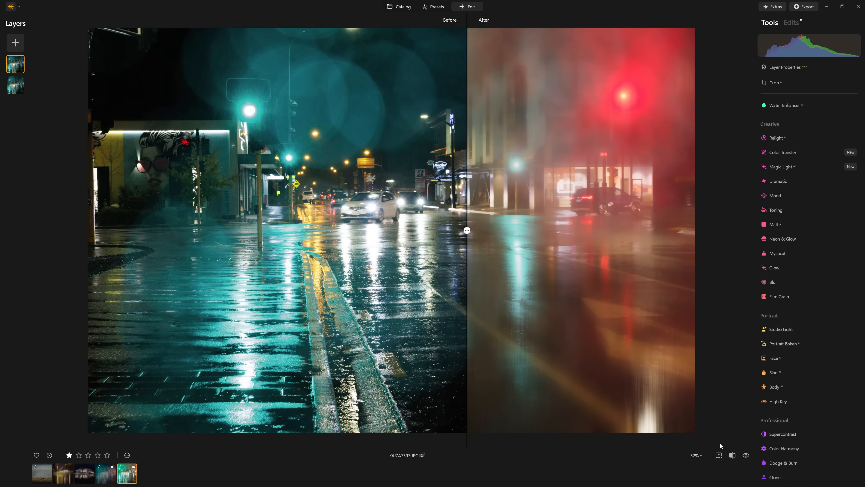
{"action": "left_click", "coordinate": [749, 452]}
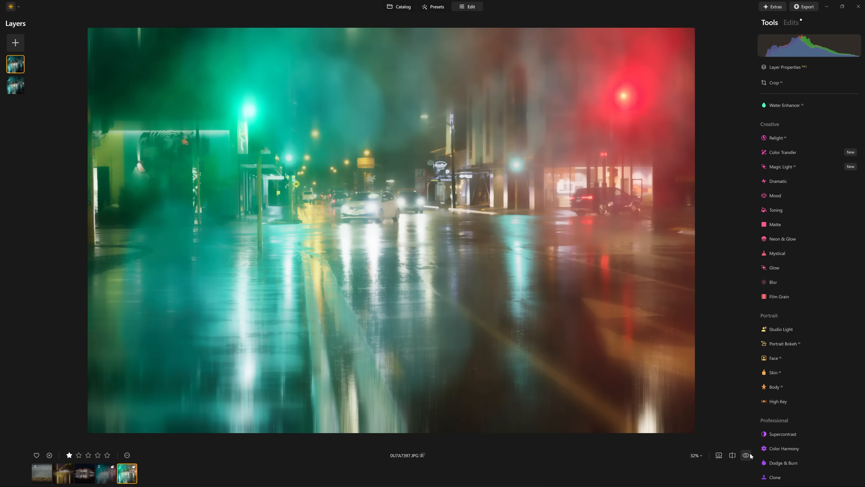
{"action": "left_click", "coordinate": [750, 452]}
Open Layer Properties for the duplicated layer and compare it with the original layer's properties.
{"action": "left_click", "coordinate": [790, 67]}
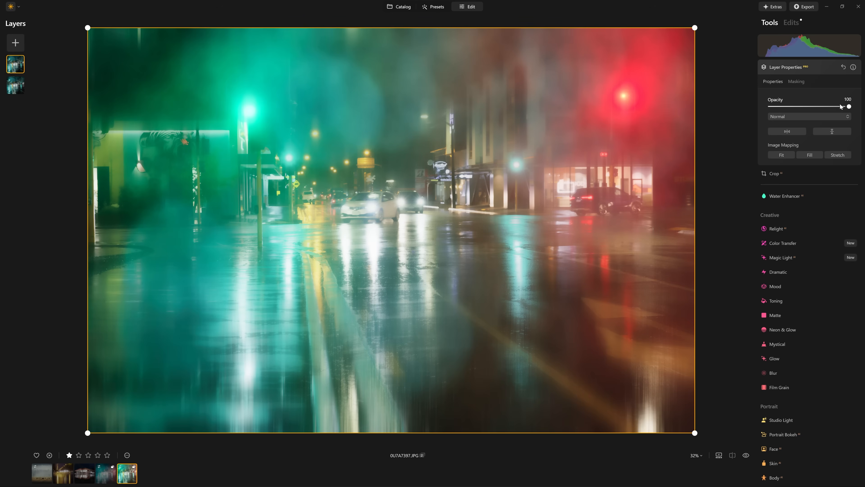
{"action": "mouse_move", "coordinate": [849, 107]}
{"action": "left_mouse_down"}
{"action": "mouse_move", "coordinate": [780, 107]}
{"action": "mouse_move", "coordinate": [849, 106]}
{"action": "left_mouse_up"}
{"action": "left_click", "coordinate": [18, 82]}
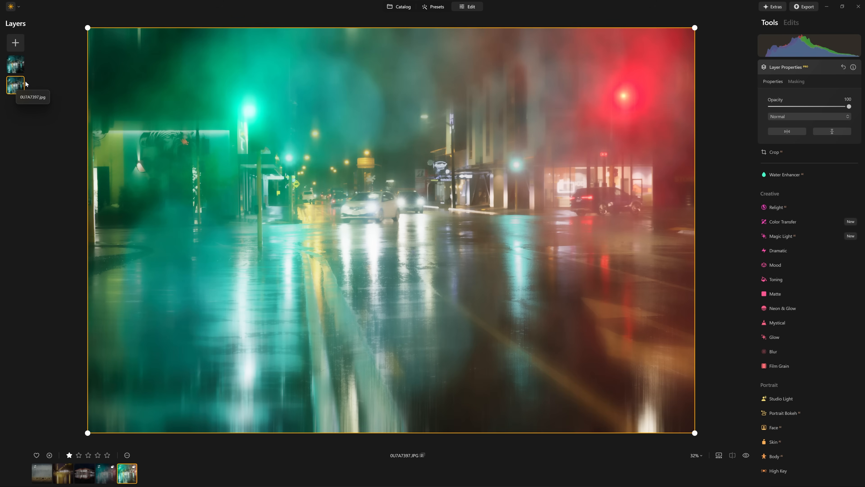
{"action": "left_click", "coordinate": [16, 68]}
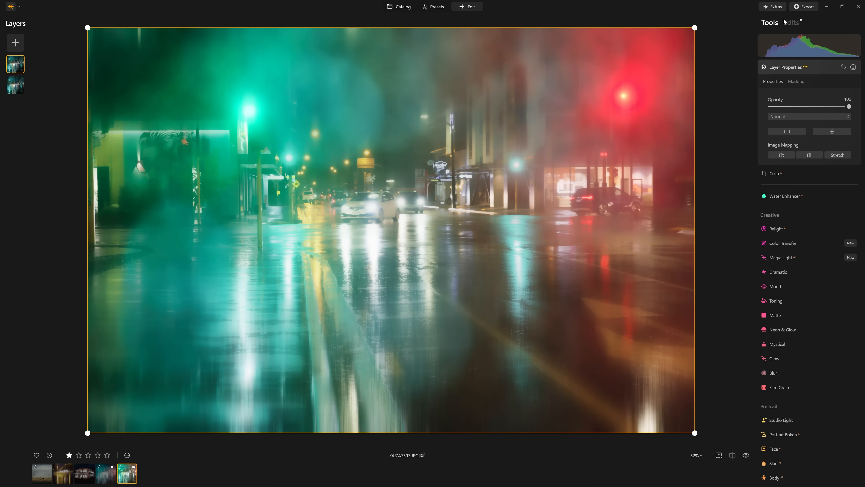
Review the duplicated layer's edit history, stepping through the Structure, Details, Blur and two Neon & Glow edits.
{"action": "left_click", "coordinate": [796, 27]}
{"action": "left_click", "coordinate": [815, 91]}
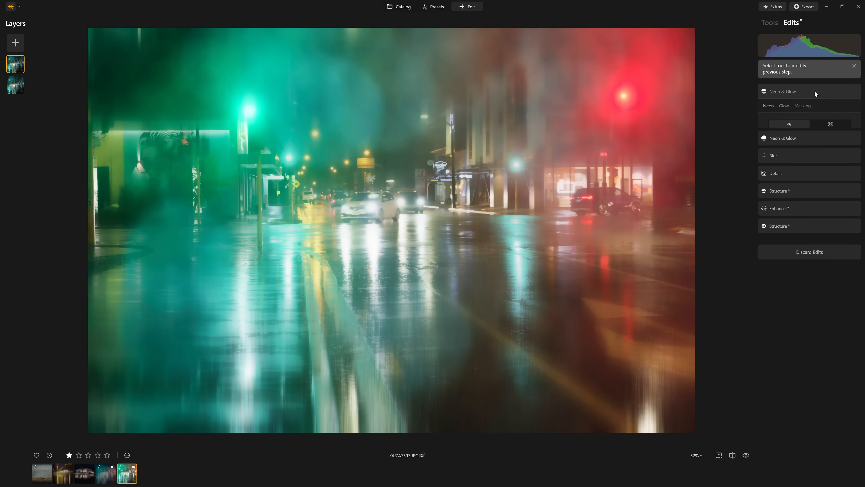
{"action": "left_click", "coordinate": [797, 197]}
{"action": "left_click", "coordinate": [796, 179]}
{"action": "left_click", "coordinate": [796, 159]}
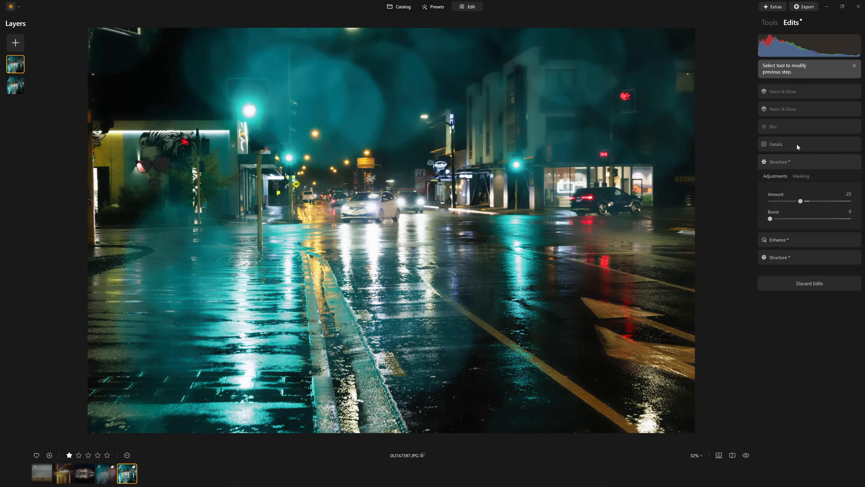
{"action": "left_click", "coordinate": [797, 144]}
{"action": "left_click", "coordinate": [797, 125]}
{"action": "left_click", "coordinate": [797, 105]}
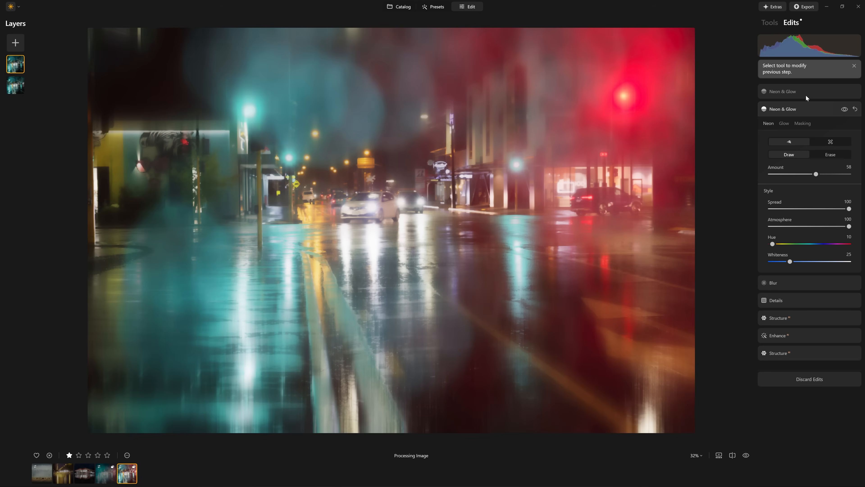
{"action": "left_click", "coordinate": [806, 94]}
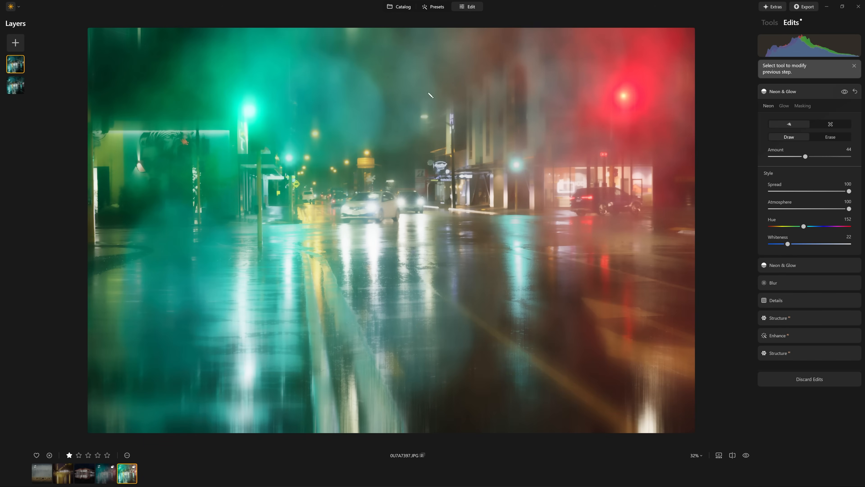
{"action": "left_click", "coordinate": [791, 92]}
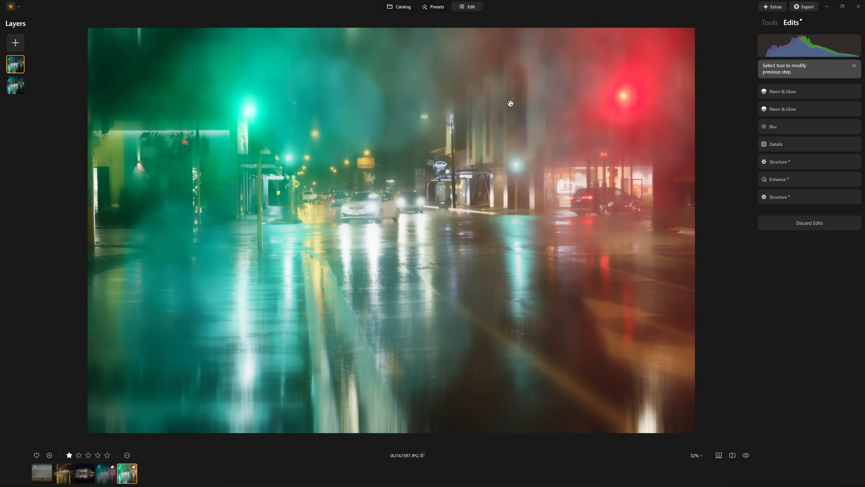
Return to the duplicated layer's Layer Properties and lower its opacity to 50.
{"action": "left_click", "coordinate": [762, 22]}
{"action": "left_click", "coordinate": [774, 70]}
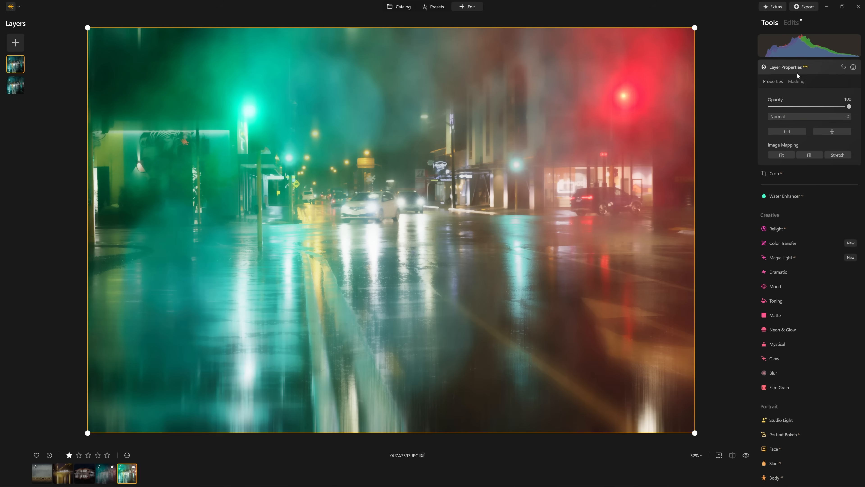
{"action": "mouse_move", "coordinate": [848, 107]}
{"action": "left_mouse_down"}
{"action": "mouse_move", "coordinate": [836, 107]}
{"action": "mouse_move", "coordinate": [854, 106]}
{"action": "left_mouse_up"}
{"action": "left_click_drag", "start_coordinate": [849, 107], "coordinate": [812, 108]}
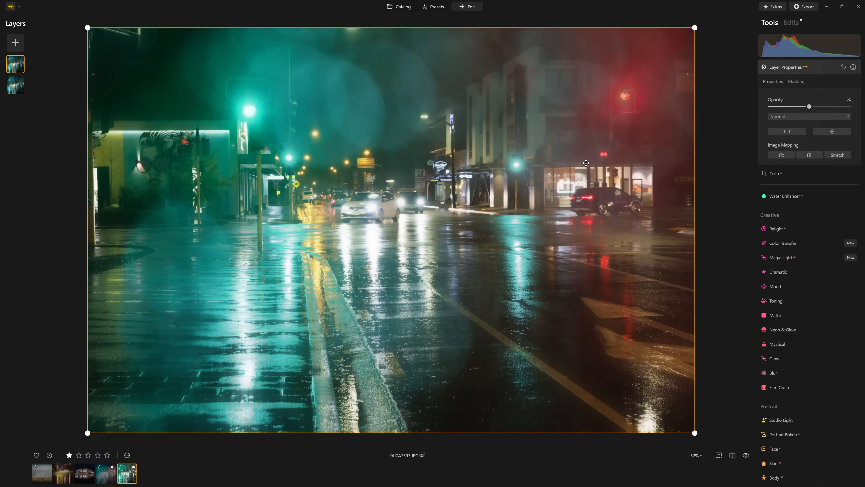
Hide the duplicated layer and show it again to compare it with the original photo.
{"action": "right_click", "coordinate": [20, 64]}
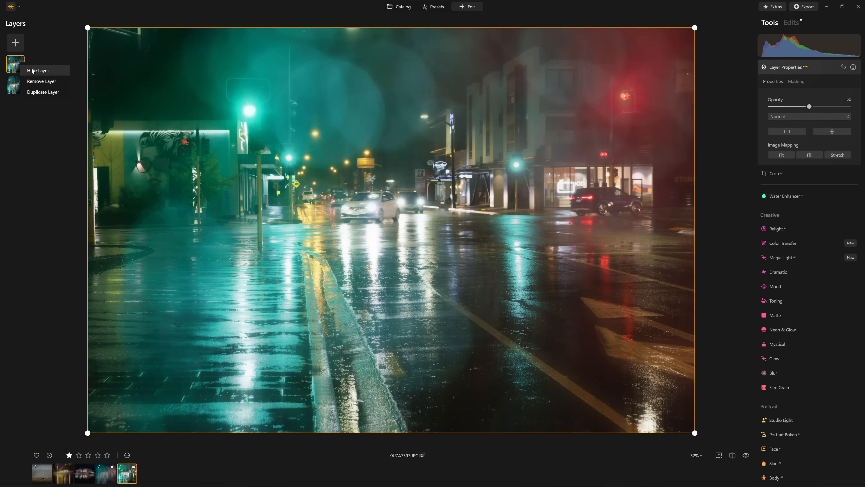
{"action": "left_click", "coordinate": [33, 70]}
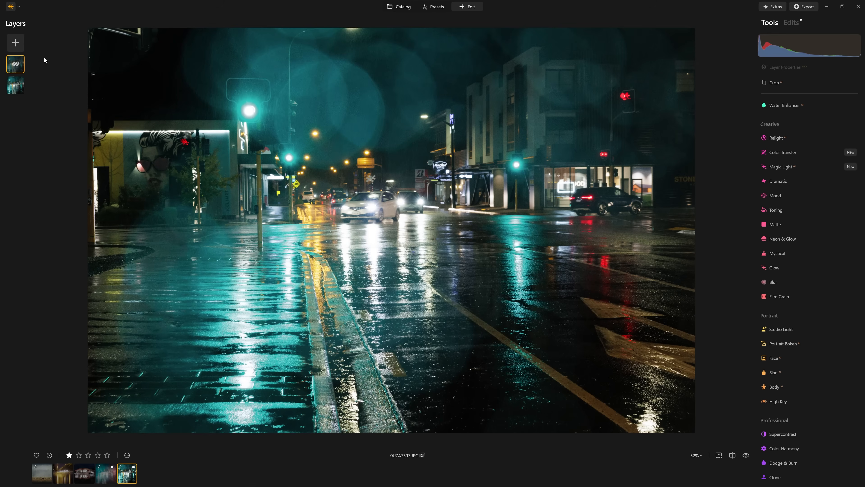
{"action": "right_click", "coordinate": [22, 64]}
{"action": "left_click", "coordinate": [34, 73]}
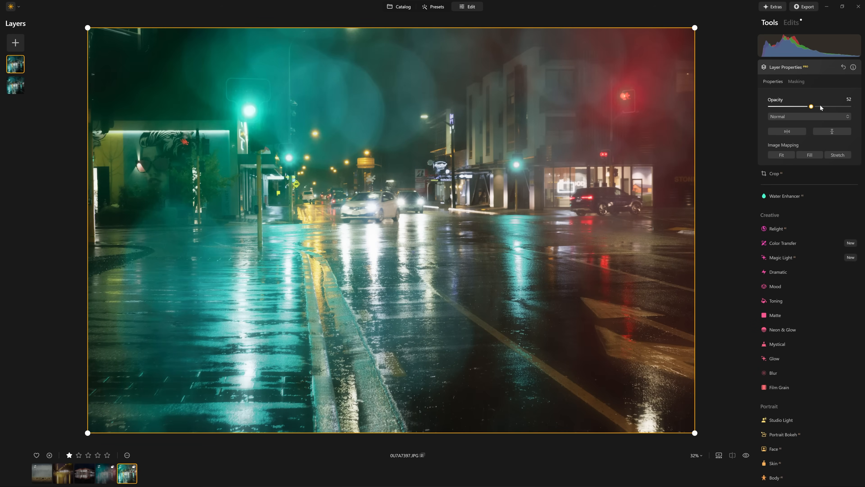
Raise the duplicated layer's opacity to 100 for comparison and set it to 79.
{"action": "left_click_drag", "start_coordinate": [809, 107], "coordinate": [850, 106]}
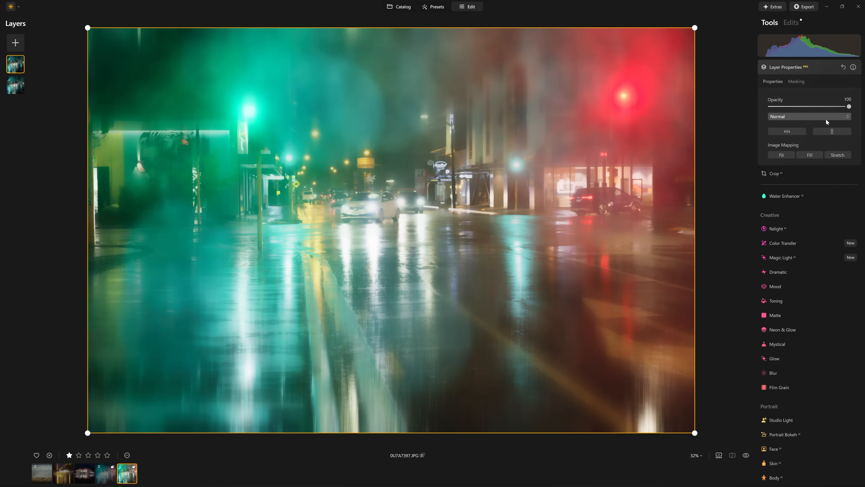
{"action": "left_click", "coordinate": [820, 107]}
{"action": "left_click", "coordinate": [849, 107]}
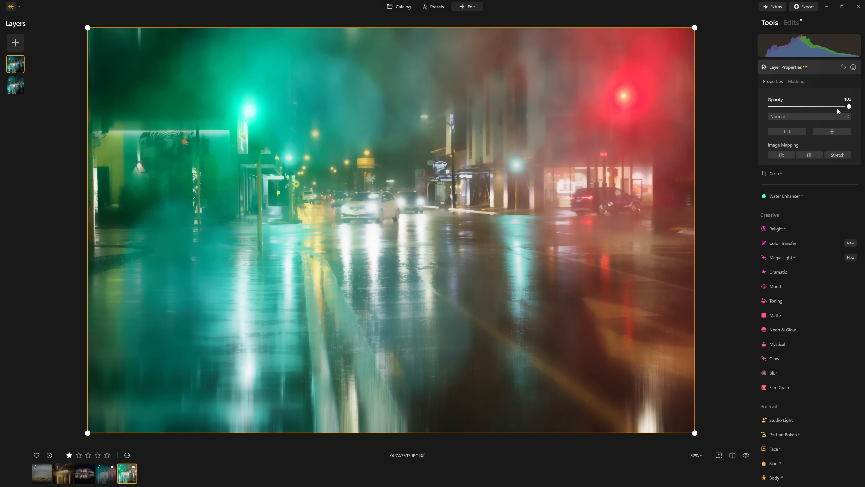
{"action": "left_click", "coordinate": [848, 107]}
{"action": "left_click_drag", "start_coordinate": [848, 107], "coordinate": [830, 106]}
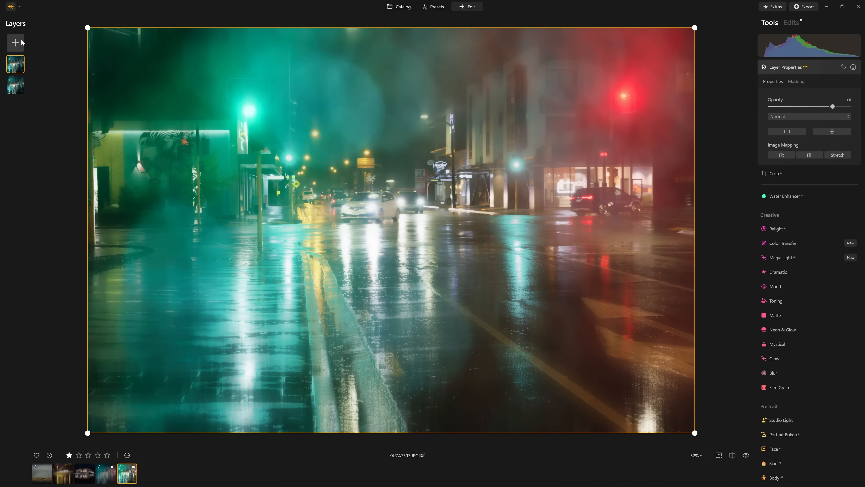
Start importing an image for a new layer and browse the Grunge, Industrial and Painterly texture folders.
{"action": "left_click", "coordinate": [20, 43]}
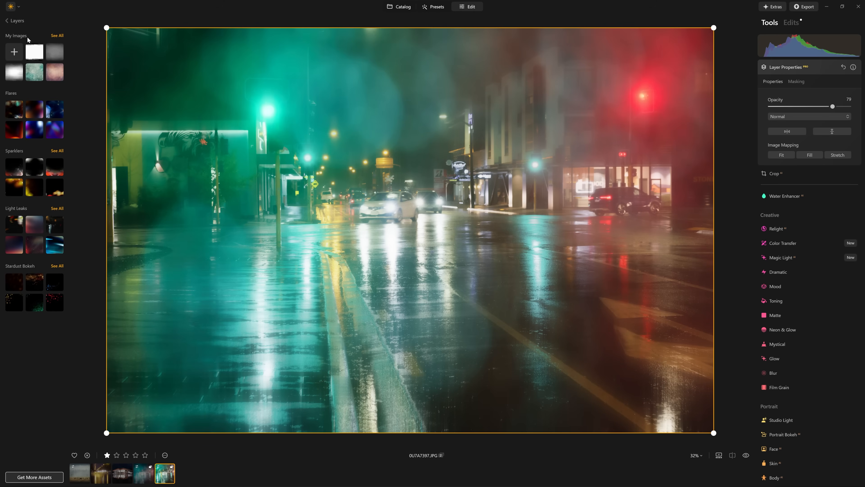
{"action": "left_click", "coordinate": [14, 52]}
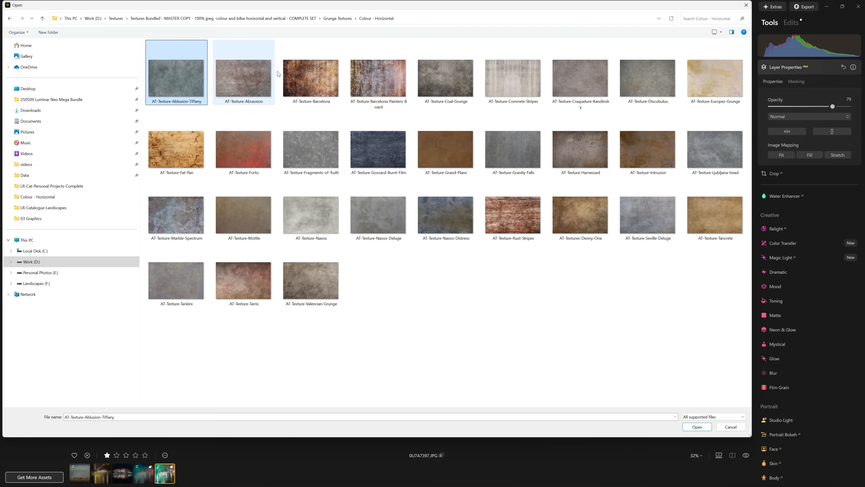
{"action": "left_click", "coordinate": [358, 75]}
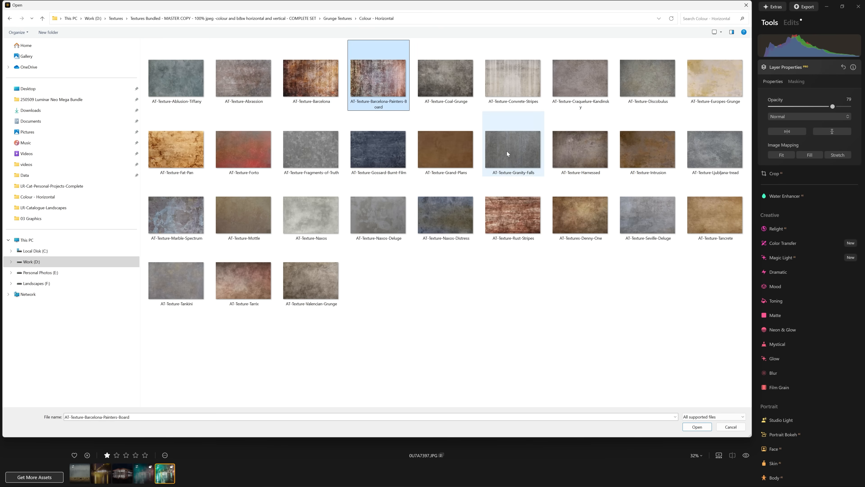
{"action": "left_click", "coordinate": [505, 208]}
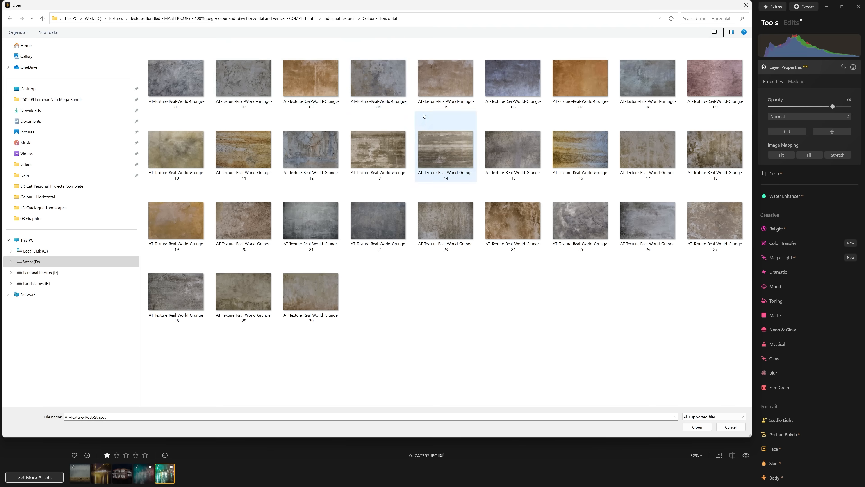
{"action": "left_click", "coordinate": [424, 116]}
{"action": "left_click", "coordinate": [714, 153]}
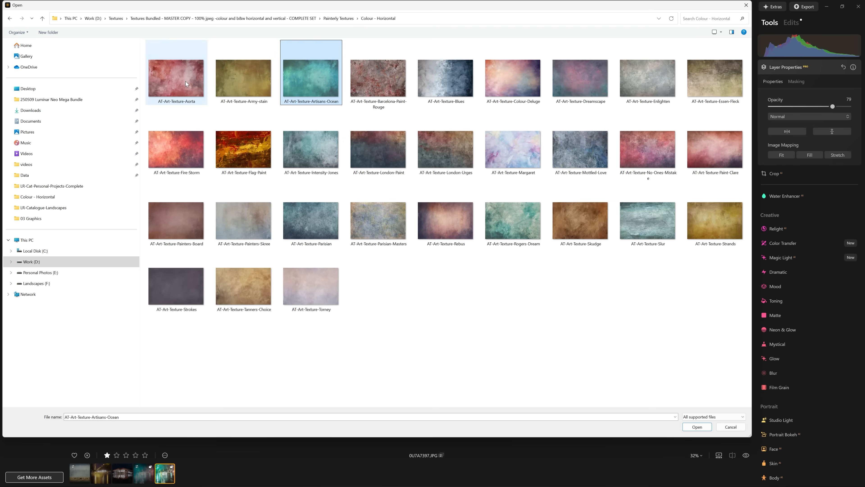
{"action": "left_click", "coordinate": [185, 81]}
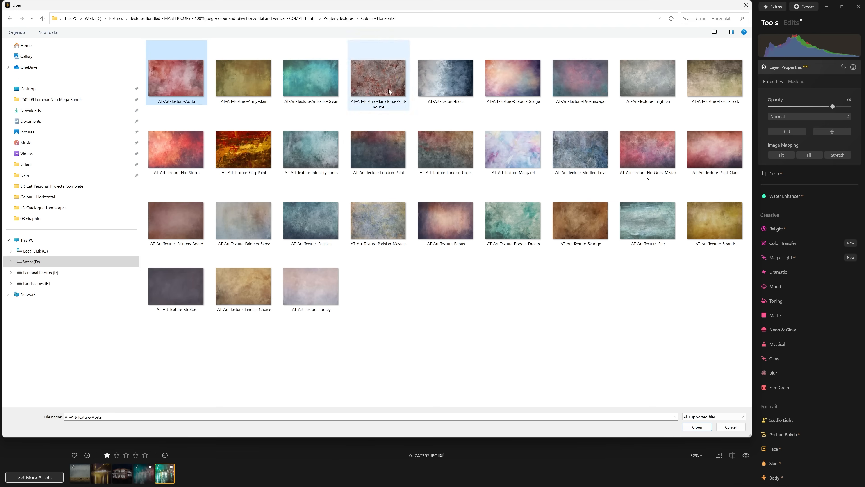
{"action": "left_click", "coordinate": [494, 85]}
{"action": "left_click", "coordinate": [521, 161]}
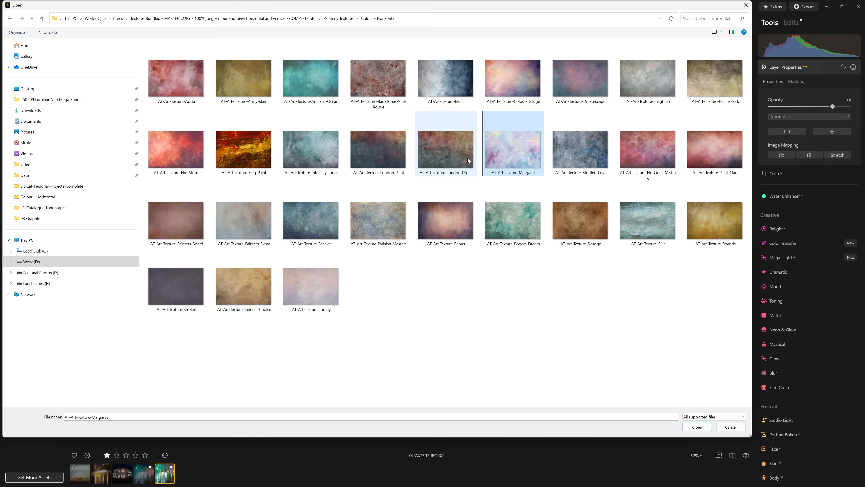
{"action": "left_click", "coordinate": [516, 233]}
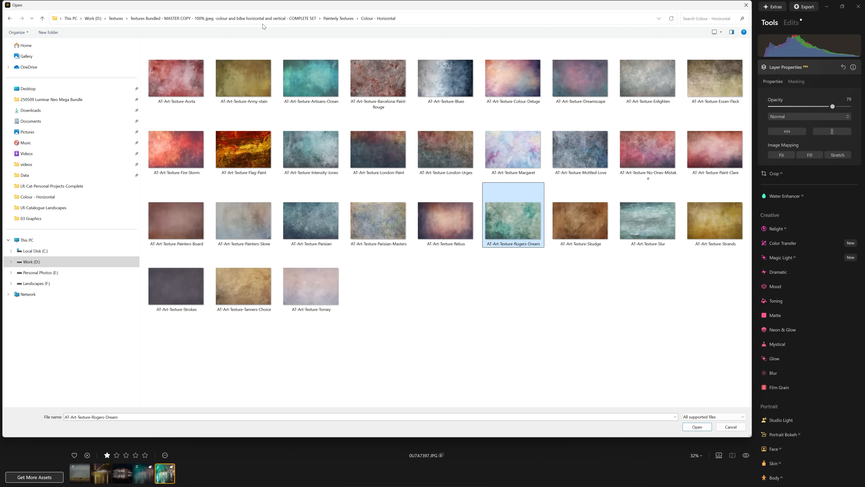
Import a blue texture from the Artisan Textures Colour - Horizontal folder and add it as a new layer above the photo.
{"action": "left_click", "coordinate": [244, 18]}
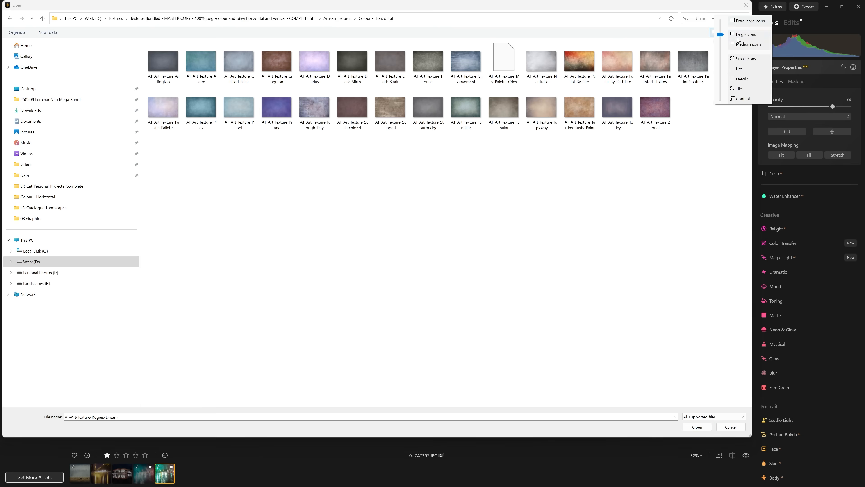
{"action": "left_click", "coordinate": [751, 25]}
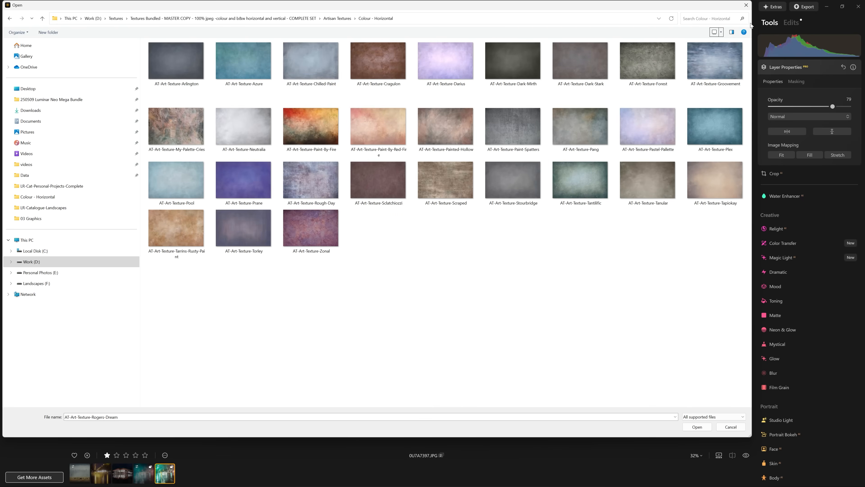
{"action": "left_click", "coordinate": [338, 58]}
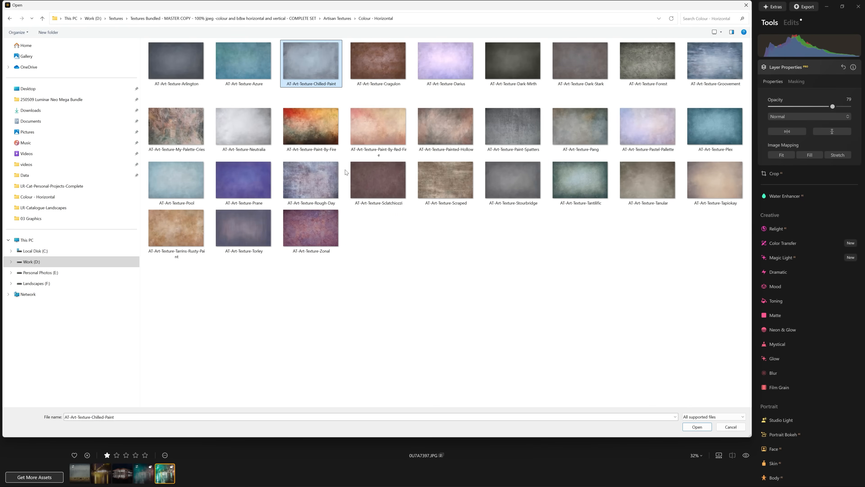
{"action": "left_click", "coordinate": [647, 182]}
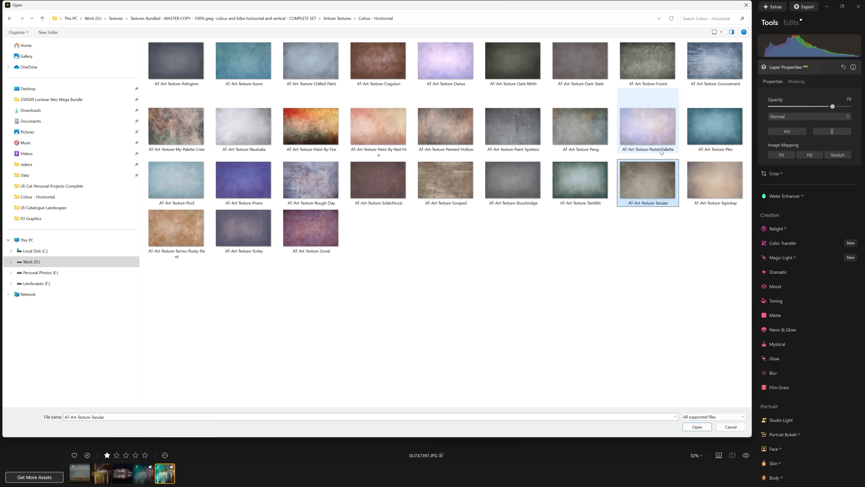
{"action": "left_click", "coordinate": [700, 127]}
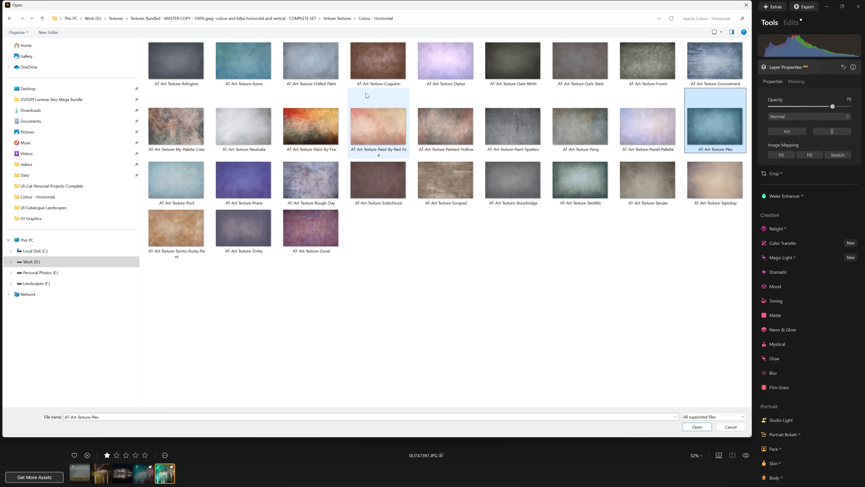
{"action": "double_click", "coordinate": [721, 132]}
{"action": "key", "text": "Return"}
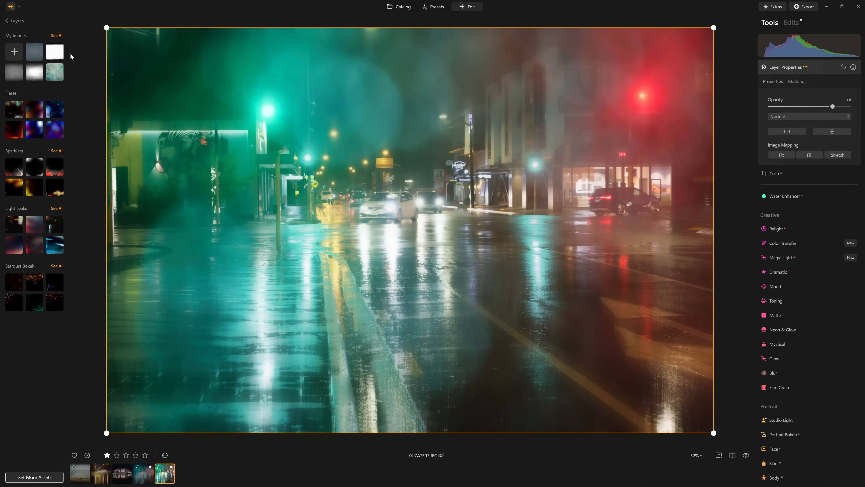
{"action": "left_click", "coordinate": [56, 55]}
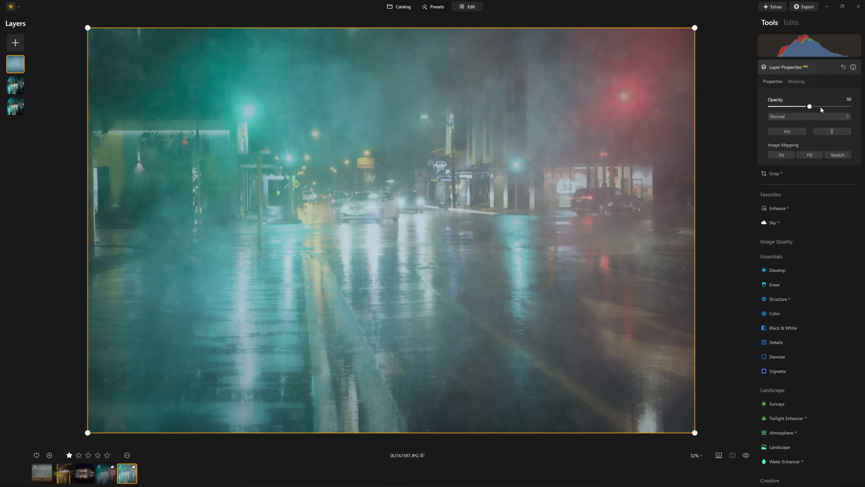
Set the blue texture layer's opacity to 100 and its blend mode to Hard Light.
{"action": "left_click_drag", "start_coordinate": [809, 107], "coordinate": [863, 108]}
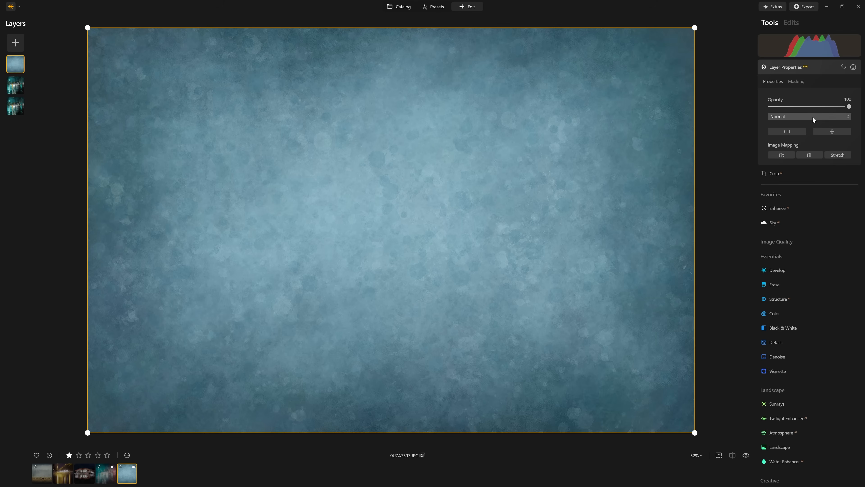
{"action": "left_click_drag", "start_coordinate": [842, 107], "coordinate": [817, 109]}
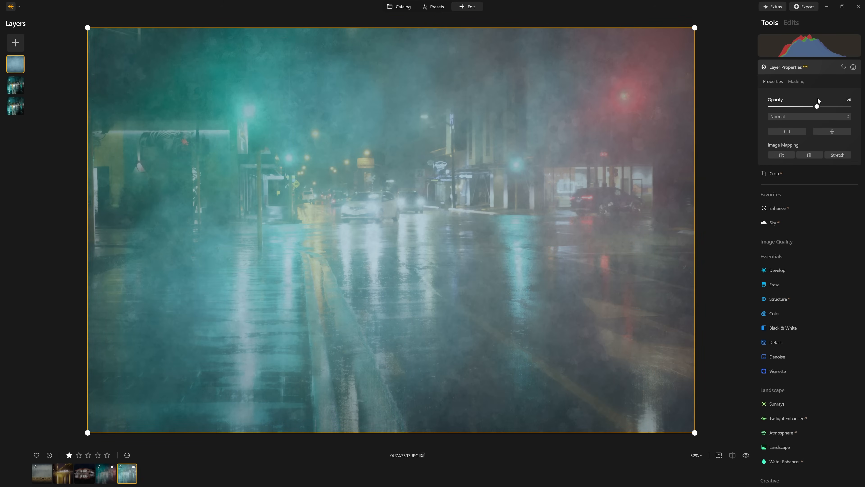
{"action": "mouse_move", "coordinate": [817, 107]}
{"action": "left_mouse_down"}
{"action": "mouse_move", "coordinate": [794, 108]}
{"action": "mouse_move", "coordinate": [834, 104]}
{"action": "mouse_move", "coordinate": [785, 103]}
{"action": "mouse_move", "coordinate": [817, 100]}
{"action": "left_mouse_up"}
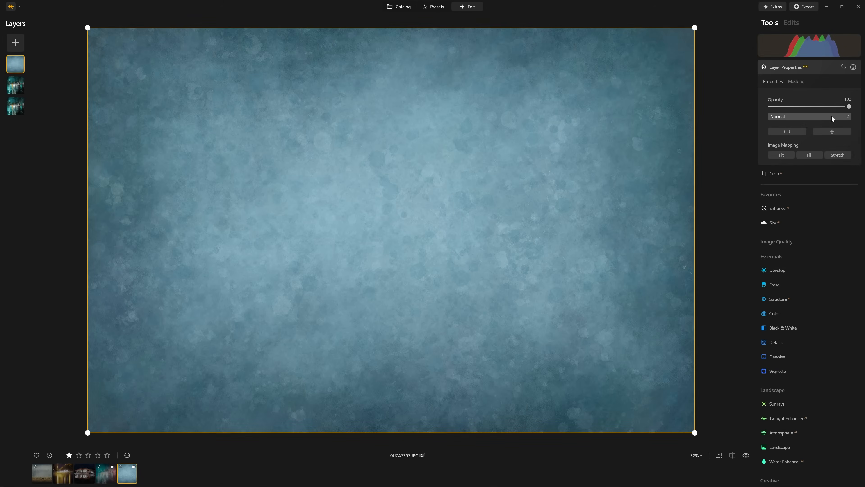
{"action": "left_click", "coordinate": [818, 118]}
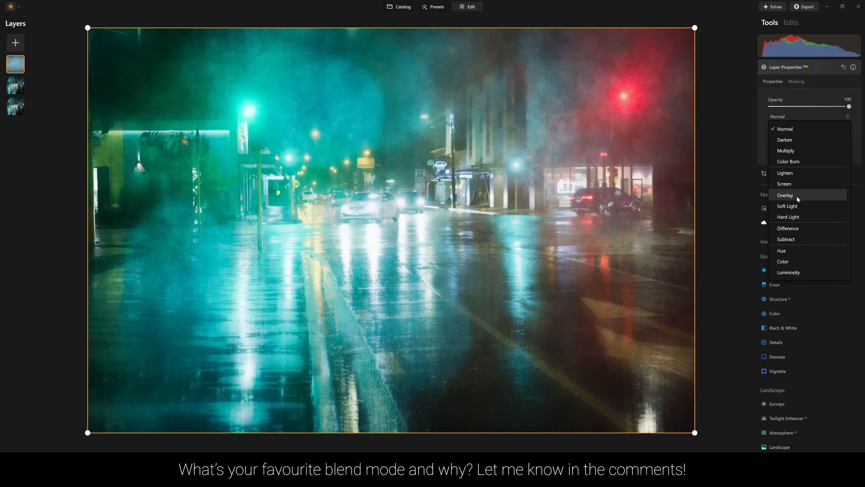
{"action": "left_click", "coordinate": [789, 216]}
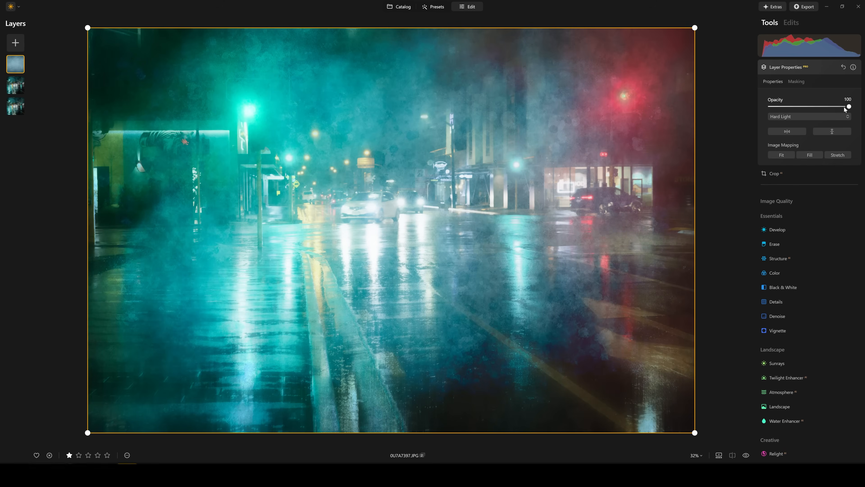
Try a Hue Shift of 55 on the texture layer with Color, set it to -78, and set Saturation to -100.
{"action": "scroll", "coordinate": [815, 243], "scroll_direction": "down", "scroll_amount": 2}
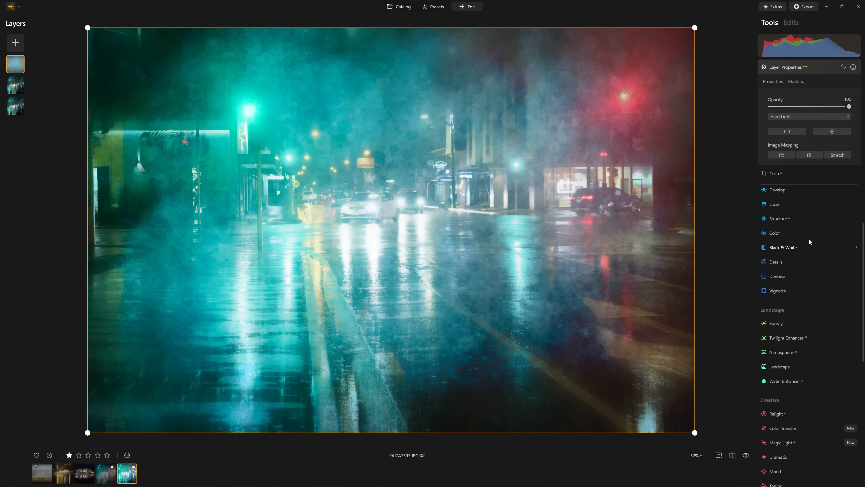
{"action": "left_click", "coordinate": [782, 232]}
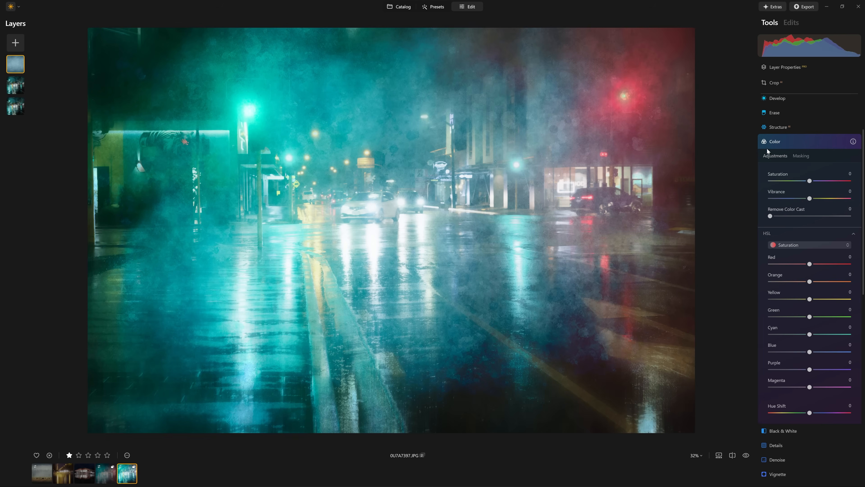
{"action": "scroll", "coordinate": [786, 196], "scroll_direction": "down", "scroll_amount": 2}
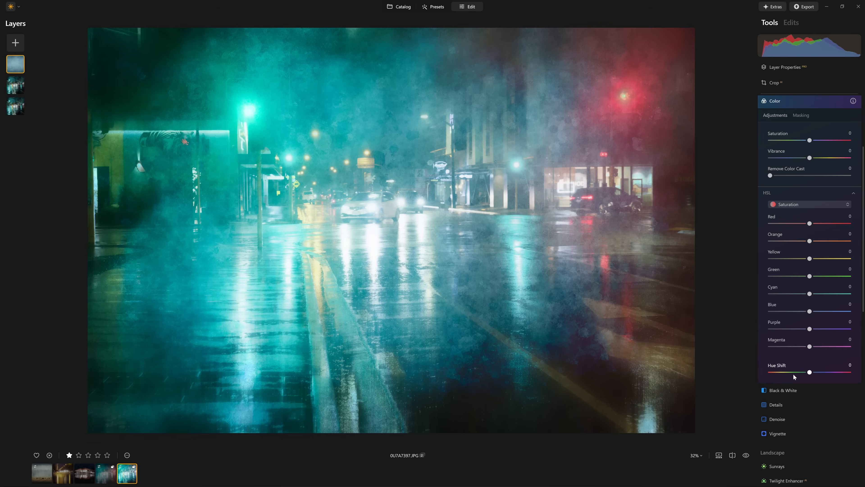
{"action": "left_click", "coordinate": [798, 192]}
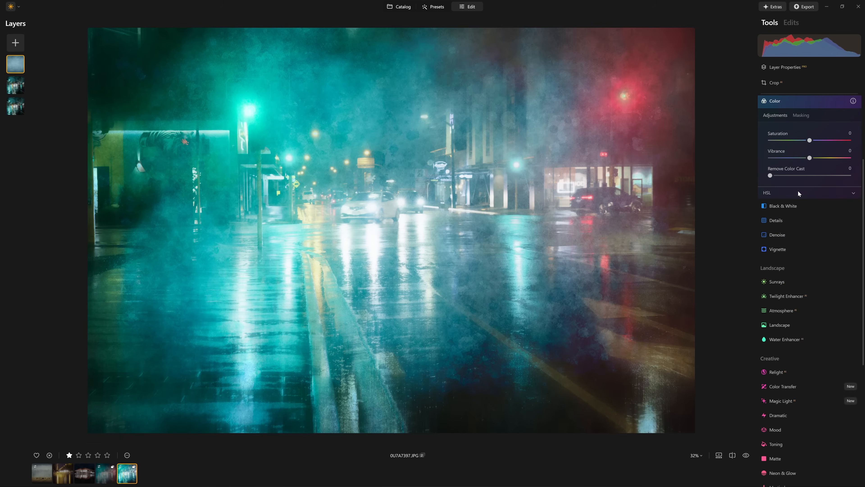
{"action": "left_click", "coordinate": [773, 192]}
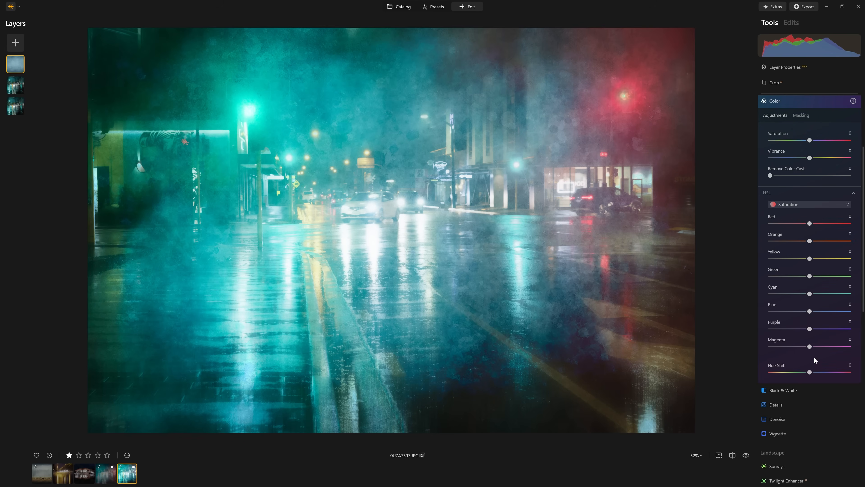
{"action": "mouse_move", "coordinate": [810, 374]}
{"action": "left_mouse_down"}
{"action": "mouse_move", "coordinate": [758, 375]}
{"action": "mouse_move", "coordinate": [817, 386]}
{"action": "mouse_move", "coordinate": [820, 374]}
{"action": "left_mouse_up"}
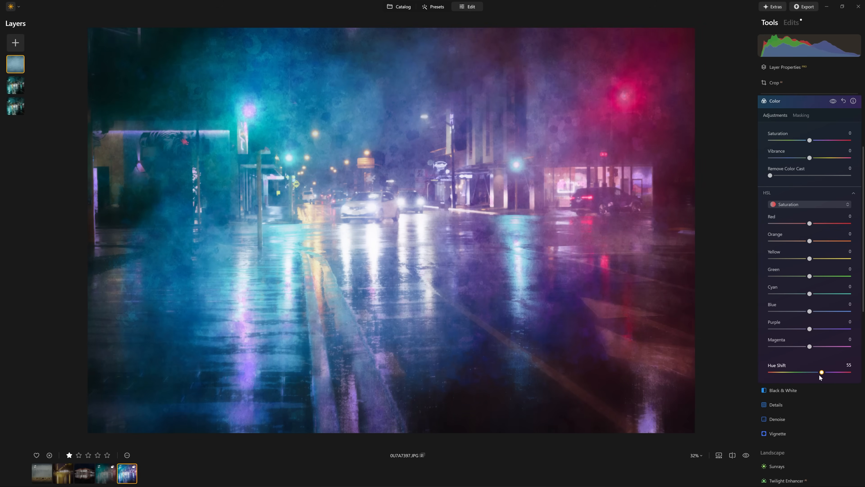
{"action": "left_click_drag", "start_coordinate": [822, 375], "coordinate": [790, 378]}
{"action": "left_click_drag", "start_coordinate": [809, 142], "coordinate": [753, 140]}
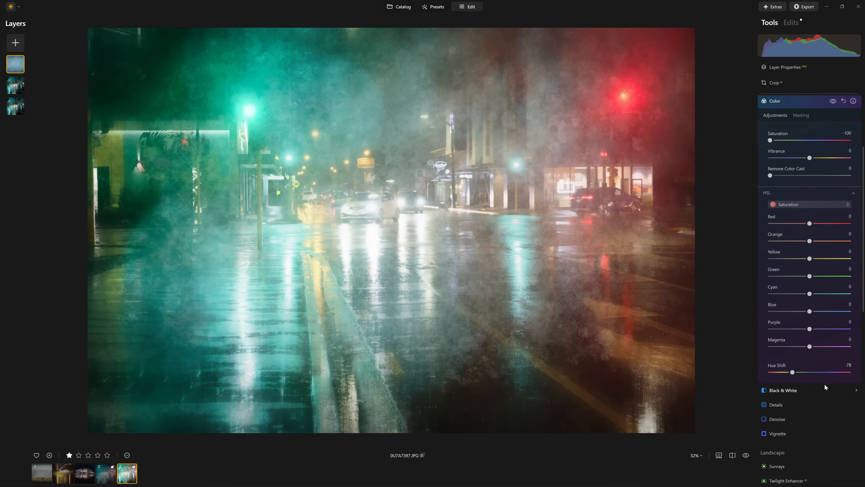
Set the desaturated texture layer's blend mode to Normal to view the texture by itself.
{"action": "left_click", "coordinate": [807, 107]}
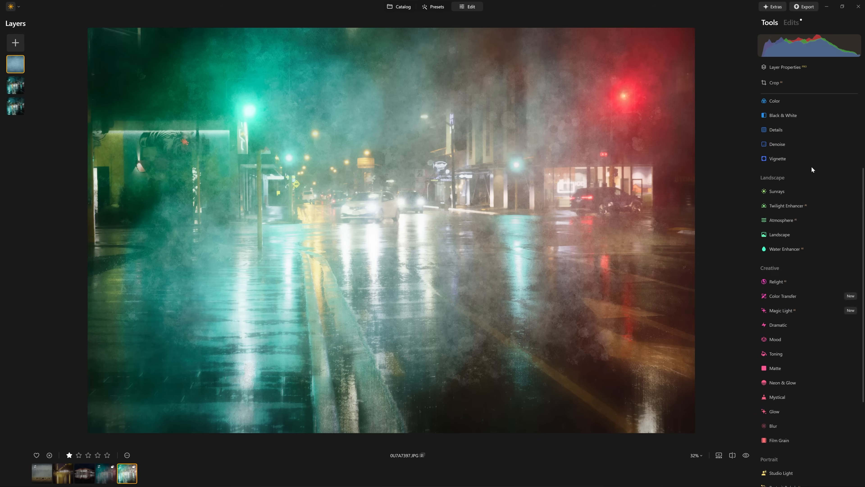
{"action": "left_click", "coordinate": [815, 66]}
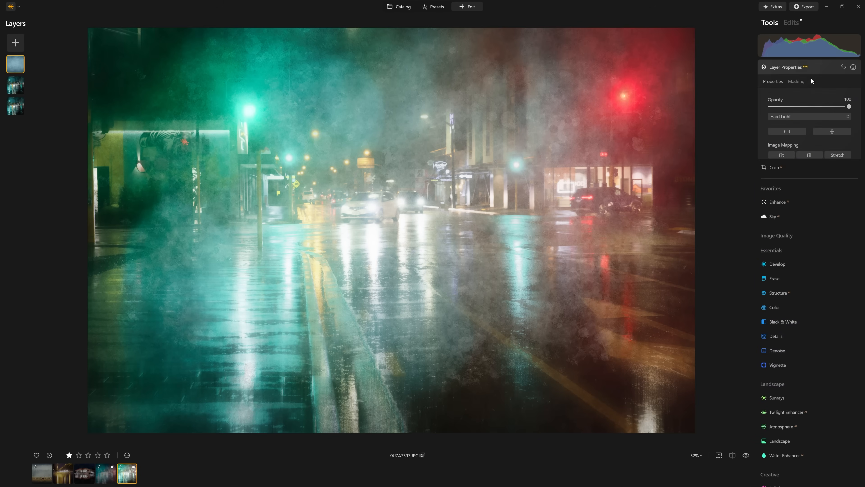
{"action": "left_click", "coordinate": [786, 116]}
{"action": "left_click", "coordinate": [791, 130]}
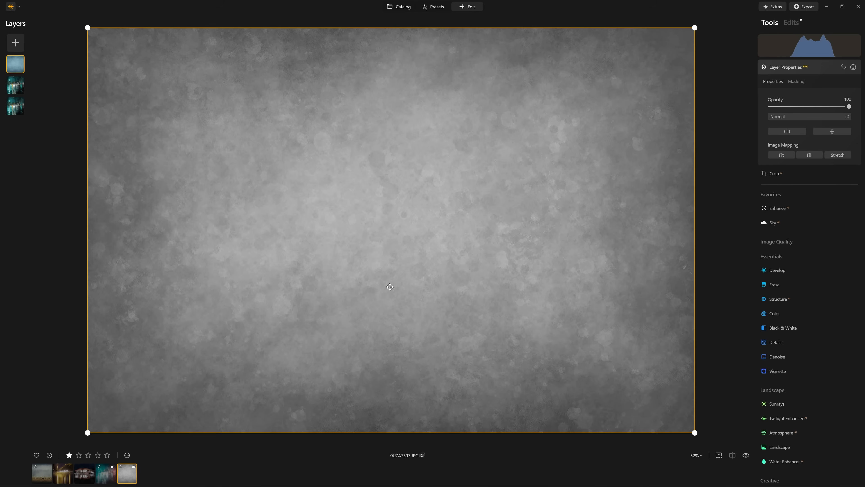
Turn the texture layer's Color edit off and on again to compare the original and desaturated texture.
{"action": "left_click", "coordinate": [790, 22]}
{"action": "left_click", "coordinate": [845, 92]}
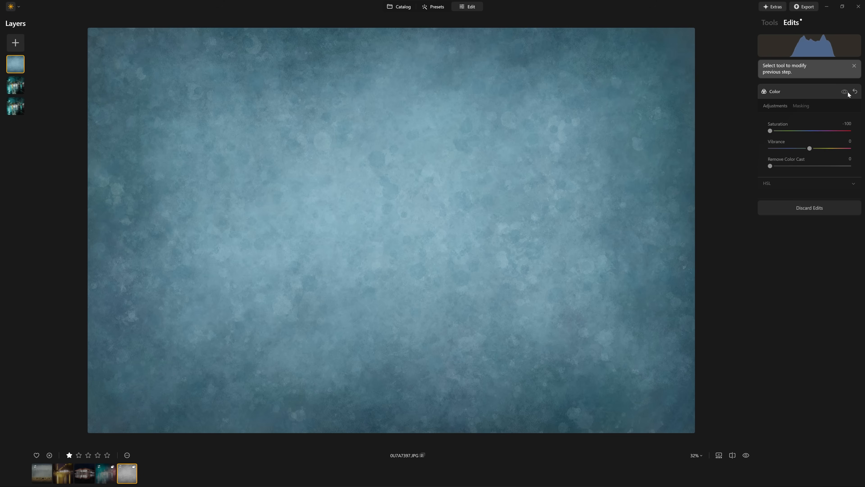
{"action": "left_click", "coordinate": [845, 91]}
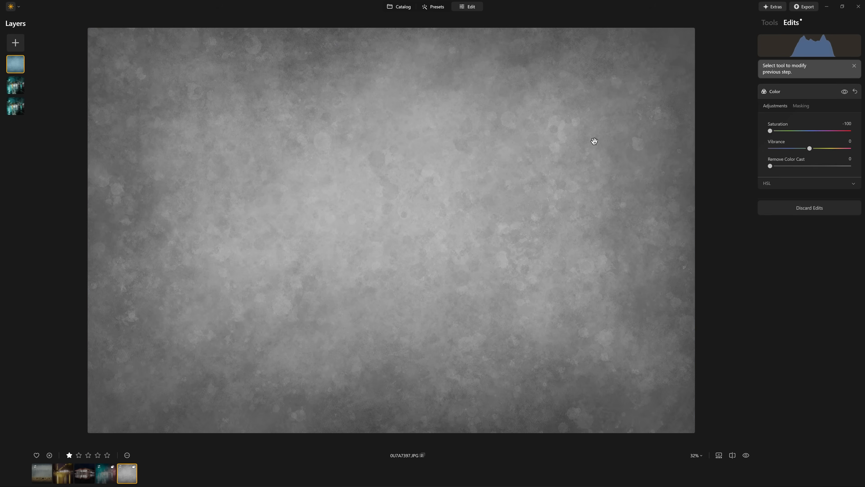
{"action": "left_click", "coordinate": [776, 92]}
Set the desaturated texture layer's blend mode to Hard Light and its opacity to 44.
{"action": "left_click", "coordinate": [769, 22]}
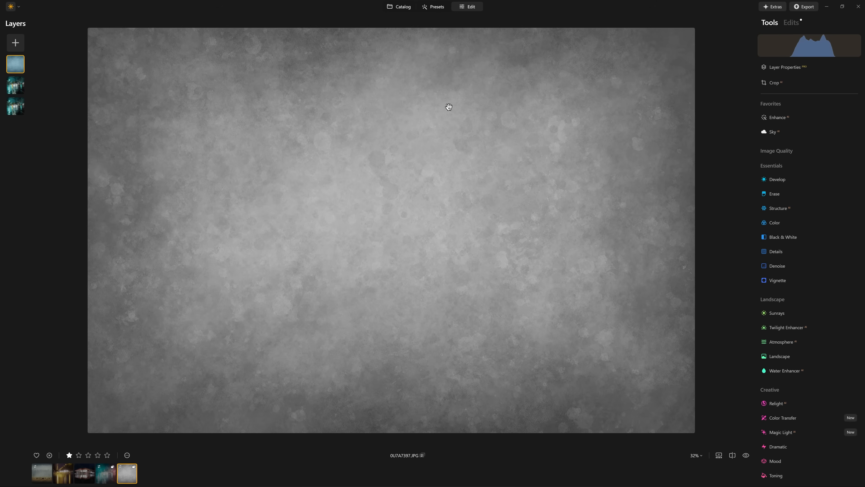
{"action": "left_click", "coordinate": [781, 69]}
{"action": "left_click", "coordinate": [796, 116]}
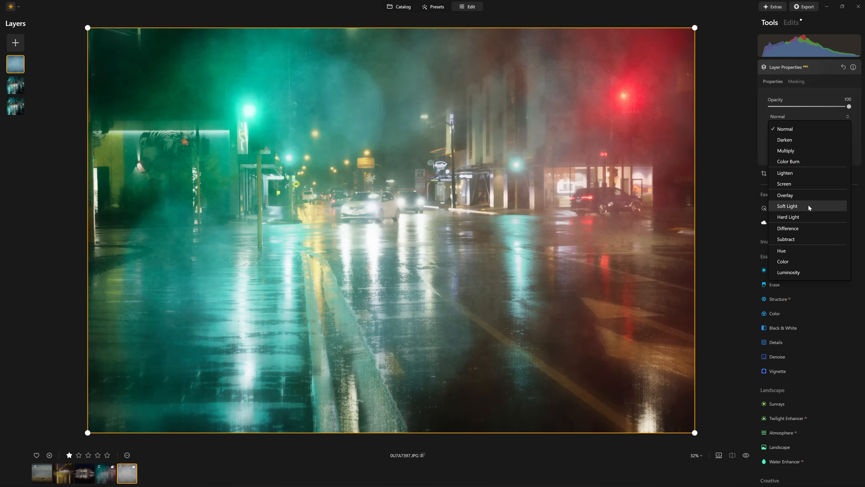
{"action": "left_click", "coordinate": [791, 219]}
{"action": "mouse_move", "coordinate": [848, 107]}
{"action": "left_mouse_down"}
{"action": "mouse_move", "coordinate": [807, 109]}
{"action": "mouse_move", "coordinate": [849, 107]}
{"action": "left_mouse_up"}
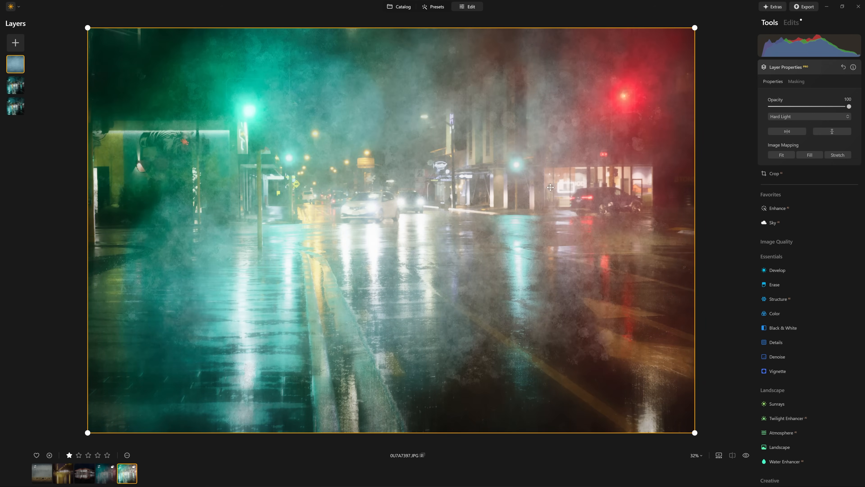
{"action": "left_click_drag", "start_coordinate": [848, 107], "coordinate": [806, 106]}
Try a mauve canvas-like texture image as a new layer above the desaturated texture and remove that layer again.
{"action": "left_click", "coordinate": [15, 64]}
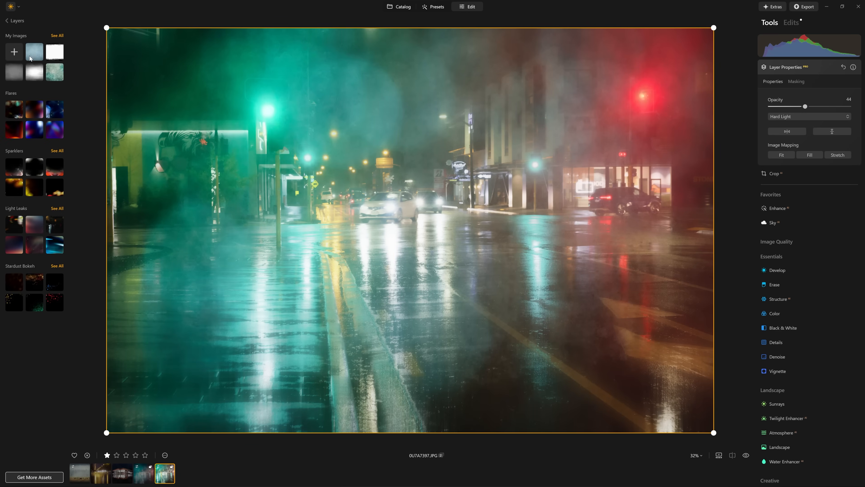
{"action": "left_click", "coordinate": [14, 52]}
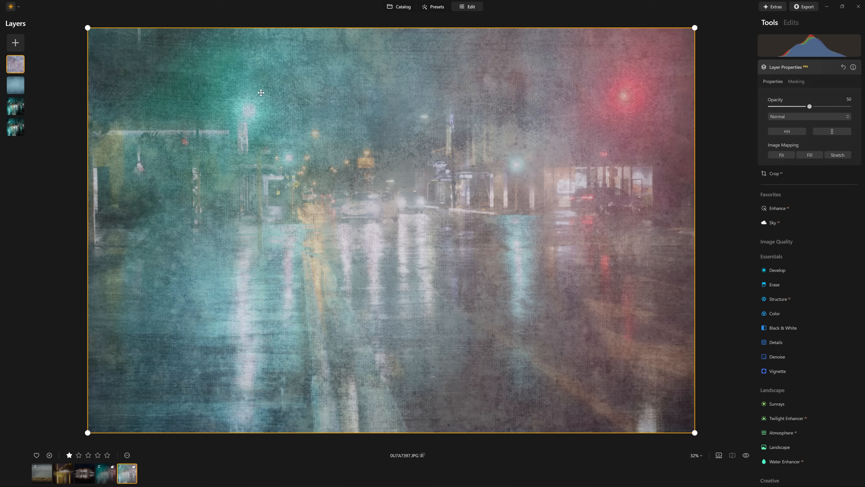
{"action": "double_click", "coordinate": [311, 214]}
{"action": "left_click", "coordinate": [807, 116]}
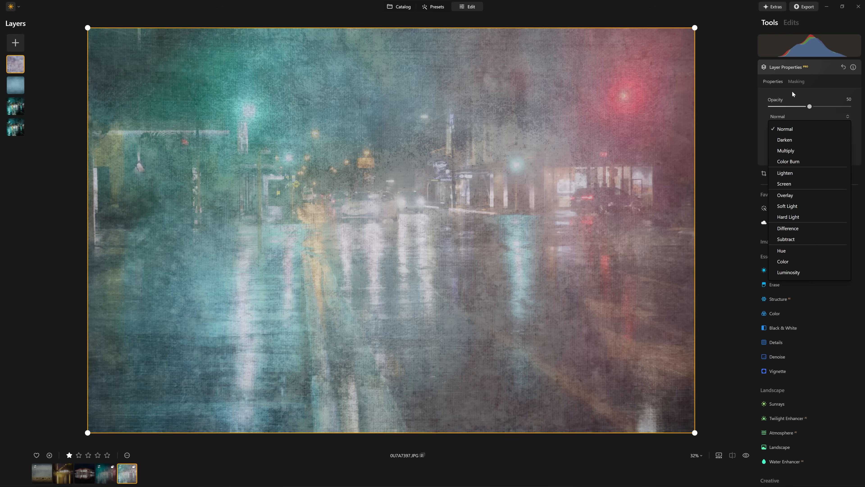
{"action": "left_click", "coordinate": [793, 92]}
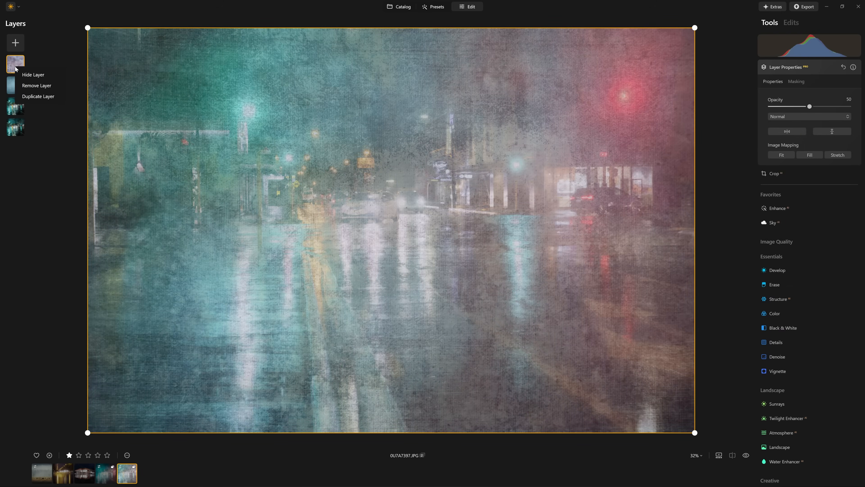
{"action": "left_click", "coordinate": [67, 96]}
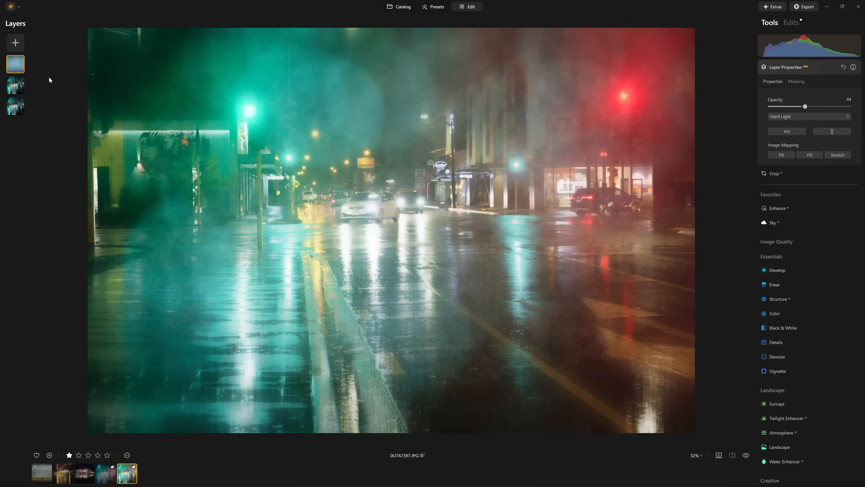
Import a pink and grey painted texture as a new top layer, preview it at 100 opacity, and set its opacity to 44.
{"action": "left_click", "coordinate": [19, 50]}
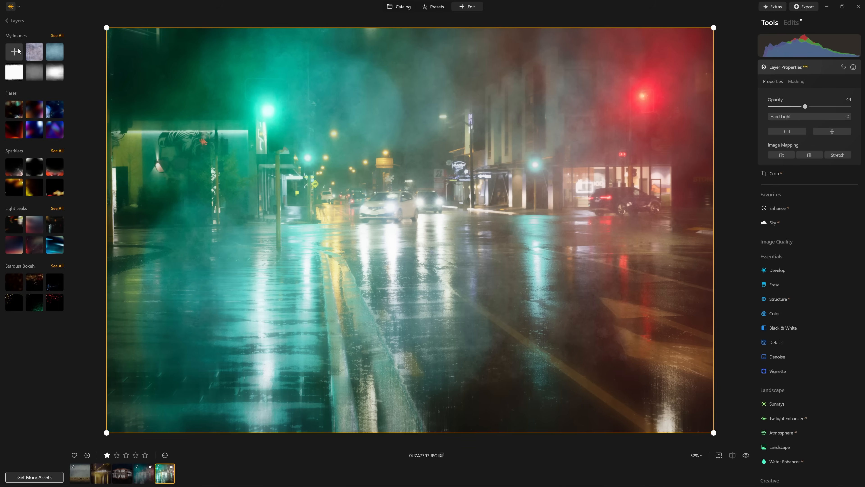
{"action": "left_click", "coordinate": [19, 52]}
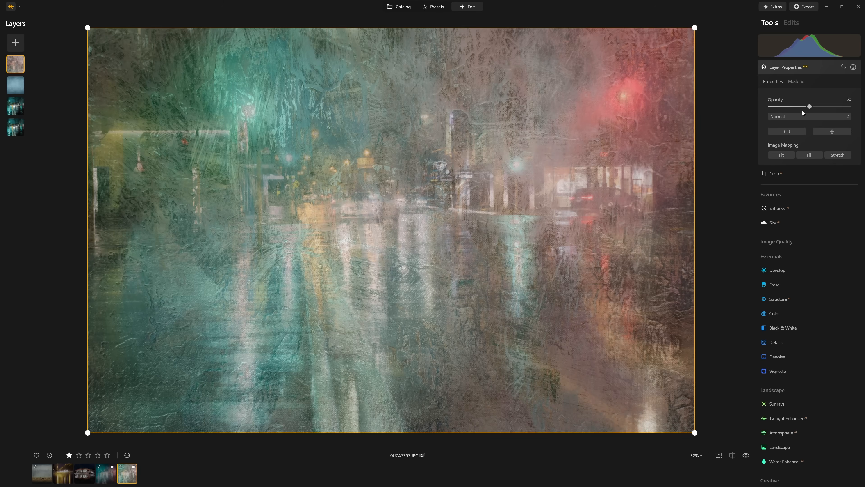
{"action": "left_click_drag", "start_coordinate": [810, 106], "coordinate": [850, 107]}
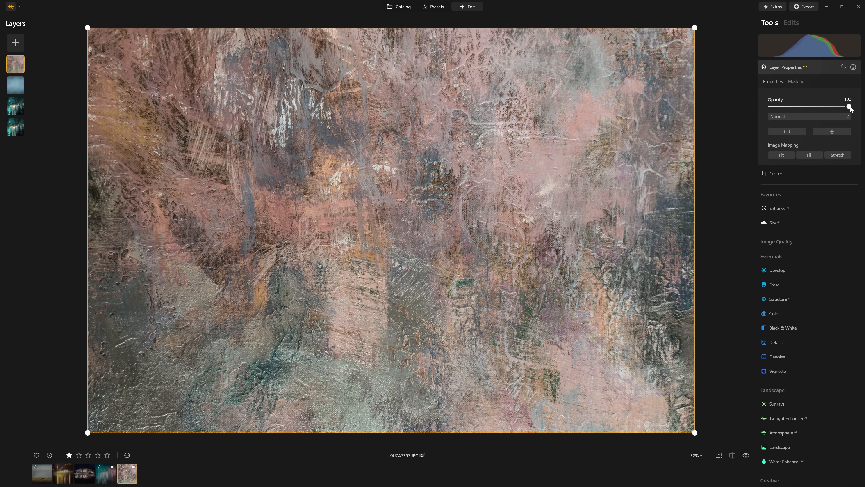
{"action": "left_click_drag", "start_coordinate": [850, 107], "coordinate": [802, 107]}
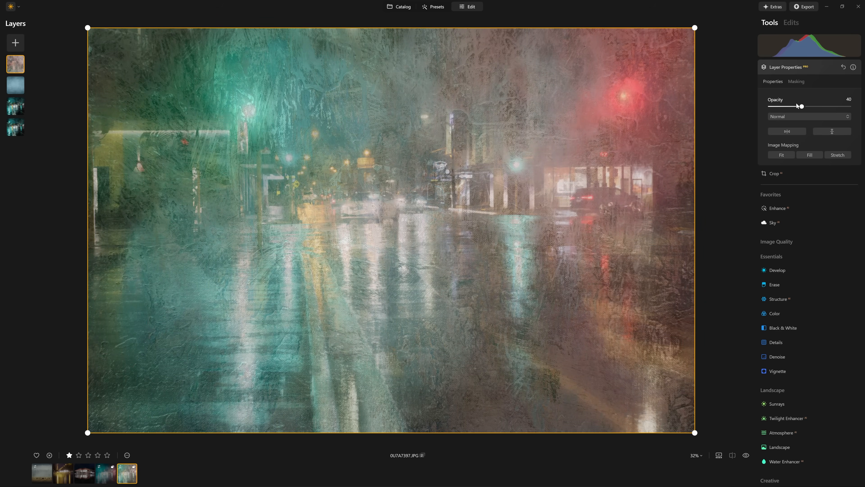
{"action": "mouse_move", "coordinate": [797, 108]}
{"action": "left_mouse_down"}
{"action": "mouse_move", "coordinate": [788, 108]}
{"action": "mouse_move", "coordinate": [805, 107]}
{"action": "left_mouse_up"}
Set the painted texture layer's blend mode to Screen and lower its opacity to 38.
{"action": "left_click", "coordinate": [801, 117]}
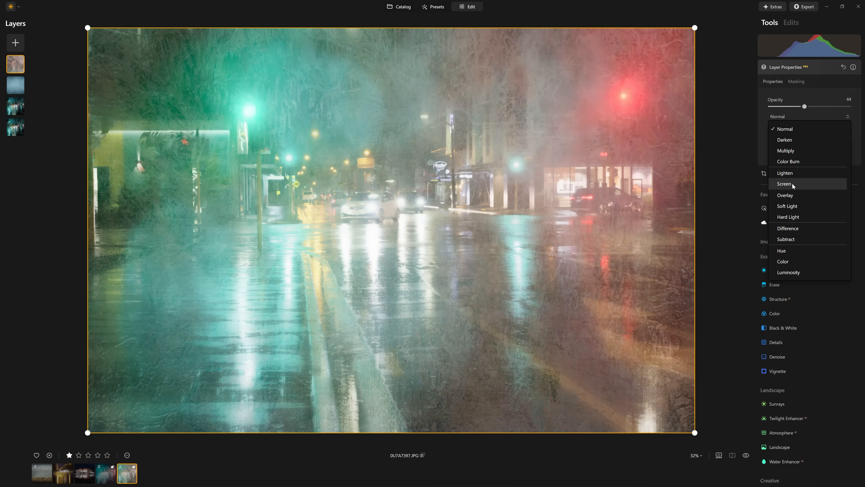
{"action": "left_click", "coordinate": [789, 184]}
{"action": "left_click_drag", "start_coordinate": [804, 107], "coordinate": [800, 107]}
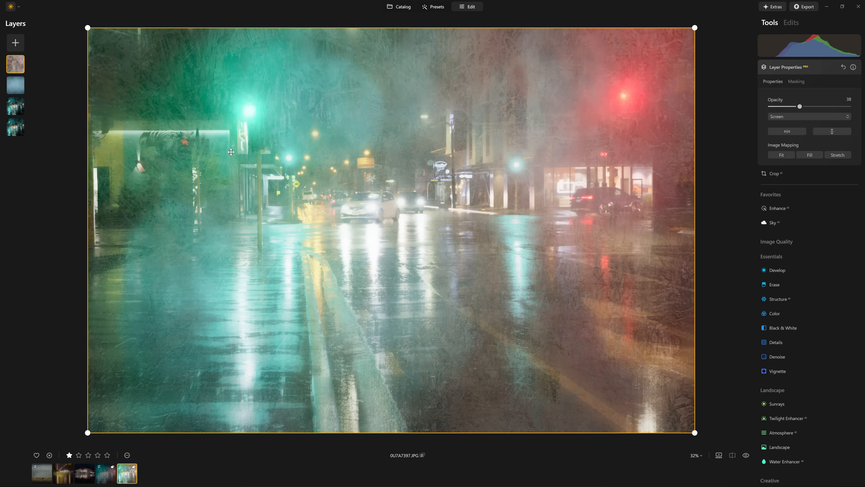
Duplicate the painted texture layer and set the copy to the Hard Light blend mode at 27 opacity.
{"action": "right_click", "coordinate": [18, 66]}
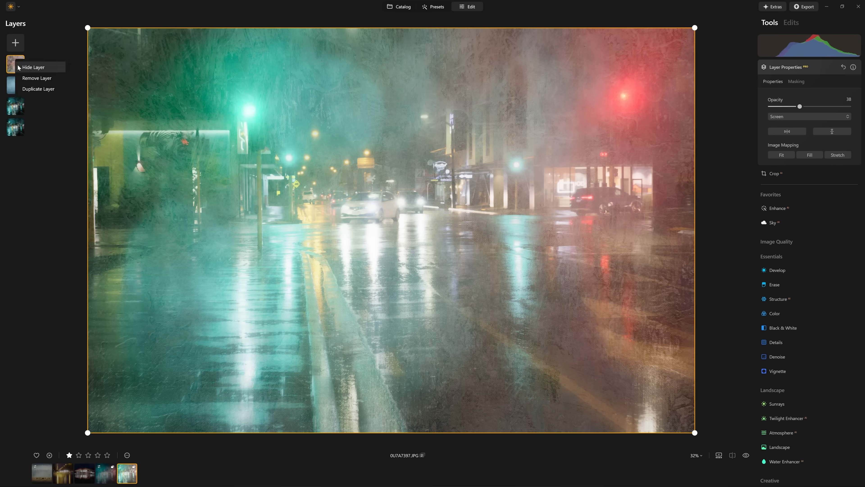
{"action": "left_click", "coordinate": [34, 89]}
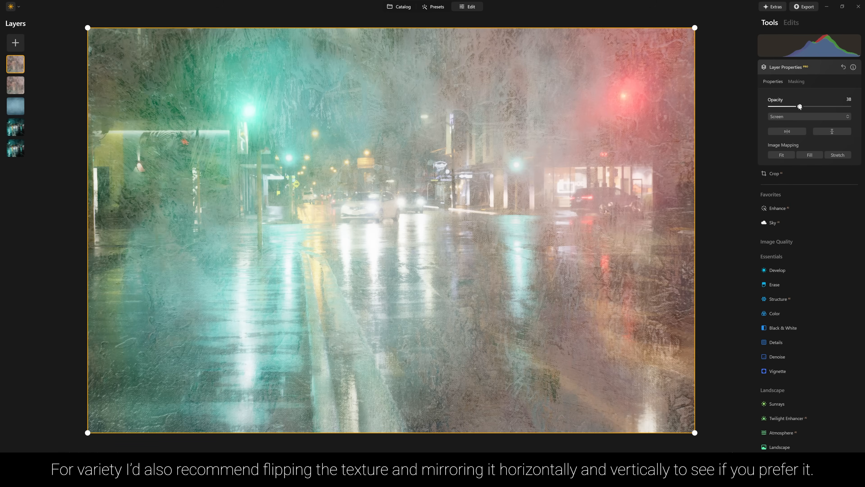
{"action": "left_click", "coordinate": [782, 116]}
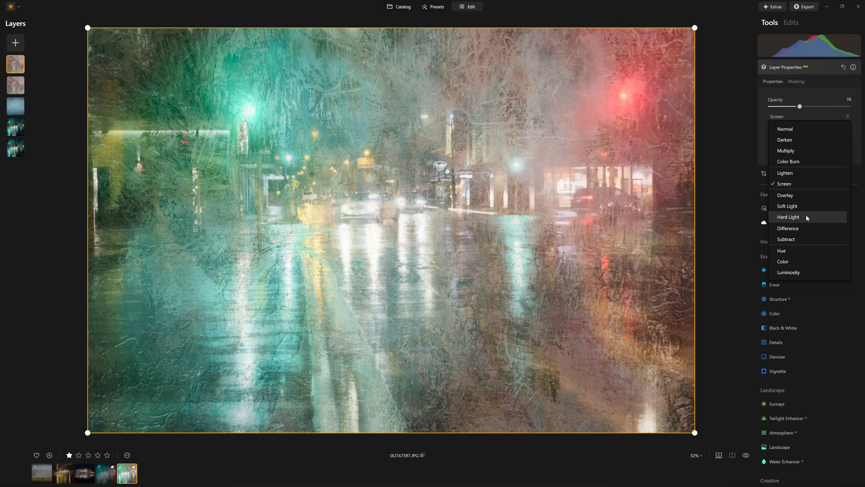
{"action": "left_click", "coordinate": [805, 217]}
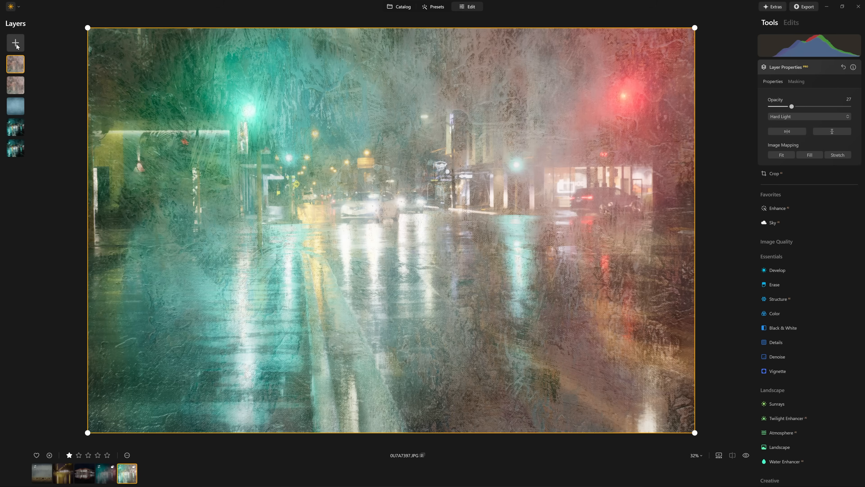
Import AT-Art-Texture-Rebus from the Painterly Textures horizontal colour folder as a new top layer, replacing the existing file.
{"action": "left_click", "coordinate": [17, 46]}
{"action": "left_click", "coordinate": [14, 54]}
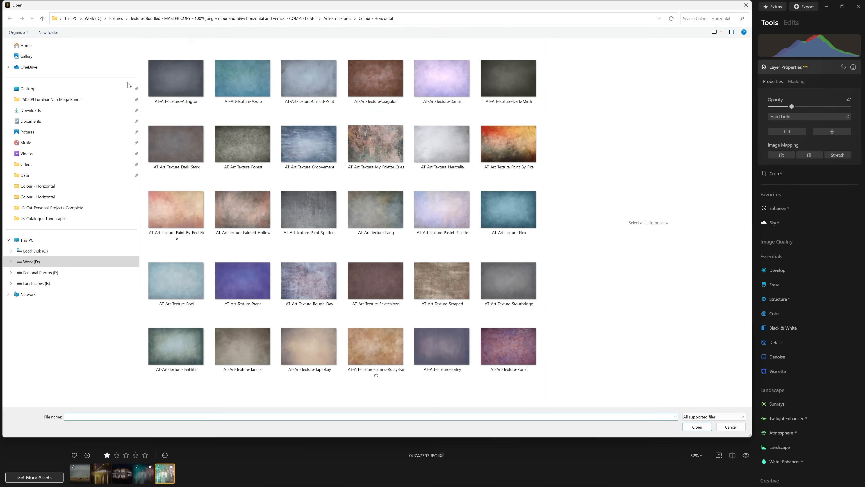
{"action": "left_click", "coordinate": [341, 15]}
{"action": "left_click", "coordinate": [223, 18]}
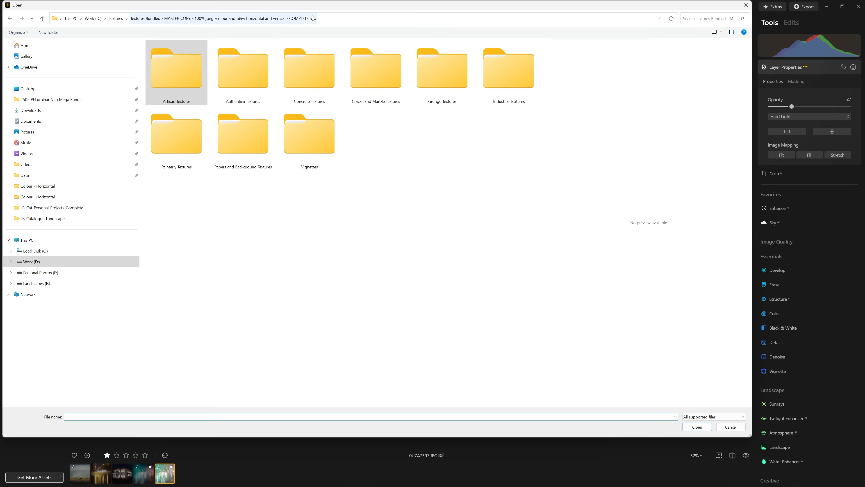
{"action": "double_click", "coordinate": [177, 133]}
{"action": "double_click", "coordinate": [286, 73]}
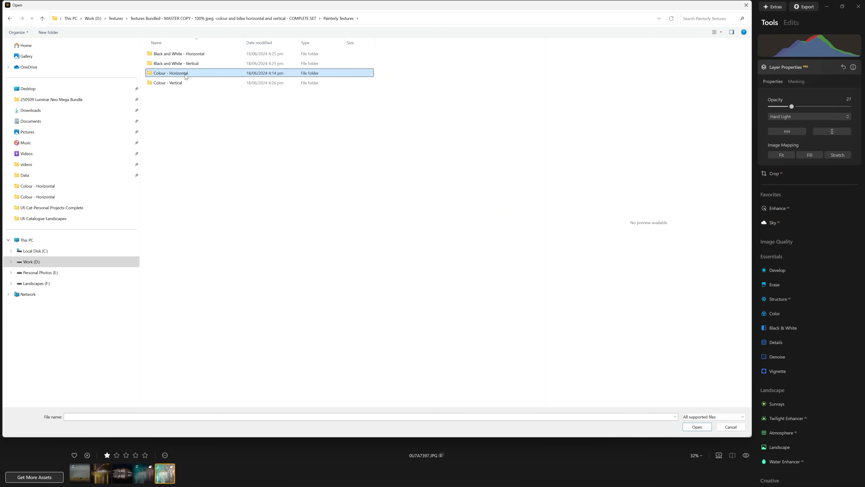
{"action": "double_click", "coordinate": [463, 293]}
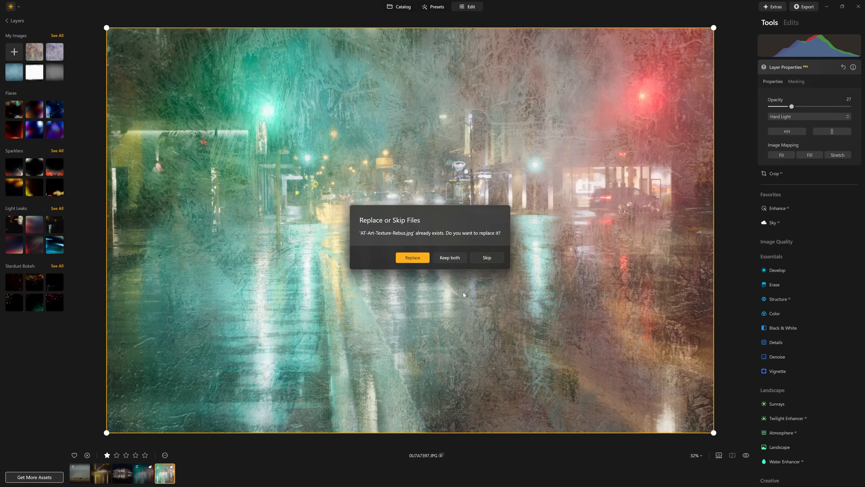
{"action": "left_click", "coordinate": [424, 259]}
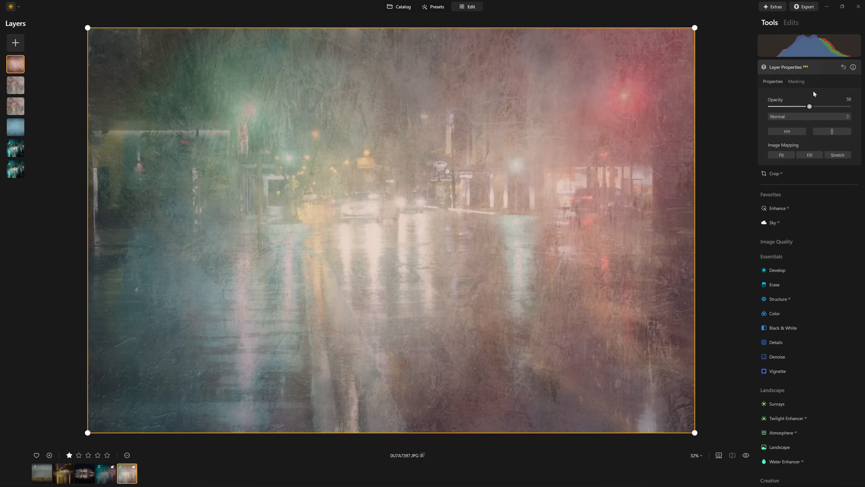
Preview the new texture layer at 100 opacity, set its blend mode to Soft Light, and reduce its opacity to 30.
{"action": "left_click_drag", "start_coordinate": [809, 107], "coordinate": [849, 106]}
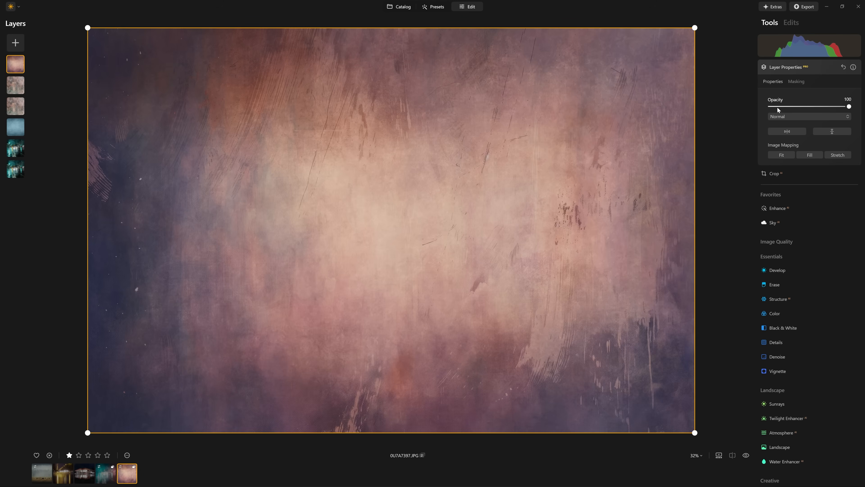
{"action": "left_click", "coordinate": [815, 117]}
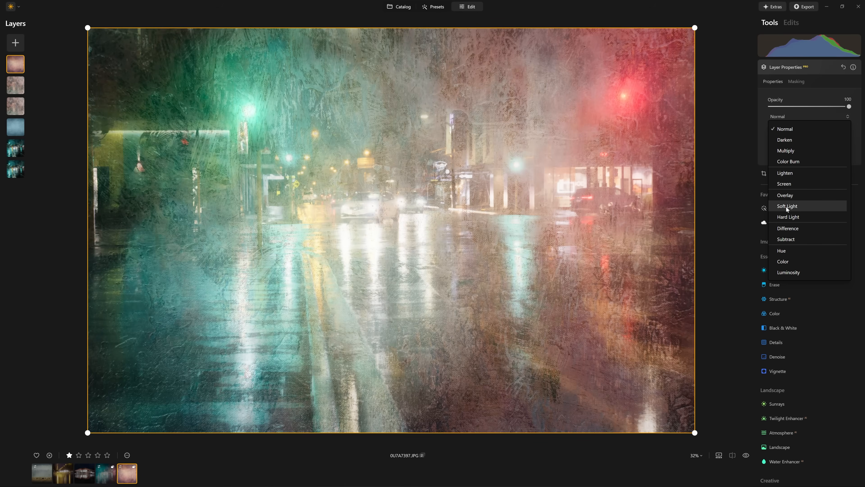
{"action": "left_click", "coordinate": [788, 207]}
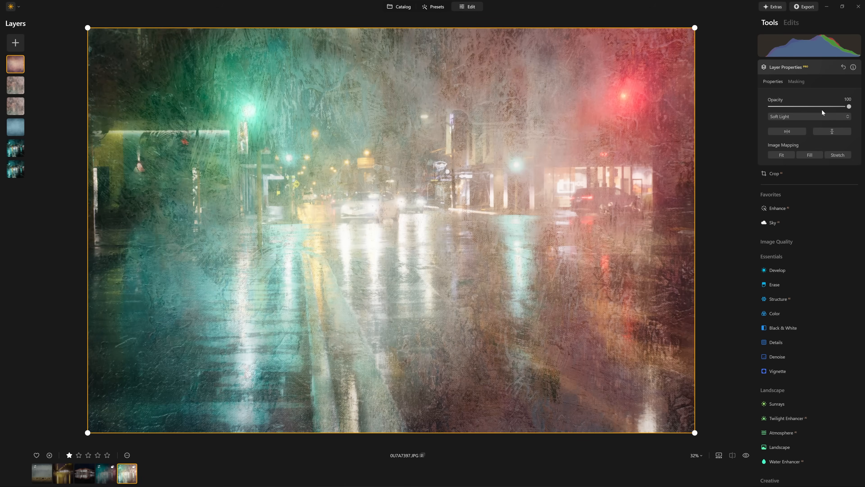
{"action": "left_click_drag", "start_coordinate": [848, 107], "coordinate": [794, 106]}
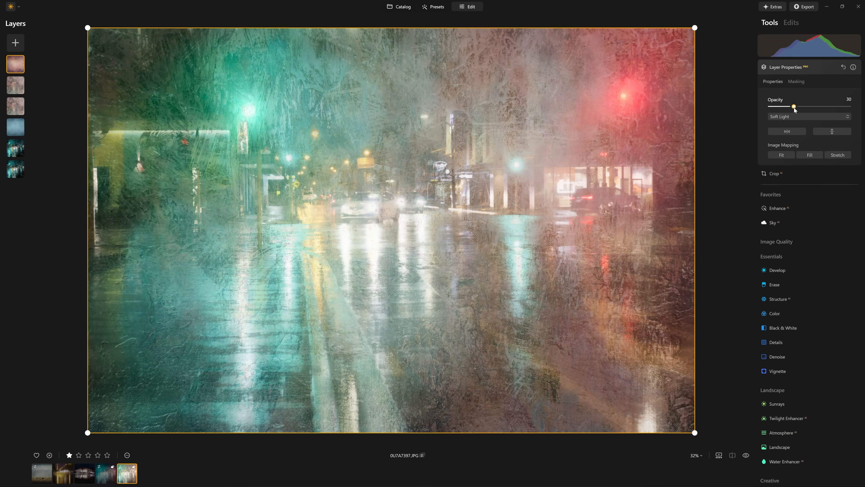
Try a hue shift on the top texture layer with the Color tool's HSL settings.
{"action": "left_click", "coordinate": [778, 314]}
{"action": "scroll", "coordinate": [806, 238], "scroll_direction": "down", "scroll_amount": 3}
{"action": "left_click_drag", "start_coordinate": [809, 382], "coordinate": [791, 375]}
{"action": "scroll", "coordinate": [832, 188], "scroll_direction": "up", "scroll_amount": 3}
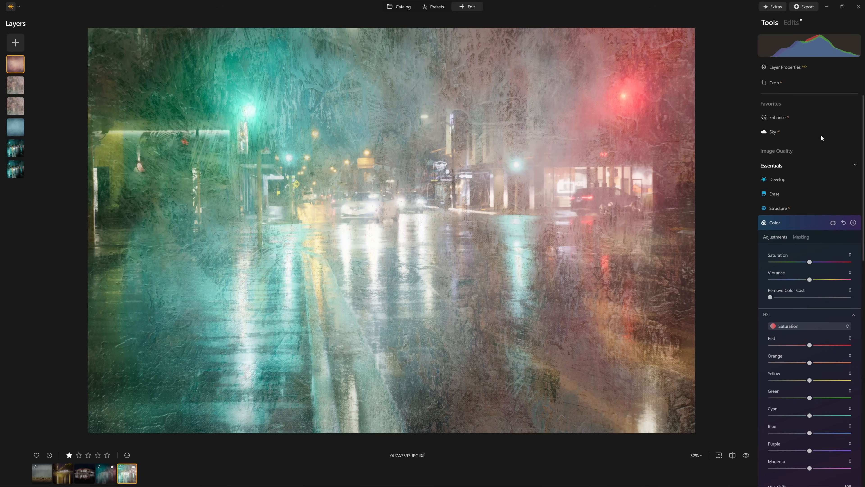
Raise the Soft Light texture layer's opacity to 100.
{"action": "left_click", "coordinate": [785, 71]}
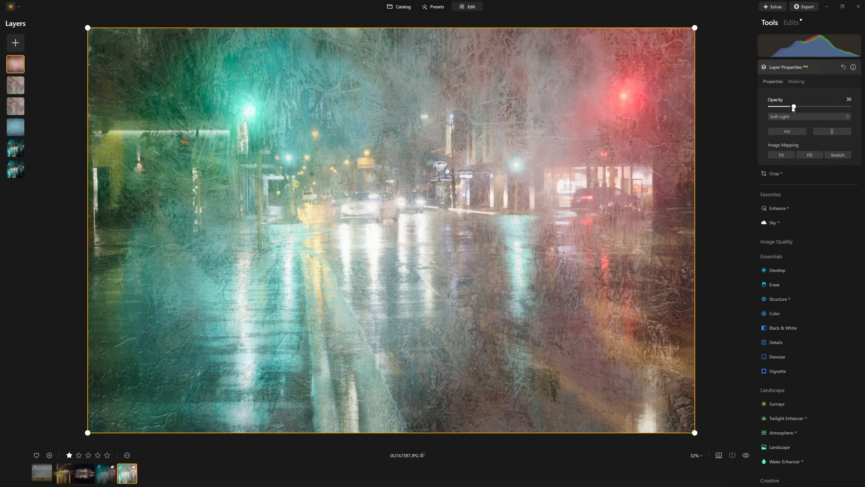
{"action": "left_click_drag", "start_coordinate": [793, 107], "coordinate": [862, 107]}
{"action": "scroll", "coordinate": [815, 237], "scroll_direction": "down", "scroll_amount": 1}
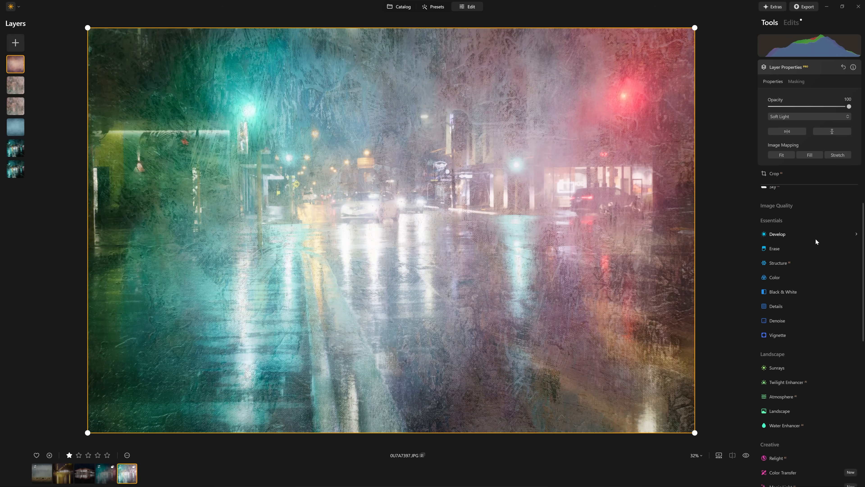
Reopen the texture layer's existing Color edit and set its Hue Shift to 25.
{"action": "left_click", "coordinate": [791, 22]}
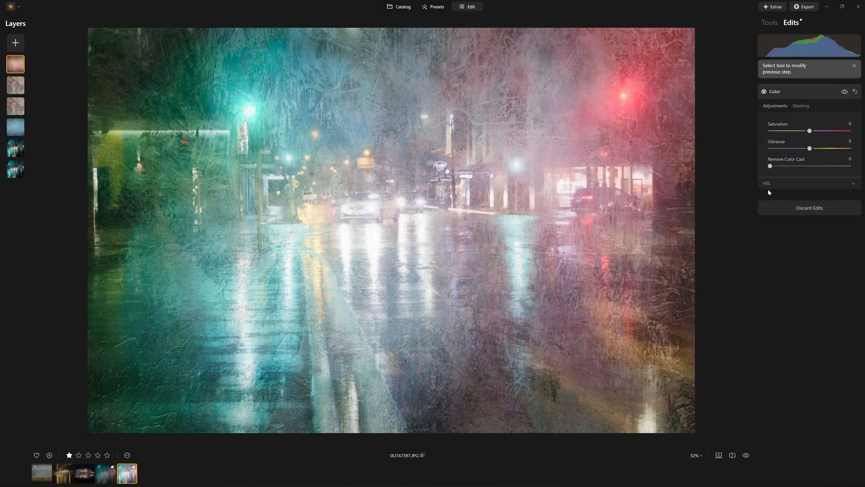
{"action": "left_click", "coordinate": [804, 182]}
{"action": "left_click_drag", "start_coordinate": [786, 363], "coordinate": [815, 376]}
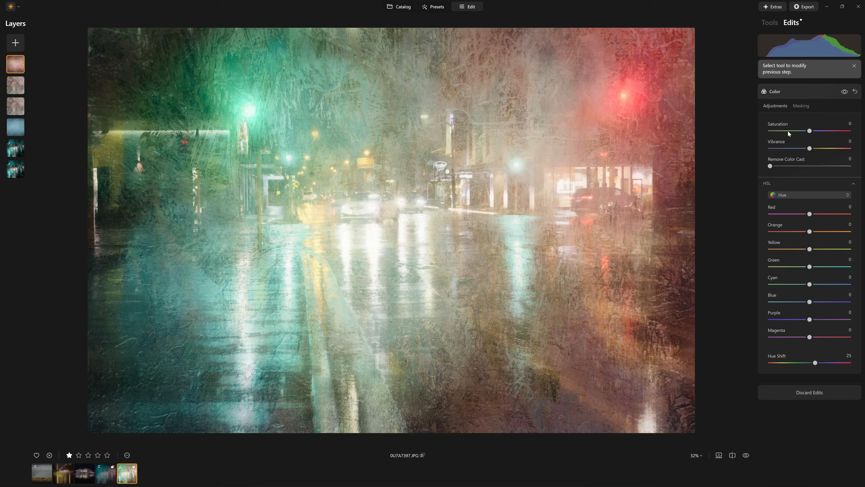
{"action": "left_click", "coordinate": [809, 90]}
{"action": "left_click", "coordinate": [771, 22]}
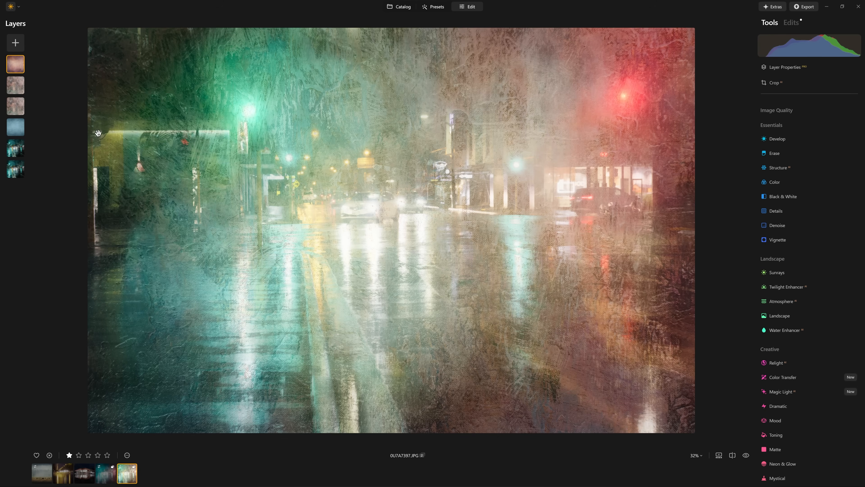
Duplicate the street-photo layer that sits below the textures and move the copy to the top of the layer stack.
{"action": "left_click", "coordinate": [19, 149]}
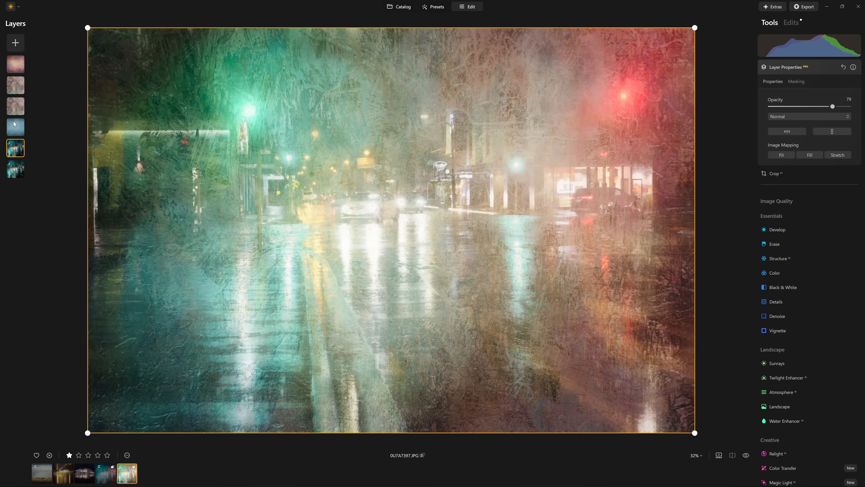
{"action": "right_click", "coordinate": [17, 148]}
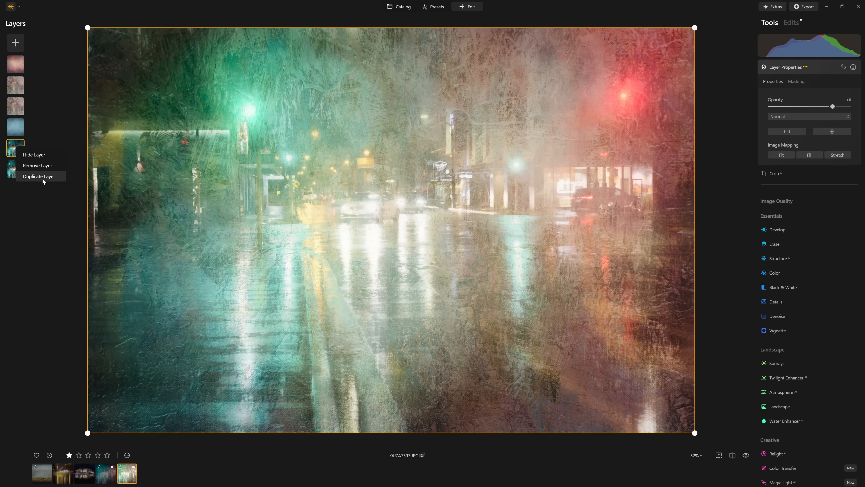
{"action": "left_click", "coordinate": [41, 178]}
{"action": "left_click", "coordinate": [21, 154]}
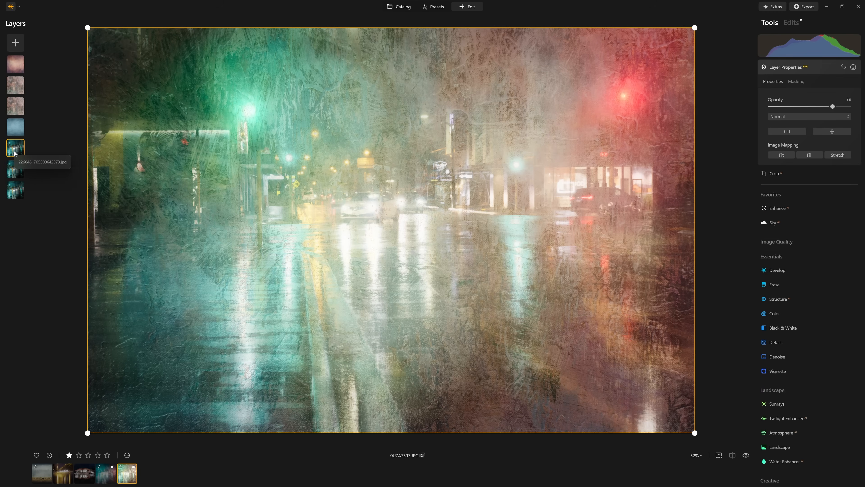
{"action": "left_click_drag", "start_coordinate": [20, 151], "coordinate": [23, 70]}
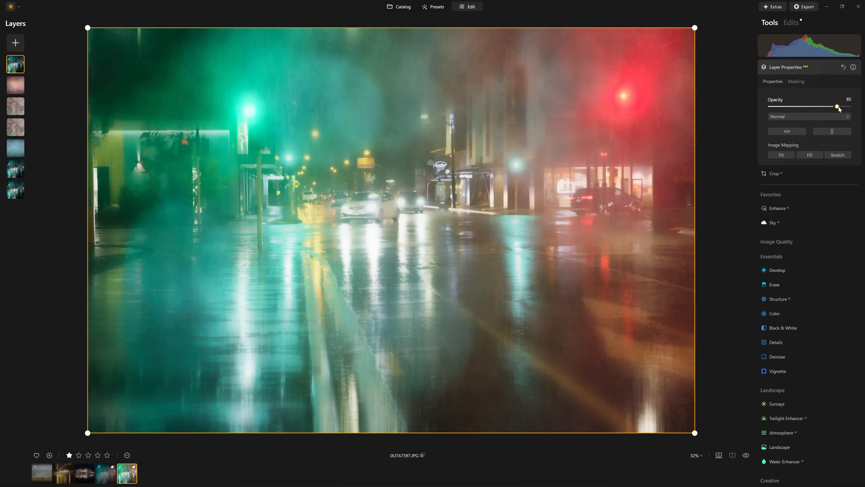
Try opacities of 100, 81 and 79 on the top street-photo copy and check the opacity of the lower copy.
{"action": "double_click", "coordinate": [832, 106]}
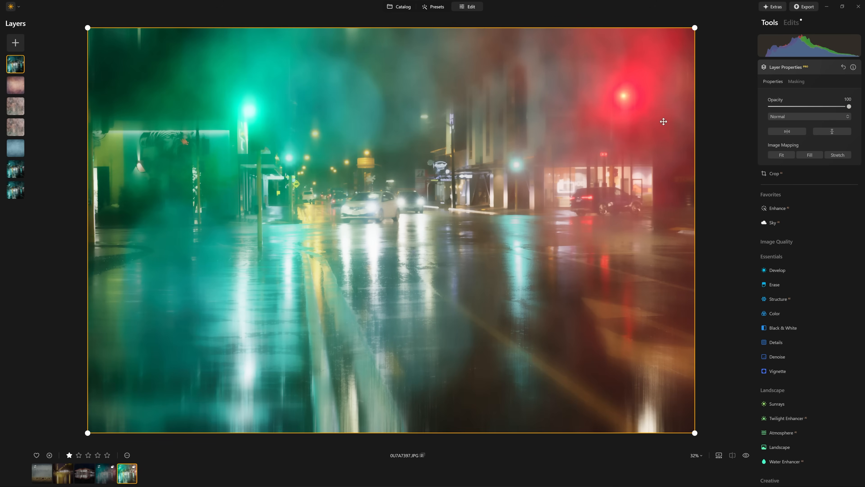
{"action": "left_click_drag", "start_coordinate": [852, 107], "coordinate": [836, 109]}
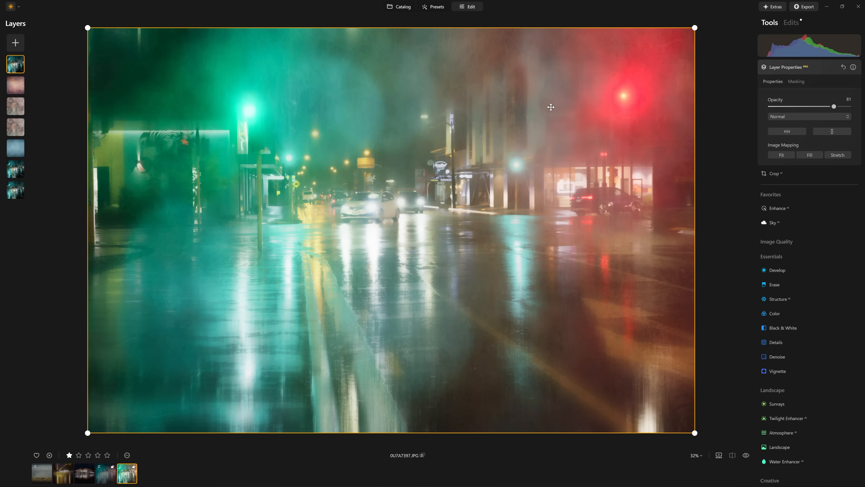
{"action": "left_click", "coordinate": [832, 109]}
{"action": "left_click", "coordinate": [13, 173]}
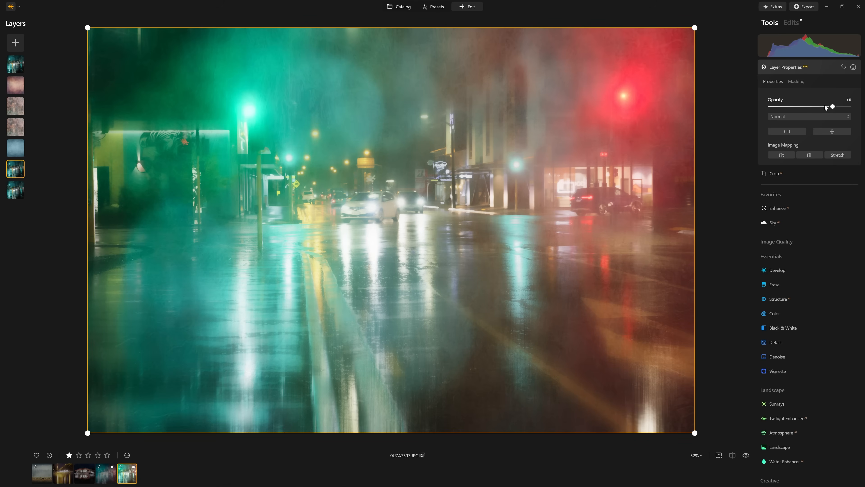
{"action": "mouse_move", "coordinate": [831, 107]}
{"action": "left_mouse_down"}
{"action": "mouse_move", "coordinate": [852, 107]}
{"action": "mouse_move", "coordinate": [774, 108]}
{"action": "mouse_move", "coordinate": [832, 109]}
{"action": "left_mouse_up"}
{"action": "left_click", "coordinate": [21, 62]}
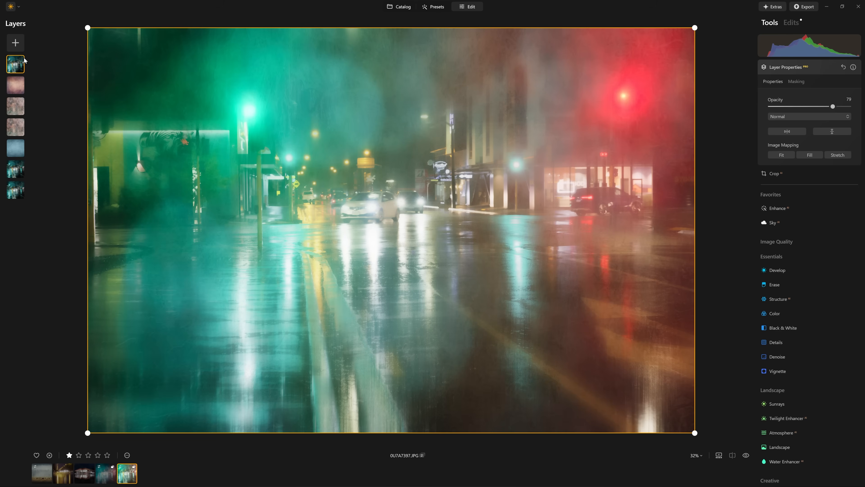
Set the top street-photo copy's opacity to 52 and compare the result with the original photo.
{"action": "left_click", "coordinate": [16, 86]}
{"action": "left_click", "coordinate": [8, 65]}
{"action": "left_click_drag", "start_coordinate": [825, 107], "coordinate": [767, 111]}
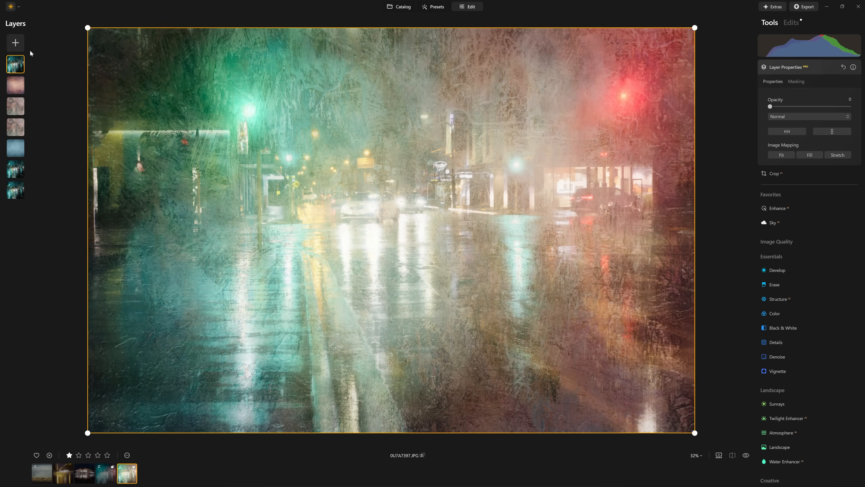
{"action": "left_click_drag", "start_coordinate": [772, 107], "coordinate": [811, 107]}
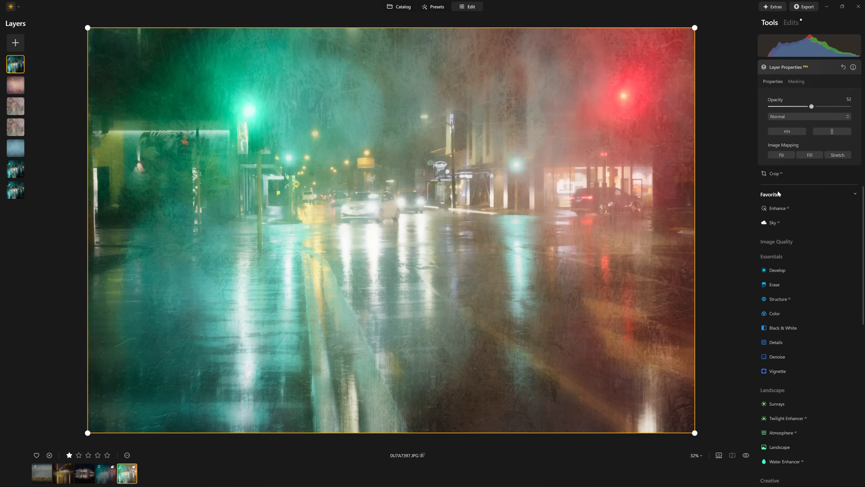
{"action": "key", "text": "backslash"}
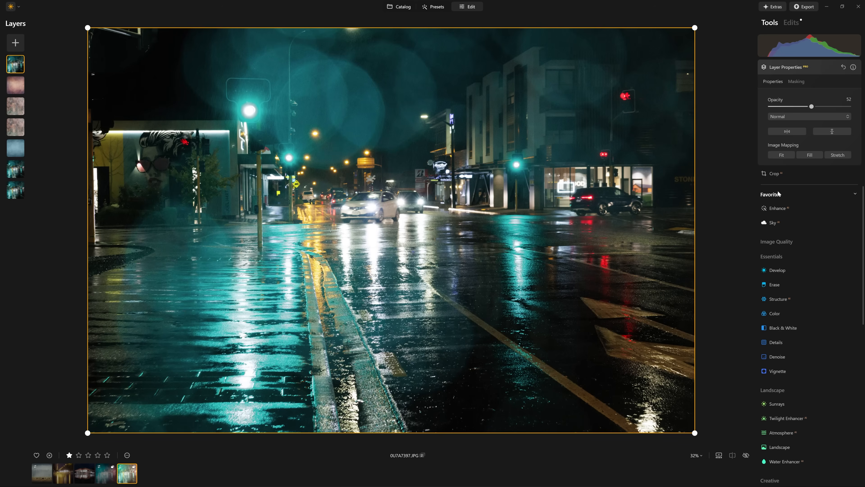
{"action": "key", "text": "backslash"}
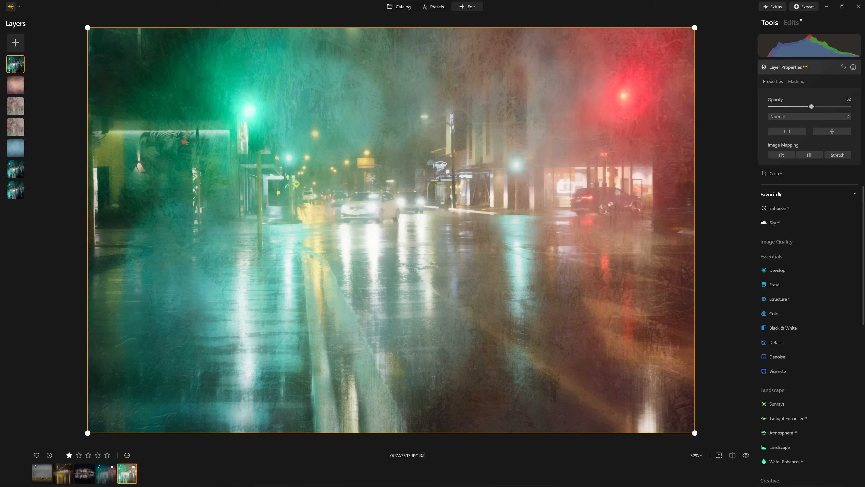
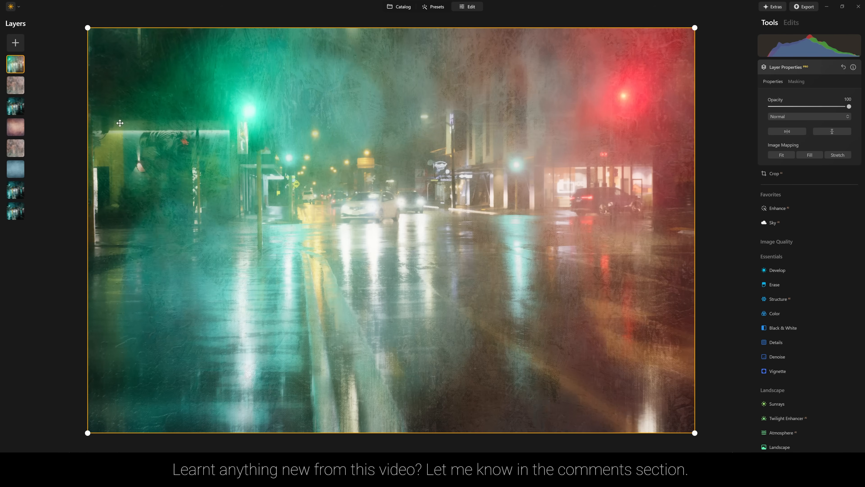
Set Smart Contrast to 29 in Develop on the top layer and darken the shadows with two points on the overall curve.
{"action": "left_click", "coordinate": [810, 66]}
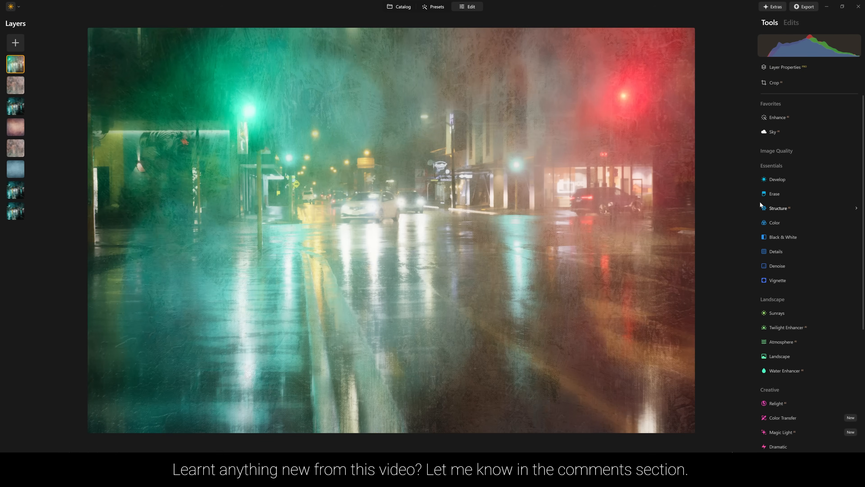
{"action": "left_click", "coordinate": [781, 152]}
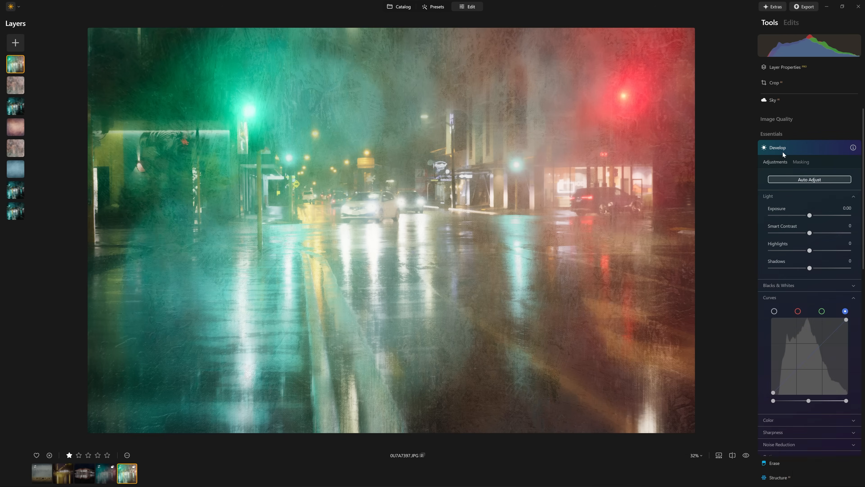
{"action": "mouse_move", "coordinate": [811, 192]}
{"action": "left_mouse_down"}
{"action": "mouse_move", "coordinate": [847, 192]}
{"action": "mouse_move", "coordinate": [821, 192]}
{"action": "left_mouse_up"}
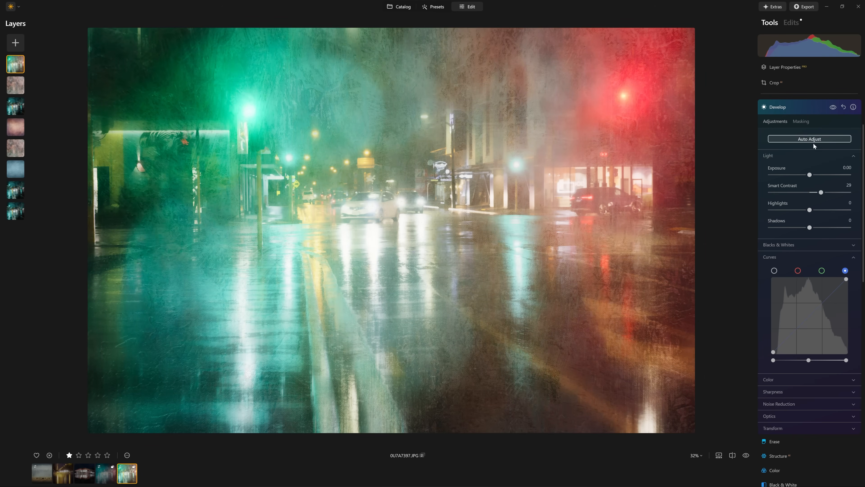
{"action": "left_click", "coordinate": [773, 271]}
{"action": "left_click_drag", "start_coordinate": [784, 340], "coordinate": [812, 319]}
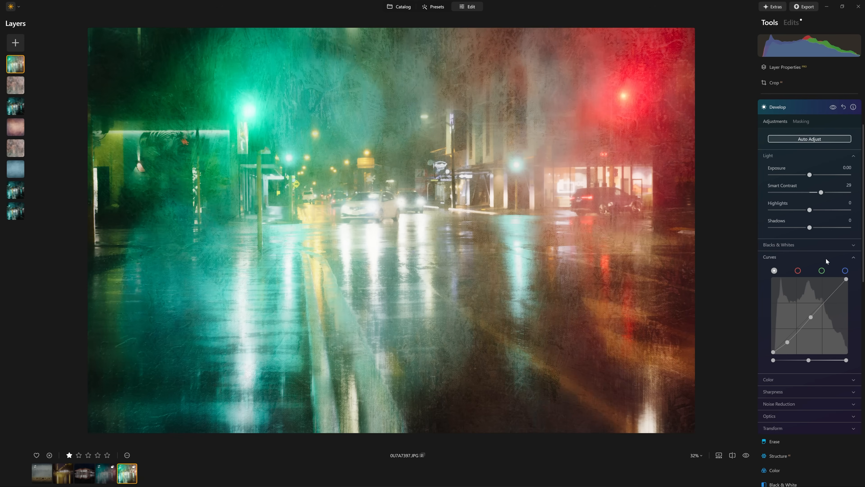
Raise the black point of the blue channel curve to tint the shadows blue.
{"action": "left_click", "coordinate": [845, 271]}
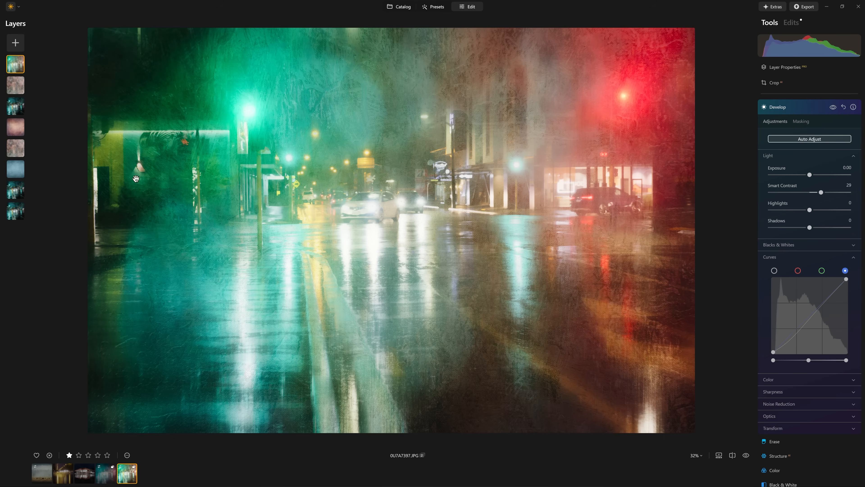
{"action": "scroll", "coordinate": [420, 355], "scroll_direction": "up", "scroll_amount": 1}
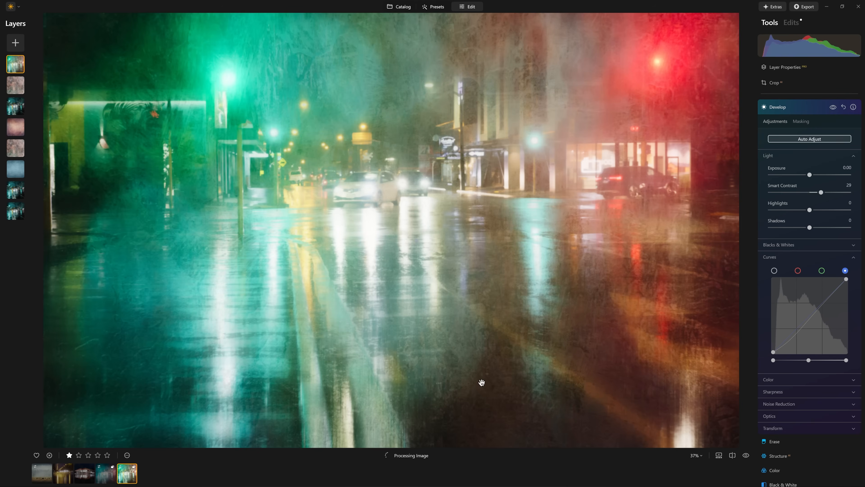
{"action": "mouse_move", "coordinate": [774, 352]}
{"action": "left_mouse_down"}
{"action": "mouse_move", "coordinate": [772, 333]}
{"action": "mouse_move", "coordinate": [772, 343]}
{"action": "left_mouse_up"}
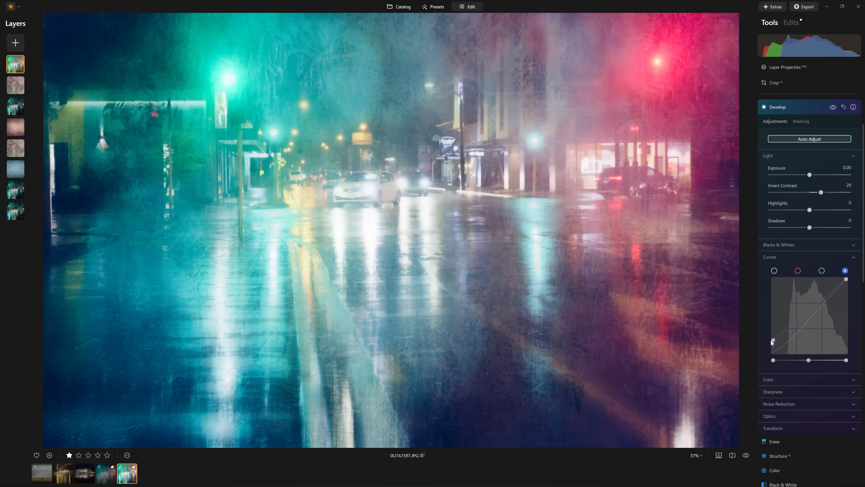
Raise the green curve's black point slightly, pull the red curve's white point inward, and compare the photo with and without the Develop edits.
{"action": "left_click", "coordinate": [821, 270]}
{"action": "left_click_drag", "start_coordinate": [773, 352], "coordinate": [771, 348]}
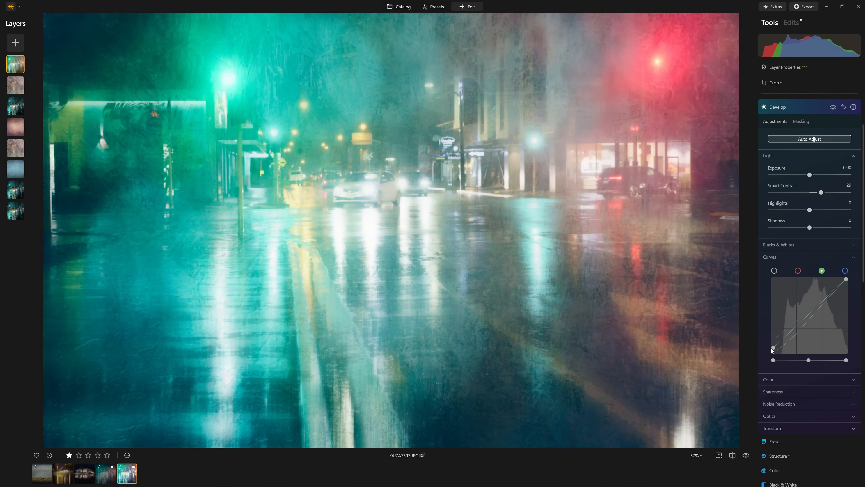
{"action": "left_click", "coordinate": [798, 270]}
{"action": "left_click_drag", "start_coordinate": [847, 279], "coordinate": [841, 275]}
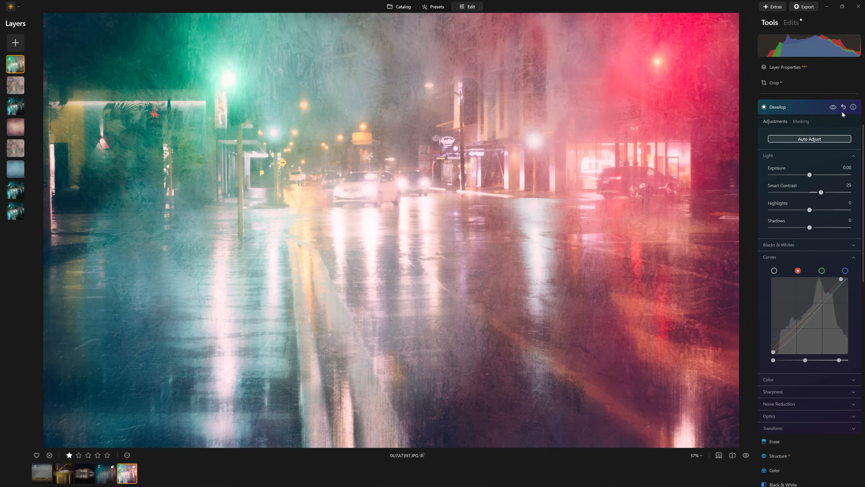
{"action": "left_click", "coordinate": [833, 107]}
{"action": "left_click", "coordinate": [834, 107]}
{"action": "scroll", "coordinate": [654, 190], "scroll_direction": "down", "scroll_amount": 1}
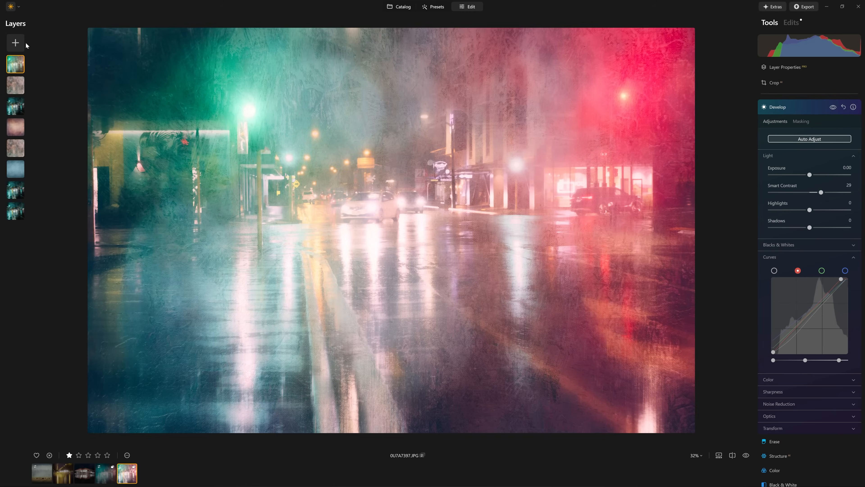
Start importing an own image as a new layer and browse to the Vignettes folder of the bundled textures.
{"action": "left_click", "coordinate": [21, 44]}
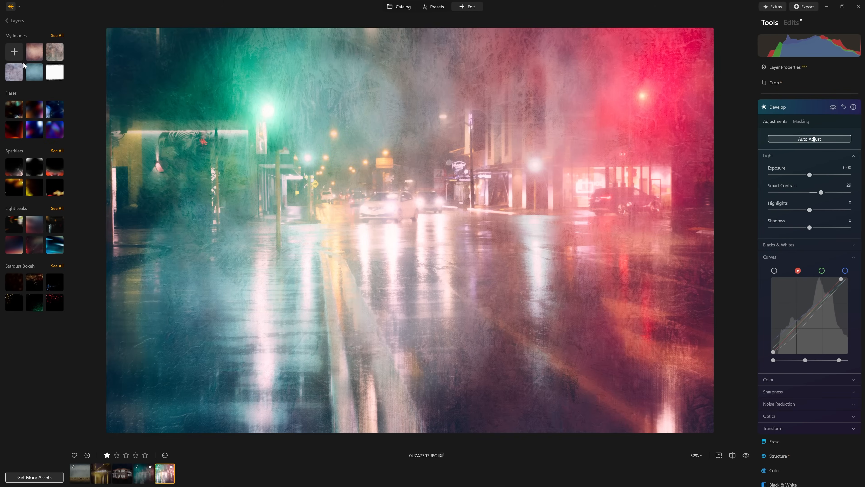
{"action": "left_click", "coordinate": [20, 54]}
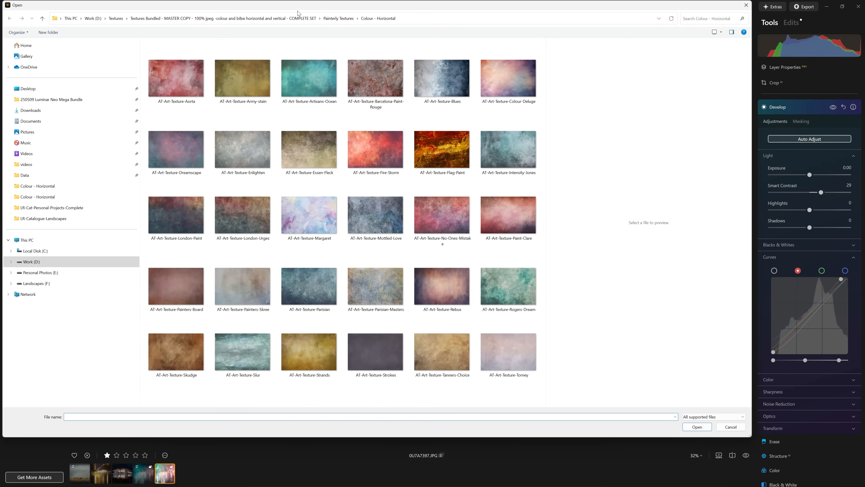
{"action": "left_click", "coordinate": [316, 21]}
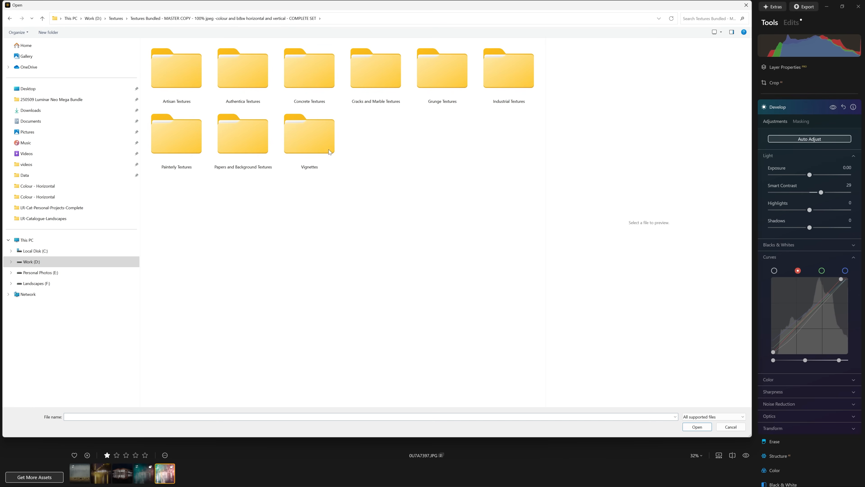
{"action": "double_click", "coordinate": [314, 135]}
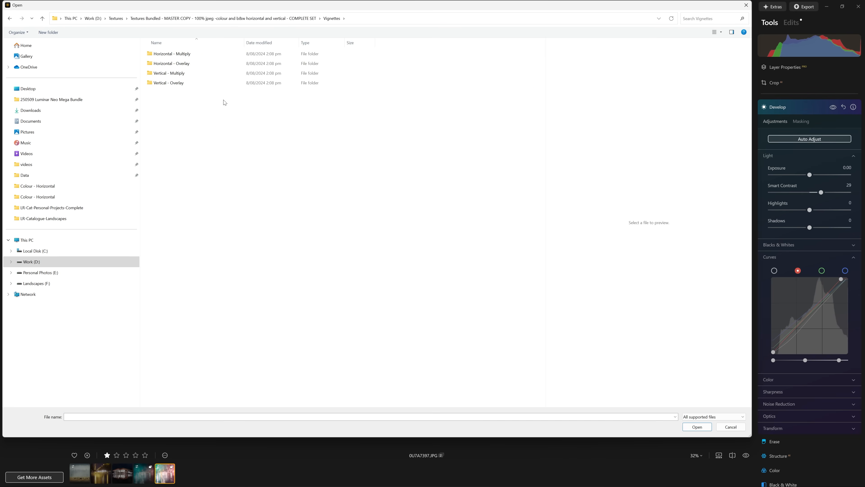
Preview the Distressed border 01 vignette in the Horizontal - Overlay folder and return to the Vignettes folder.
{"action": "double_click", "coordinate": [206, 64]}
{"action": "left_click", "coordinate": [361, 156]}
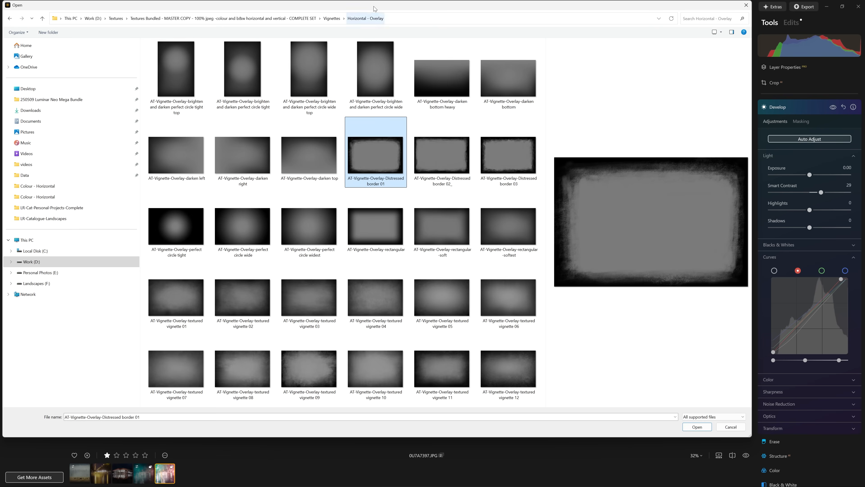
{"action": "left_click", "coordinate": [332, 18]}
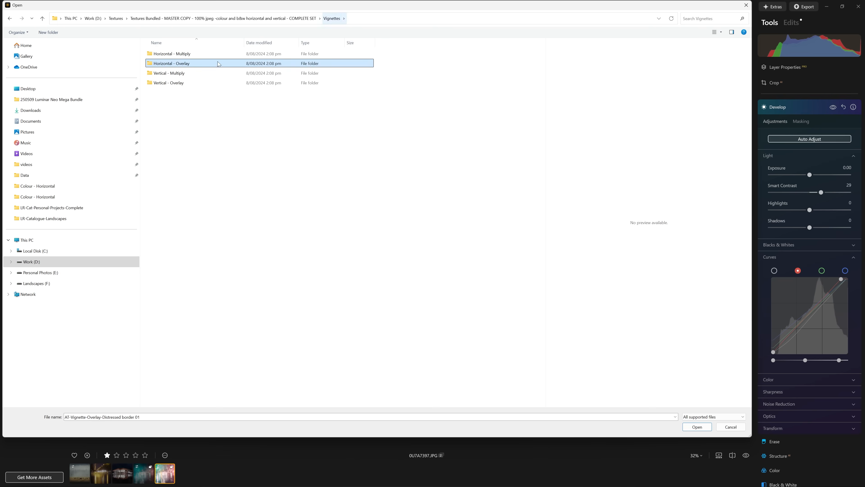
Preview several Horizontal - Multiply vignettes, import AT-Vignette-Multiply-textured vignette 05 and add it as a layer over the photo.
{"action": "double_click", "coordinate": [188, 58]}
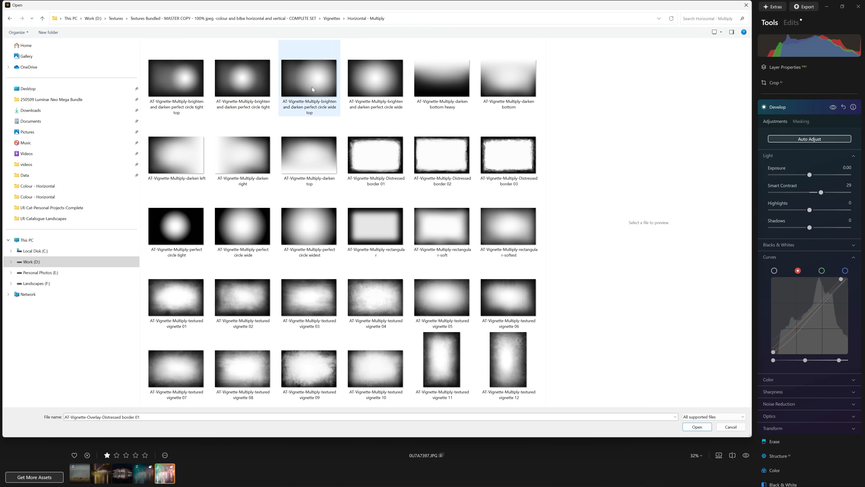
{"action": "left_click", "coordinate": [450, 155]}
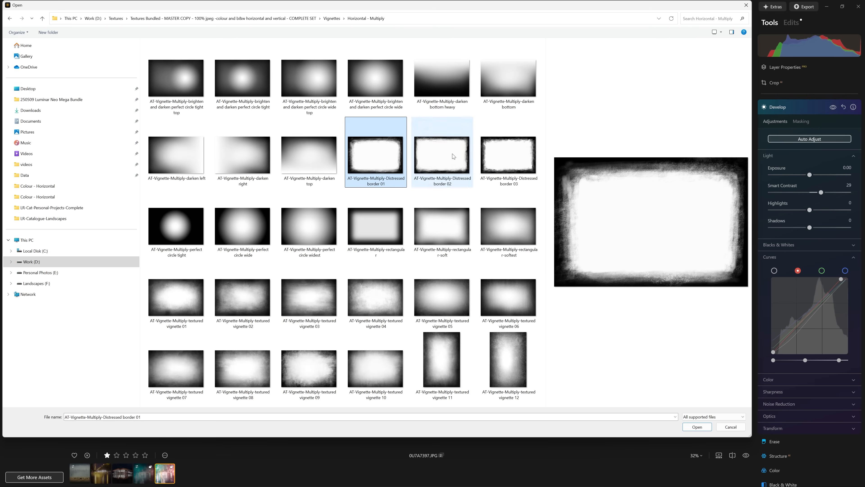
{"action": "left_click", "coordinate": [533, 165]}
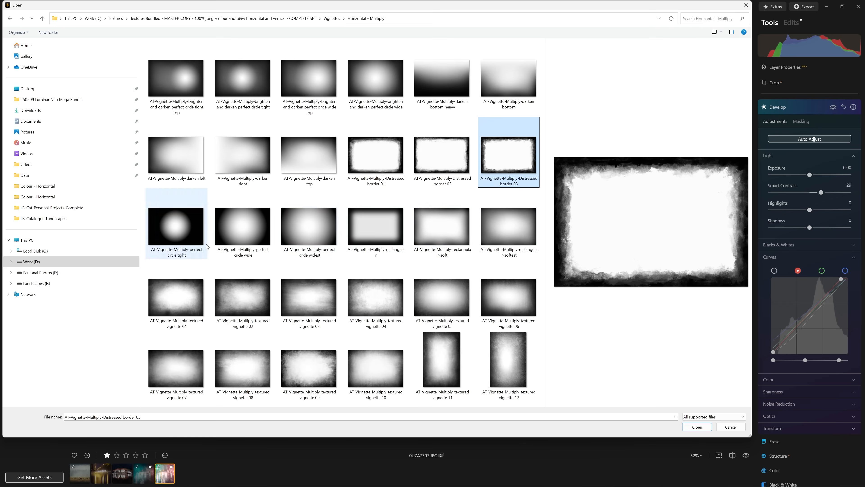
{"action": "left_click", "coordinate": [237, 292]}
{"action": "left_click", "coordinate": [309, 297]}
{"action": "left_click", "coordinate": [452, 299]}
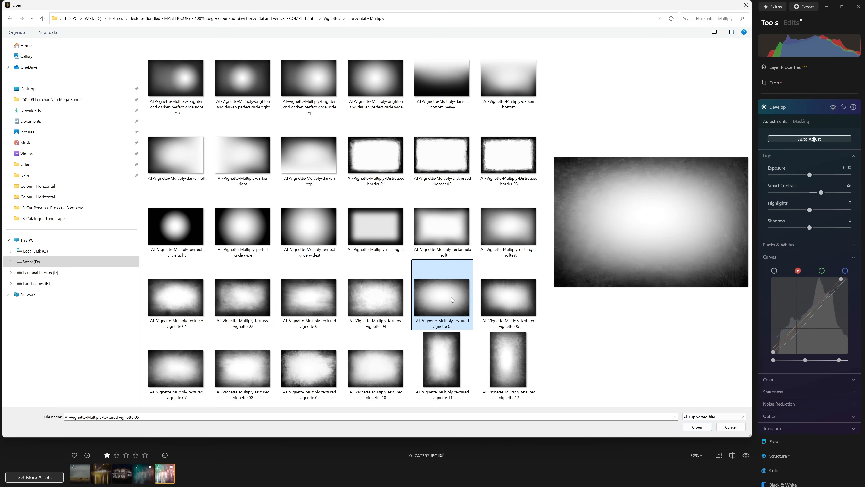
{"action": "double_click", "coordinate": [437, 295]}
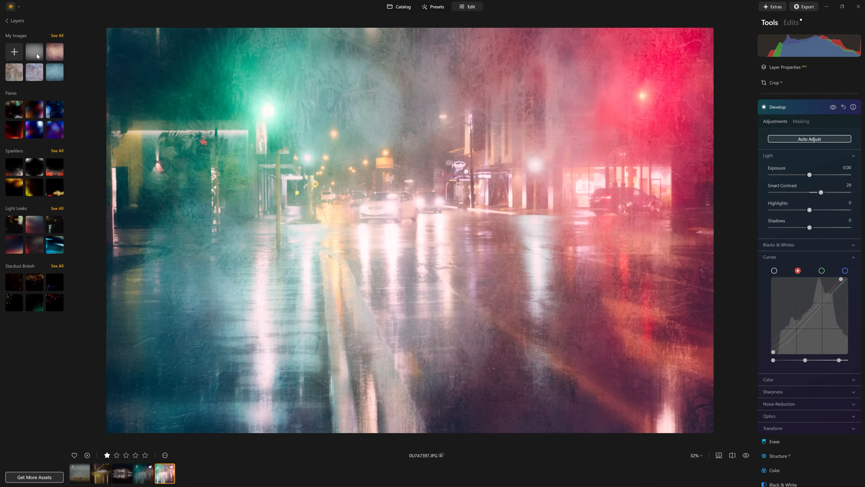
{"action": "left_click", "coordinate": [37, 55]}
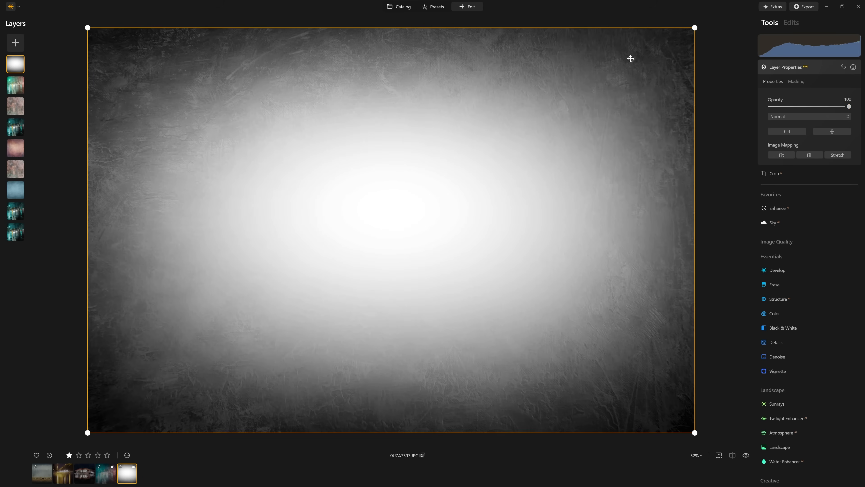
{"action": "scroll", "coordinate": [631, 95], "scroll_direction": "up", "scroll_amount": 5}
{"action": "left_click_drag", "start_coordinate": [538, 80], "coordinate": [534, 240]}
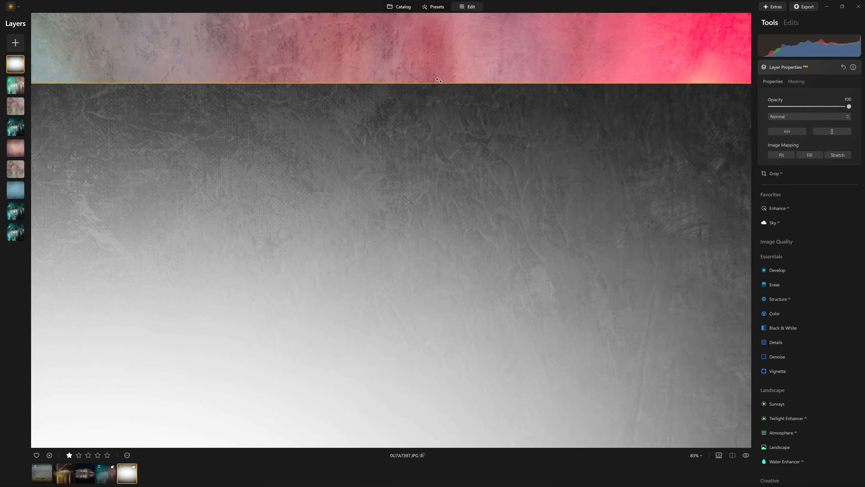
{"action": "scroll", "coordinate": [444, 95], "scroll_direction": "down", "scroll_amount": 3}
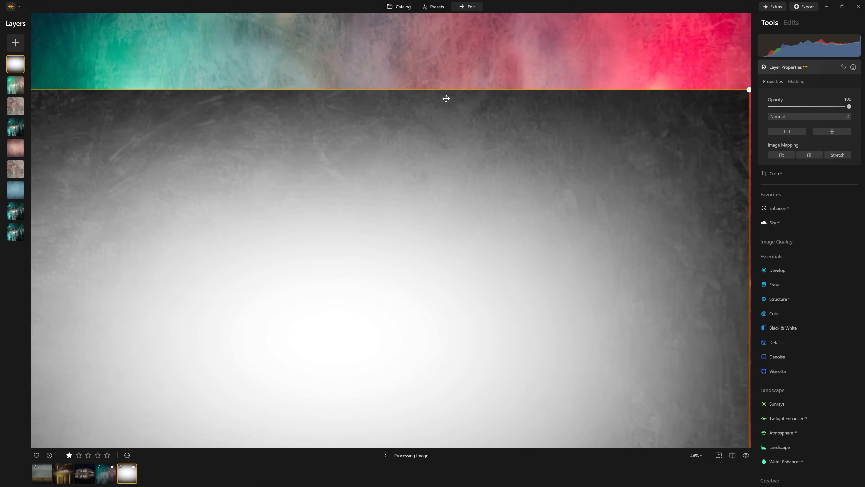
{"action": "scroll", "coordinate": [446, 98], "scroll_direction": "down", "scroll_amount": 2}
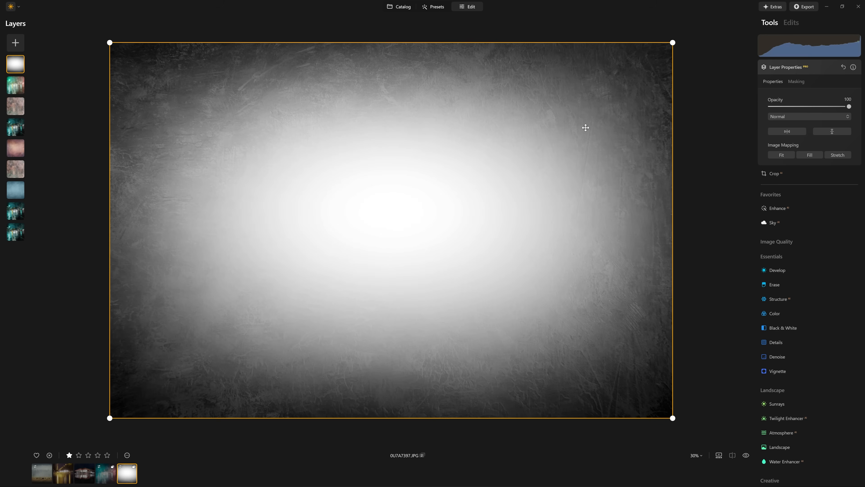
Set the vignette layer's blend mode to Multiply at an opacity of 100.
{"action": "mouse_move", "coordinate": [848, 106]}
{"action": "left_mouse_down"}
{"action": "mouse_move", "coordinate": [785, 106]}
{"action": "mouse_move", "coordinate": [850, 107]}
{"action": "left_mouse_up"}
{"action": "left_click", "coordinate": [784, 117]}
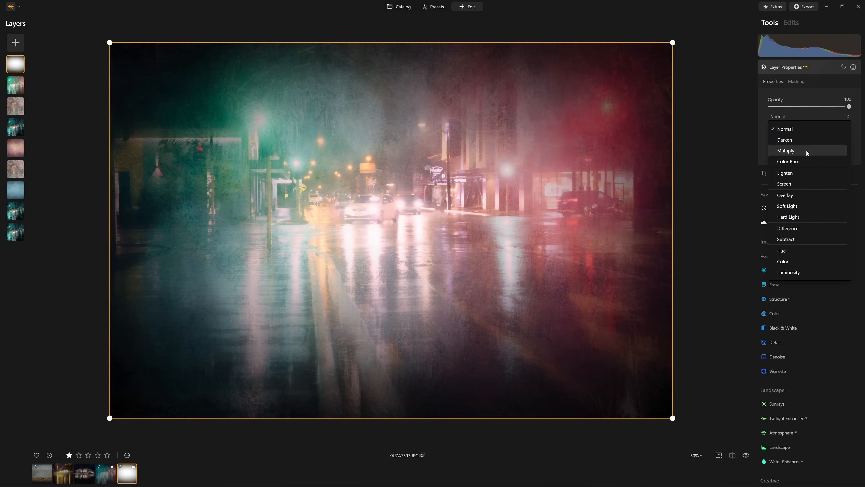
{"action": "left_click", "coordinate": [806, 150]}
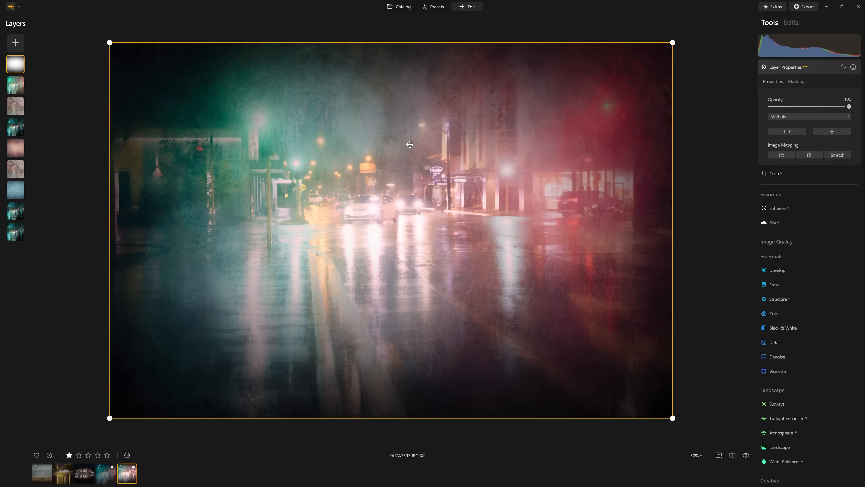
Hide and show the vignette layer to compare its effect, and reduce its opacity to 55.
{"action": "right_click", "coordinate": [18, 65]}
{"action": "left_click", "coordinate": [34, 72]}
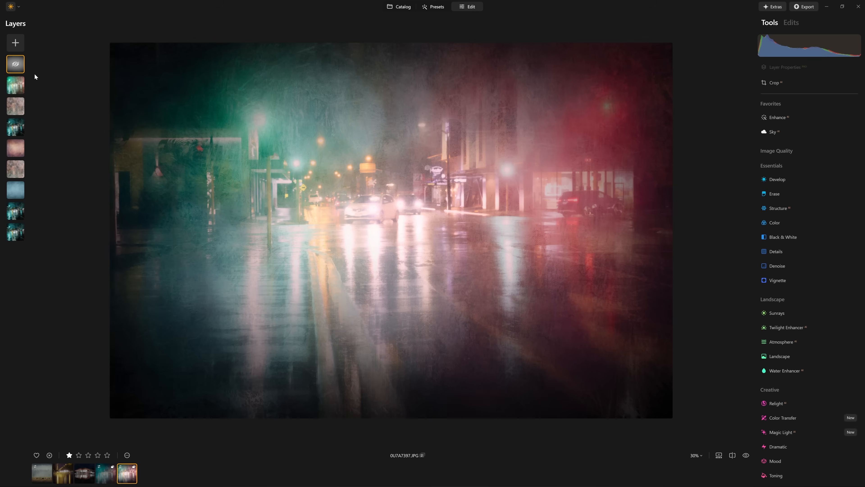
{"action": "right_click", "coordinate": [17, 64]}
{"action": "left_click", "coordinate": [22, 69]}
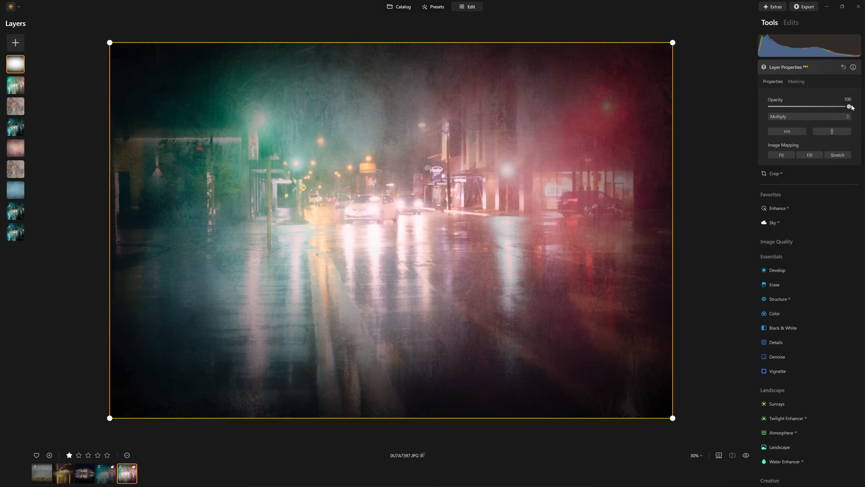
{"action": "left_click_drag", "start_coordinate": [852, 107], "coordinate": [816, 110]}
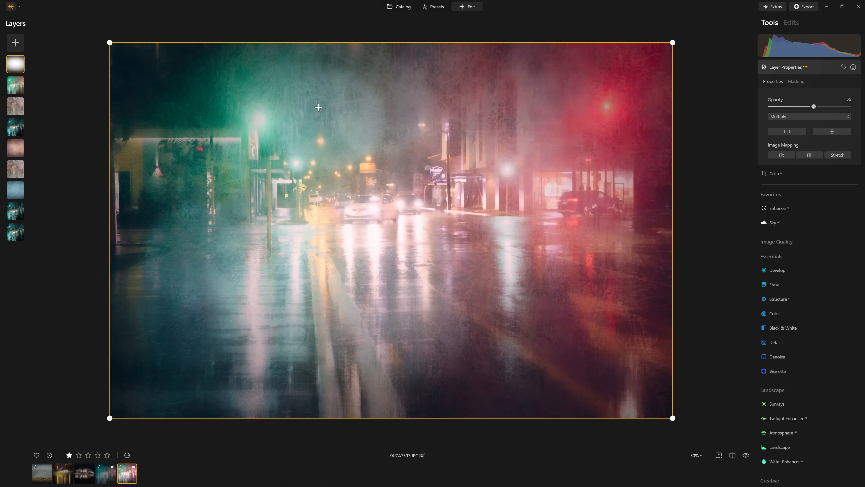
Stretch the vignette layer beyond the photo on all four sides, and pull its right and bottom edges back close to the photo's borders.
{"action": "left_click_drag", "start_coordinate": [671, 156], "coordinate": [729, 144]}
{"action": "left_click_drag", "start_coordinate": [502, 43], "coordinate": [501, 12]}
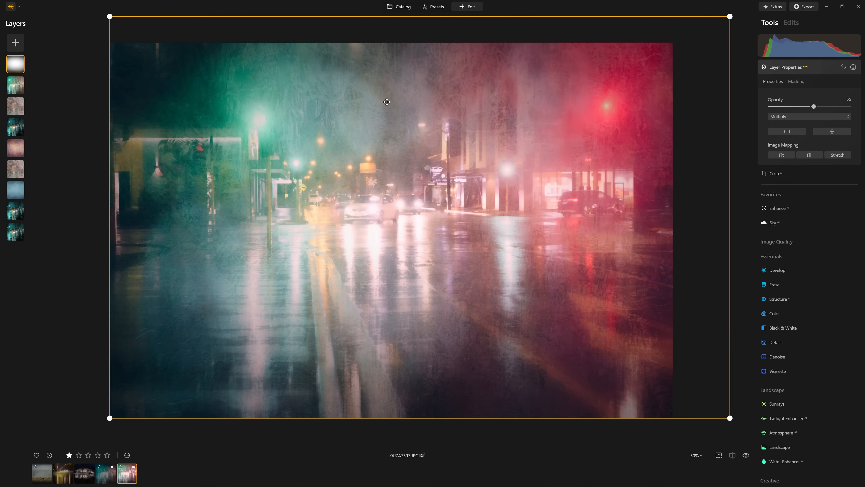
{"action": "left_click_drag", "start_coordinate": [109, 145], "coordinate": [82, 146]}
{"action": "left_click_drag", "start_coordinate": [367, 420], "coordinate": [366, 443]}
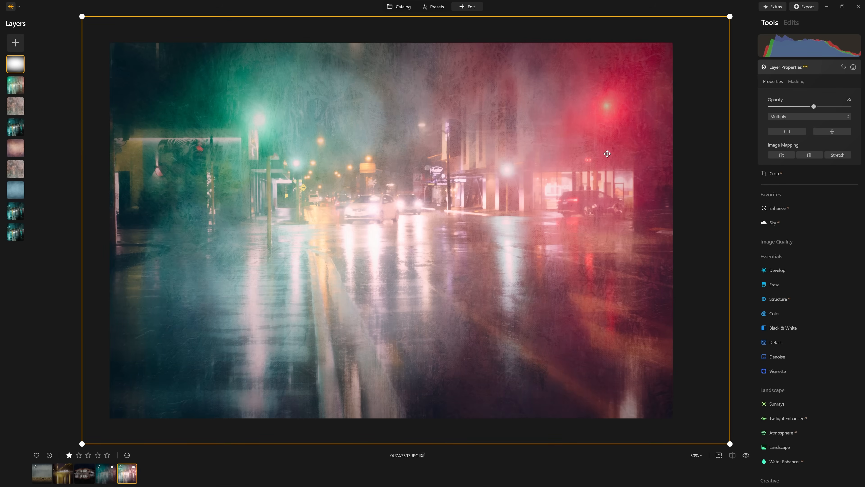
{"action": "left_click_drag", "start_coordinate": [570, 445], "coordinate": [567, 427]}
{"action": "left_click_drag", "start_coordinate": [728, 273], "coordinate": [676, 279]}
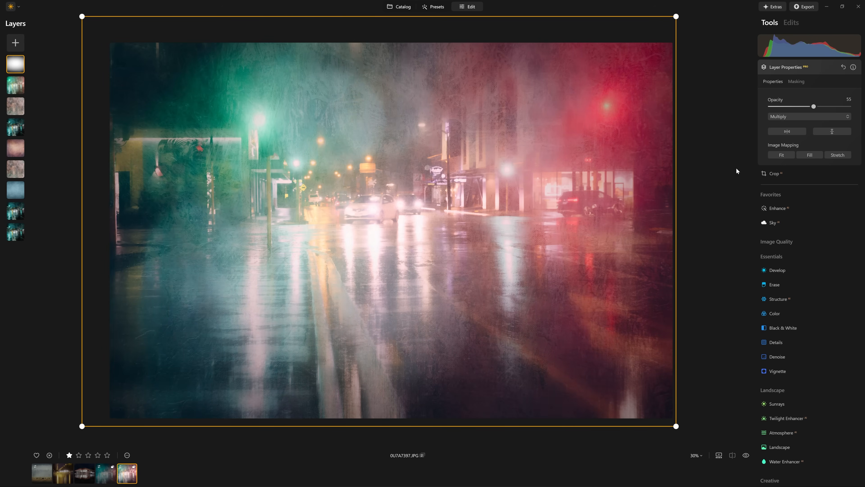
Raise the black point of the blue curve strongly in Develop to tint the vignette layer's dark areas blue.
{"action": "left_click", "coordinate": [777, 269]}
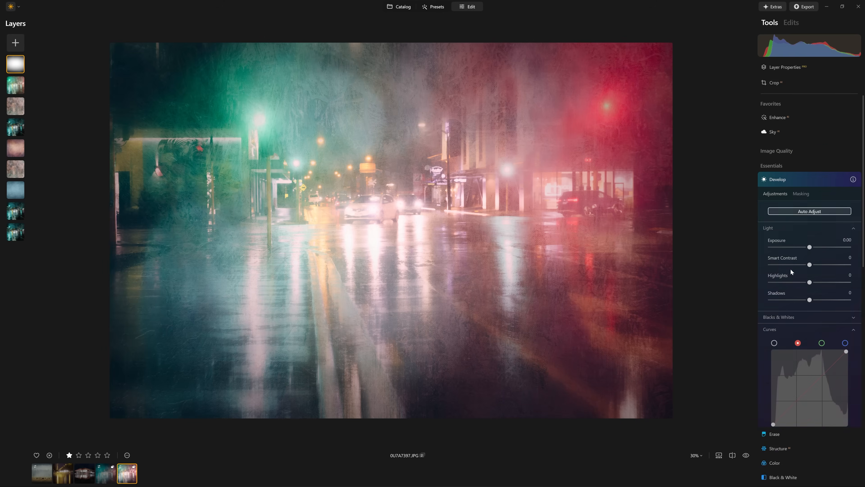
{"action": "left_click", "coordinate": [846, 271]}
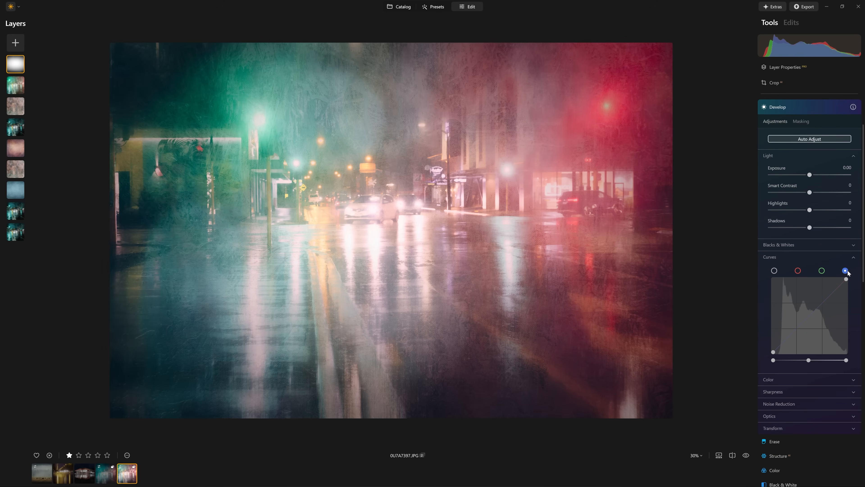
{"action": "left_click_drag", "start_coordinate": [773, 352], "coordinate": [765, 302]}
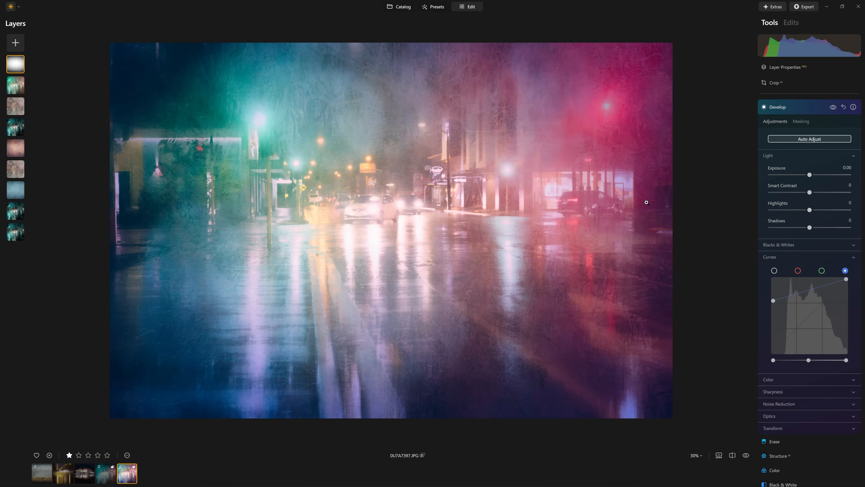
Switch the vignette layer to Normal blending at 100 opacity to inspect its blue tint on its own.
{"action": "scroll", "coordinate": [769, 132], "scroll_direction": "up", "scroll_amount": 2}
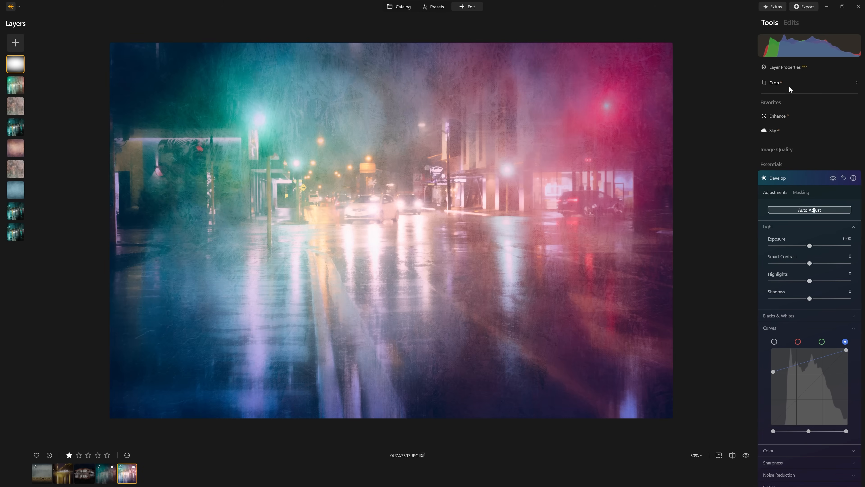
{"action": "left_click", "coordinate": [788, 69]}
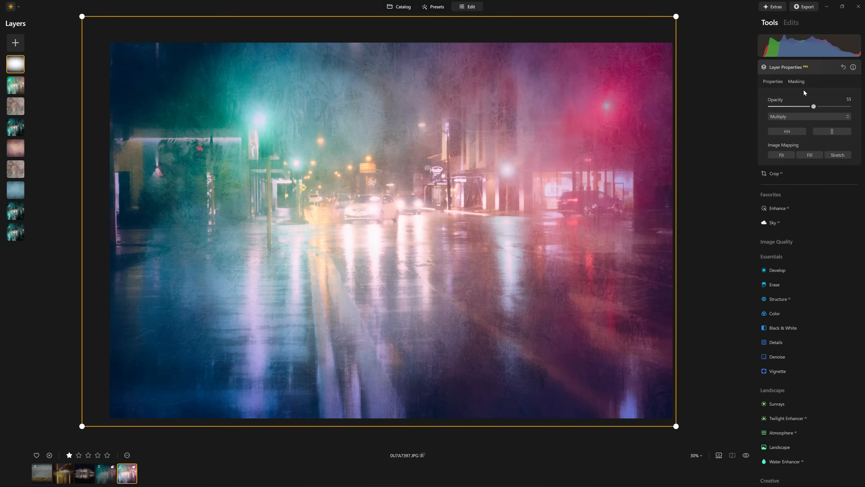
{"action": "left_click", "coordinate": [796, 116]}
{"action": "left_click", "coordinate": [798, 128]}
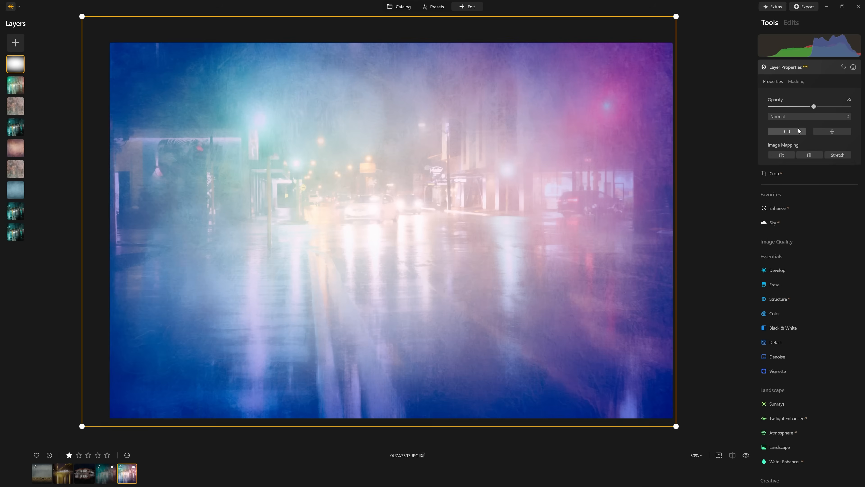
{"action": "double_click", "coordinate": [813, 107]}
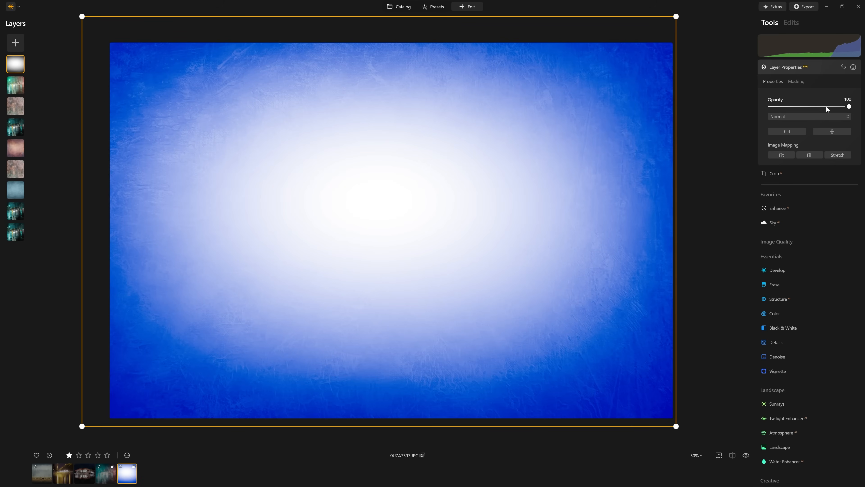
Set the vignette layer's opacity to 58 and its blend mode to Multiply.
{"action": "left_click_drag", "start_coordinate": [820, 108], "coordinate": [817, 108]}
{"action": "left_click", "coordinate": [816, 117]}
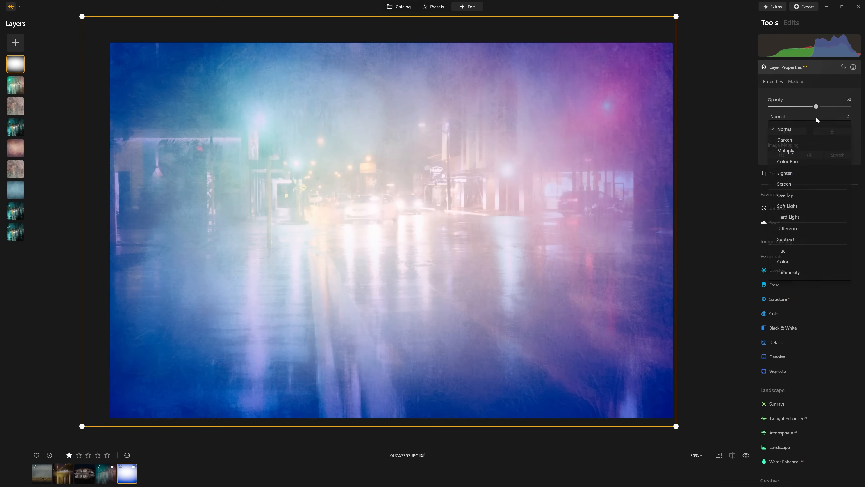
{"action": "left_click", "coordinate": [798, 154]}
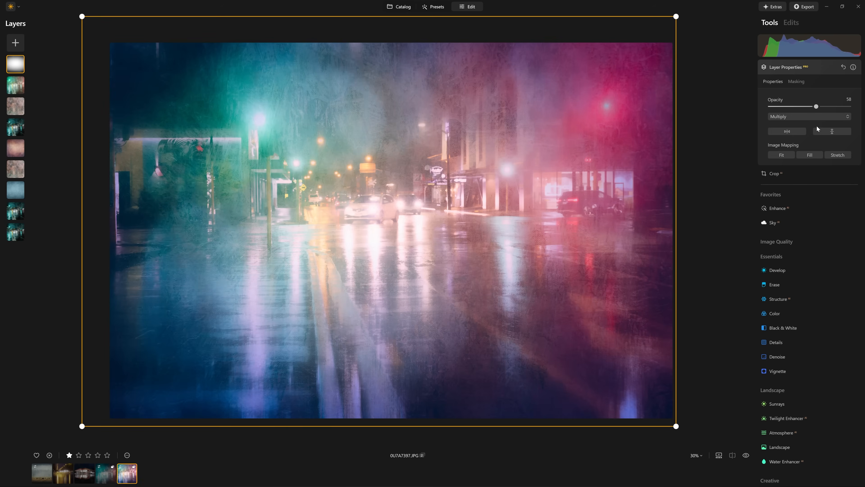
Set the Hue Shift of the vignette layer to -160 in the HSL section of the Color tool.
{"action": "left_click", "coordinate": [773, 310]}
{"action": "scroll", "coordinate": [793, 232], "scroll_direction": "down", "scroll_amount": 5}
{"action": "left_click_drag", "start_coordinate": [809, 342], "coordinate": [773, 342]}
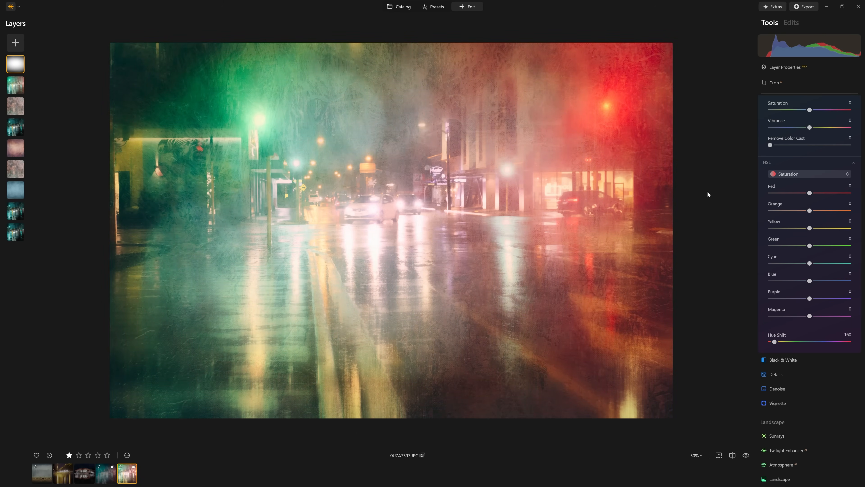
Compare the finished edit with the original photo by toggling the before and after views twice.
{"action": "key", "text": "backslash"}
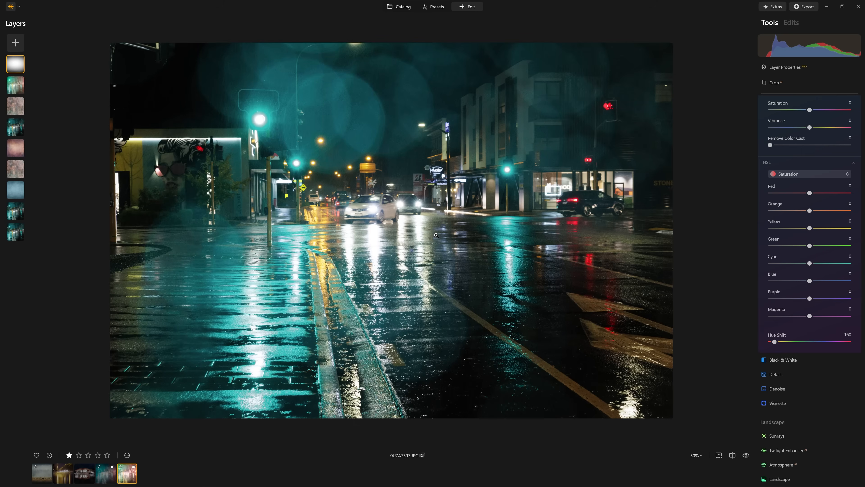
{"action": "key", "text": "backslash"}
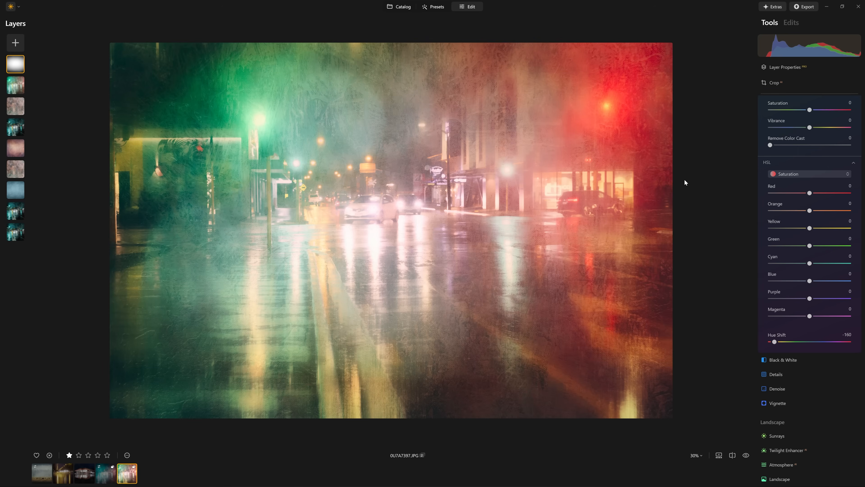
{"action": "key", "text": "backslash"}
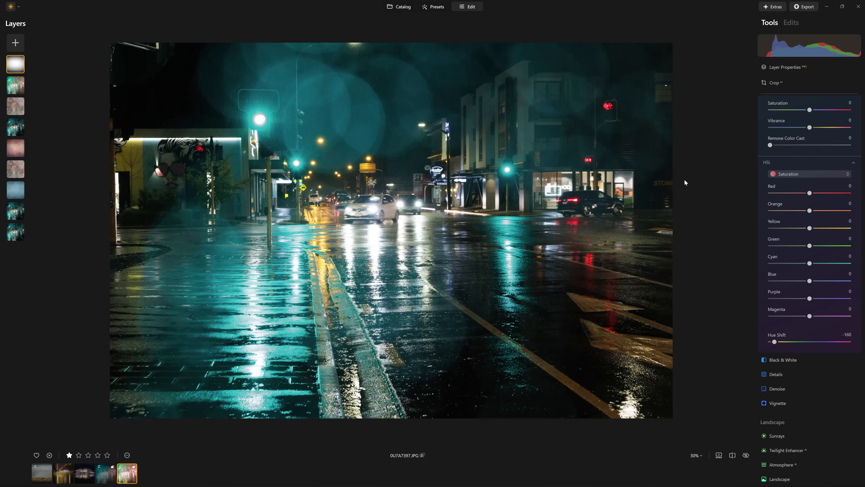
{"action": "key", "text": "backslash"}
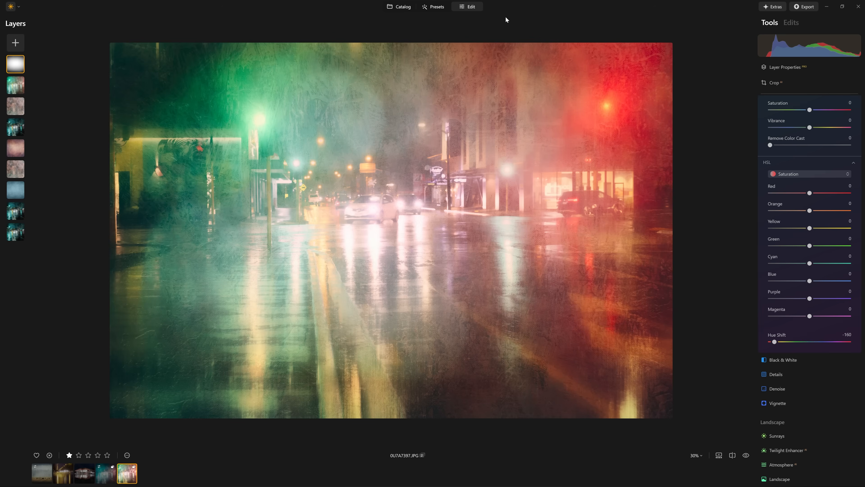
Return to the catalog and compare the teal and red version of the street photo with the green and red one at large size.
{"action": "left_click", "coordinate": [401, 7]}
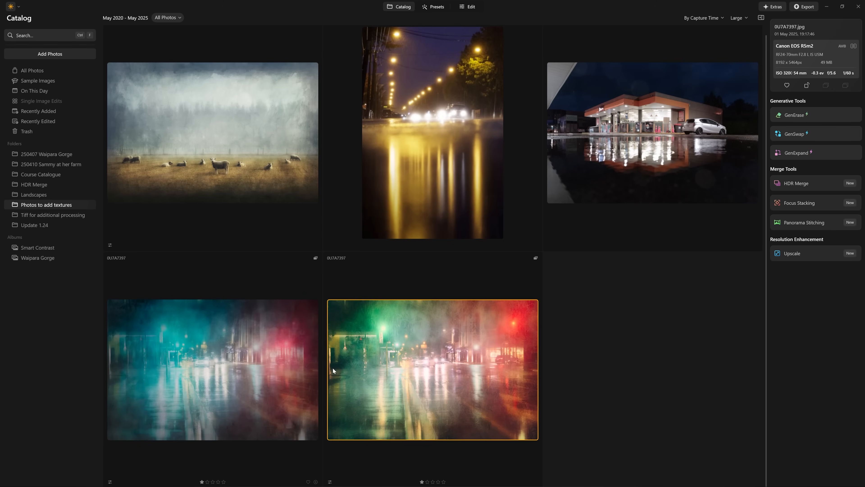
{"action": "double_click", "coordinate": [287, 380]}
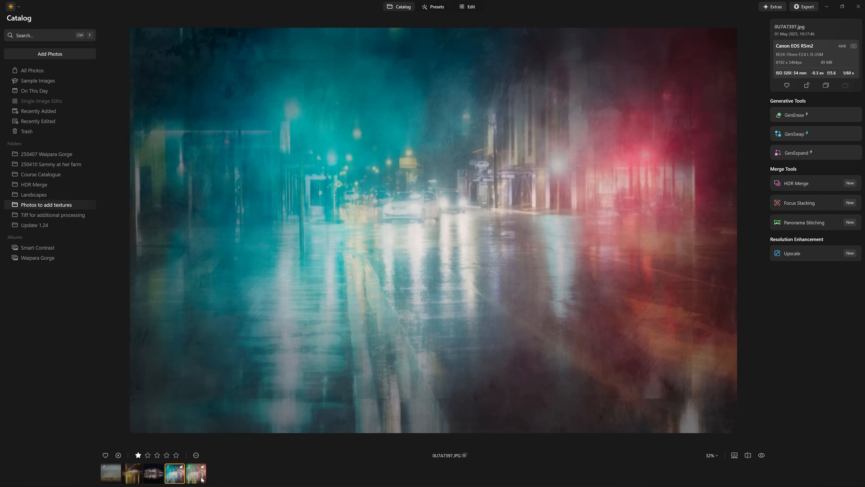
{"action": "left_click", "coordinate": [202, 478]}
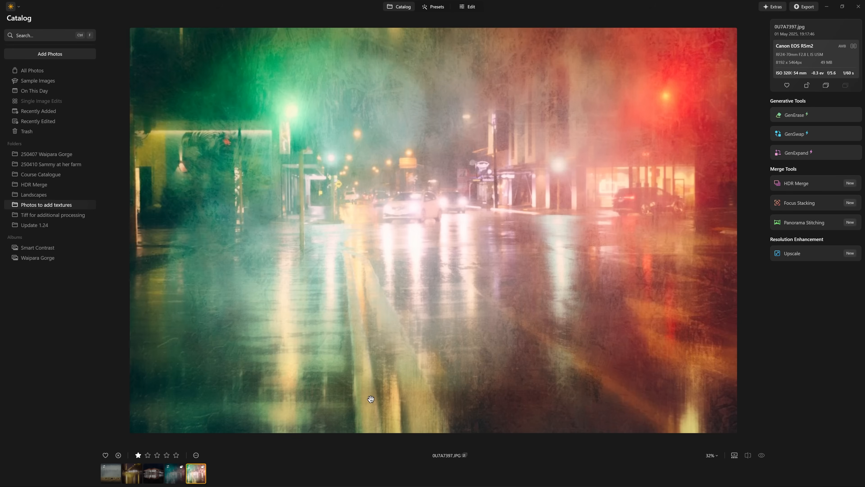